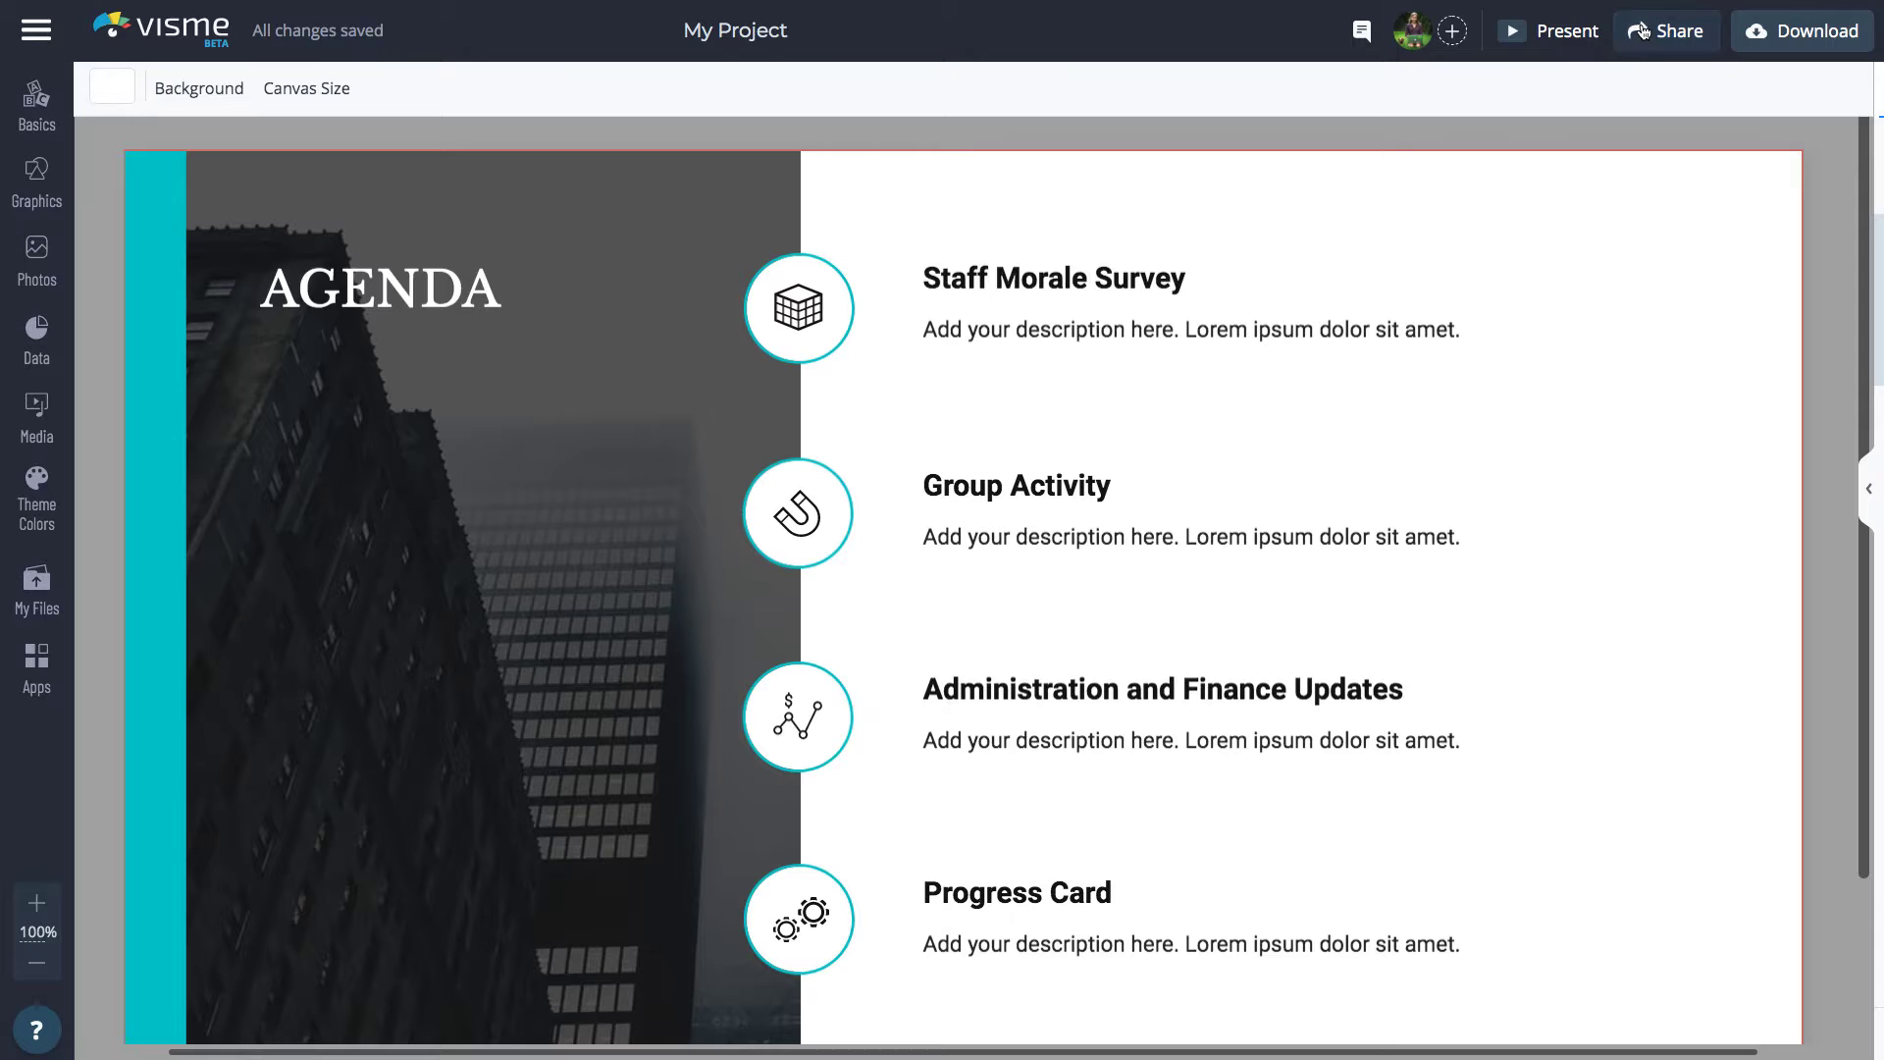
# Review the project's online sharing options and switch to sharing privately with specific people
pyautogui.click(1640, 31)
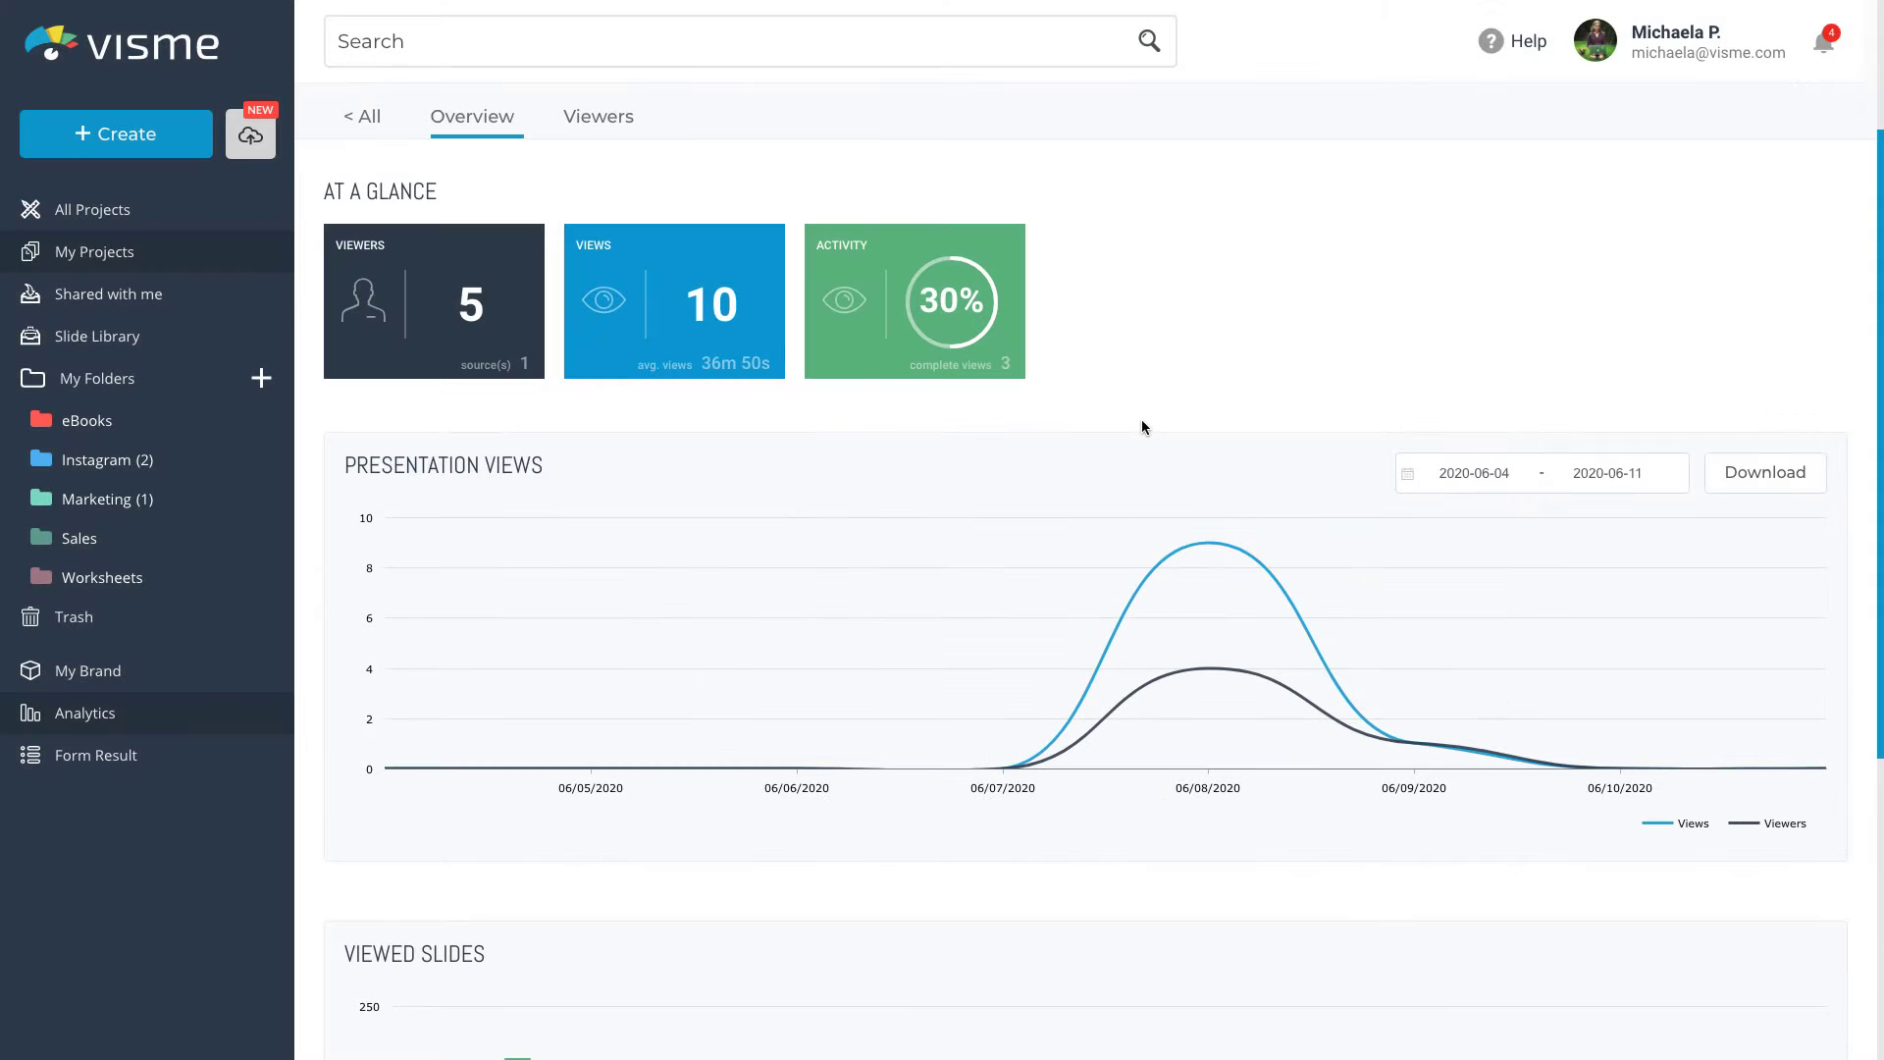
pyautogui.scroll(-5, 1141, 421)
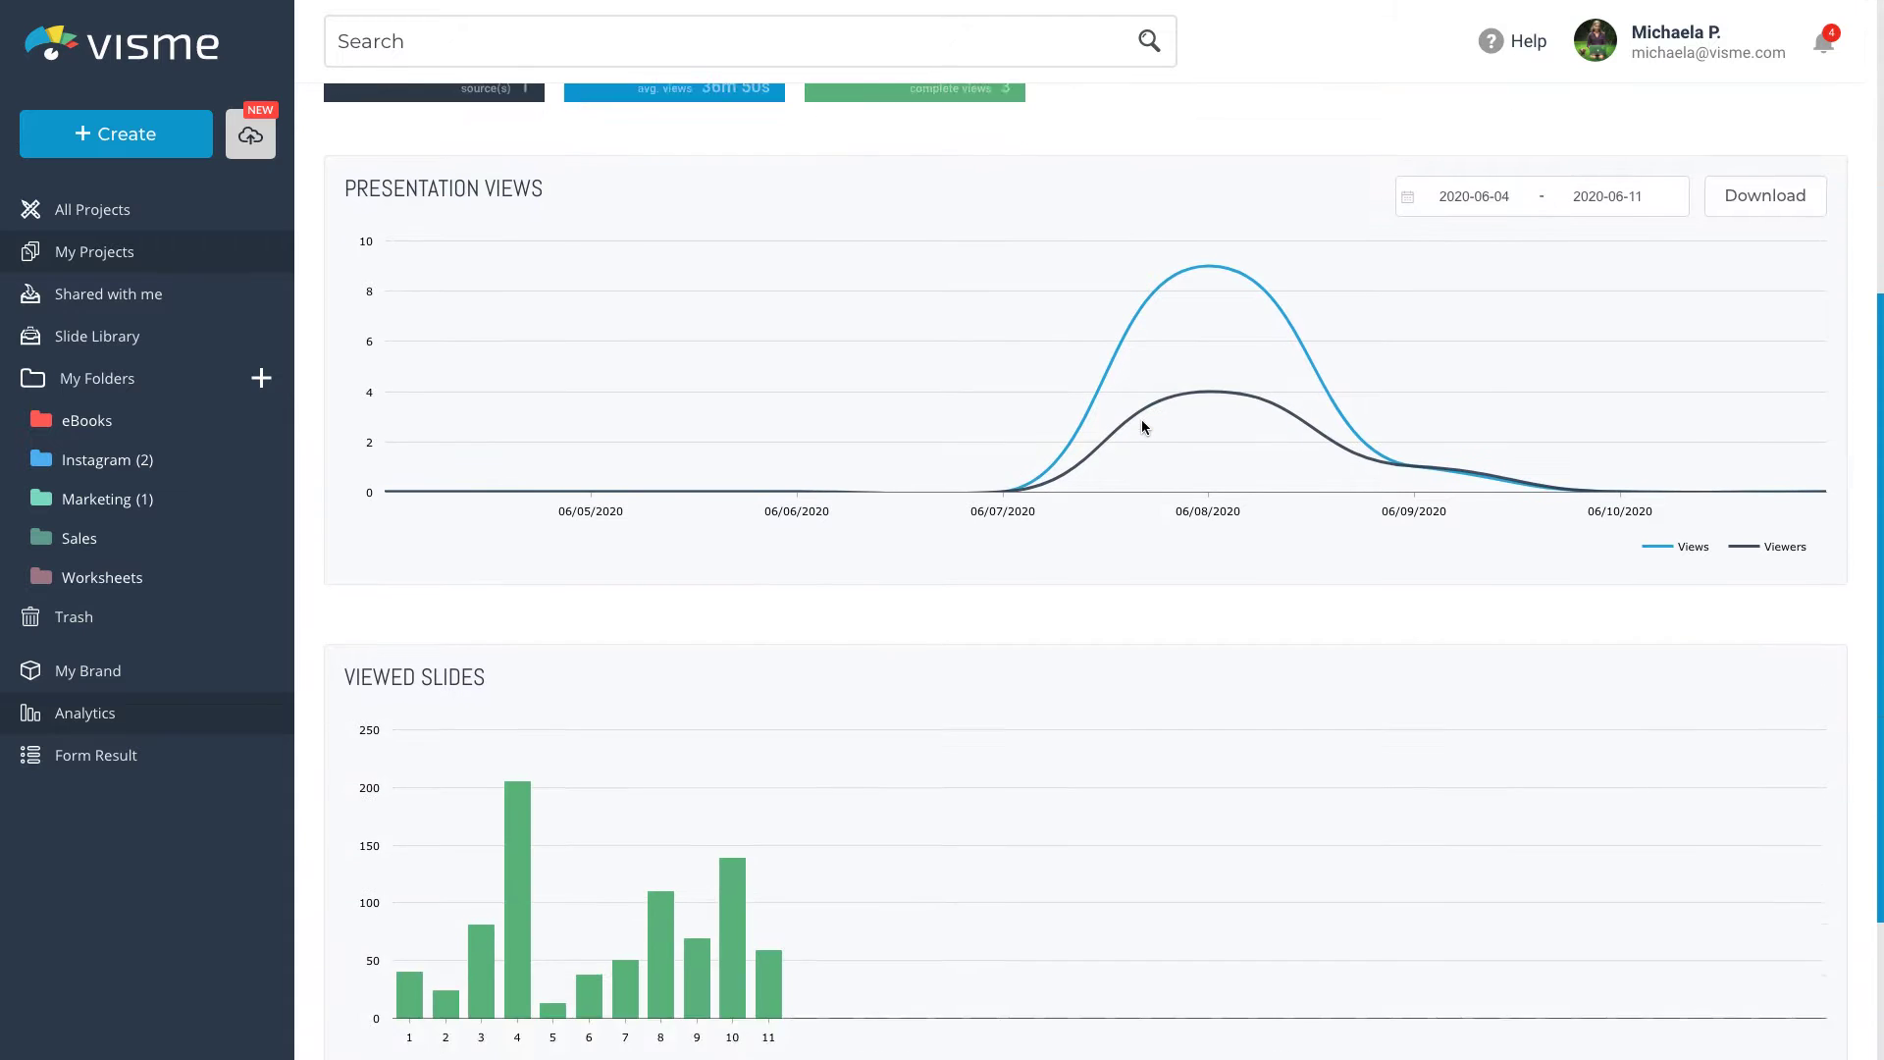
pyautogui.scroll(5, 1142, 421)
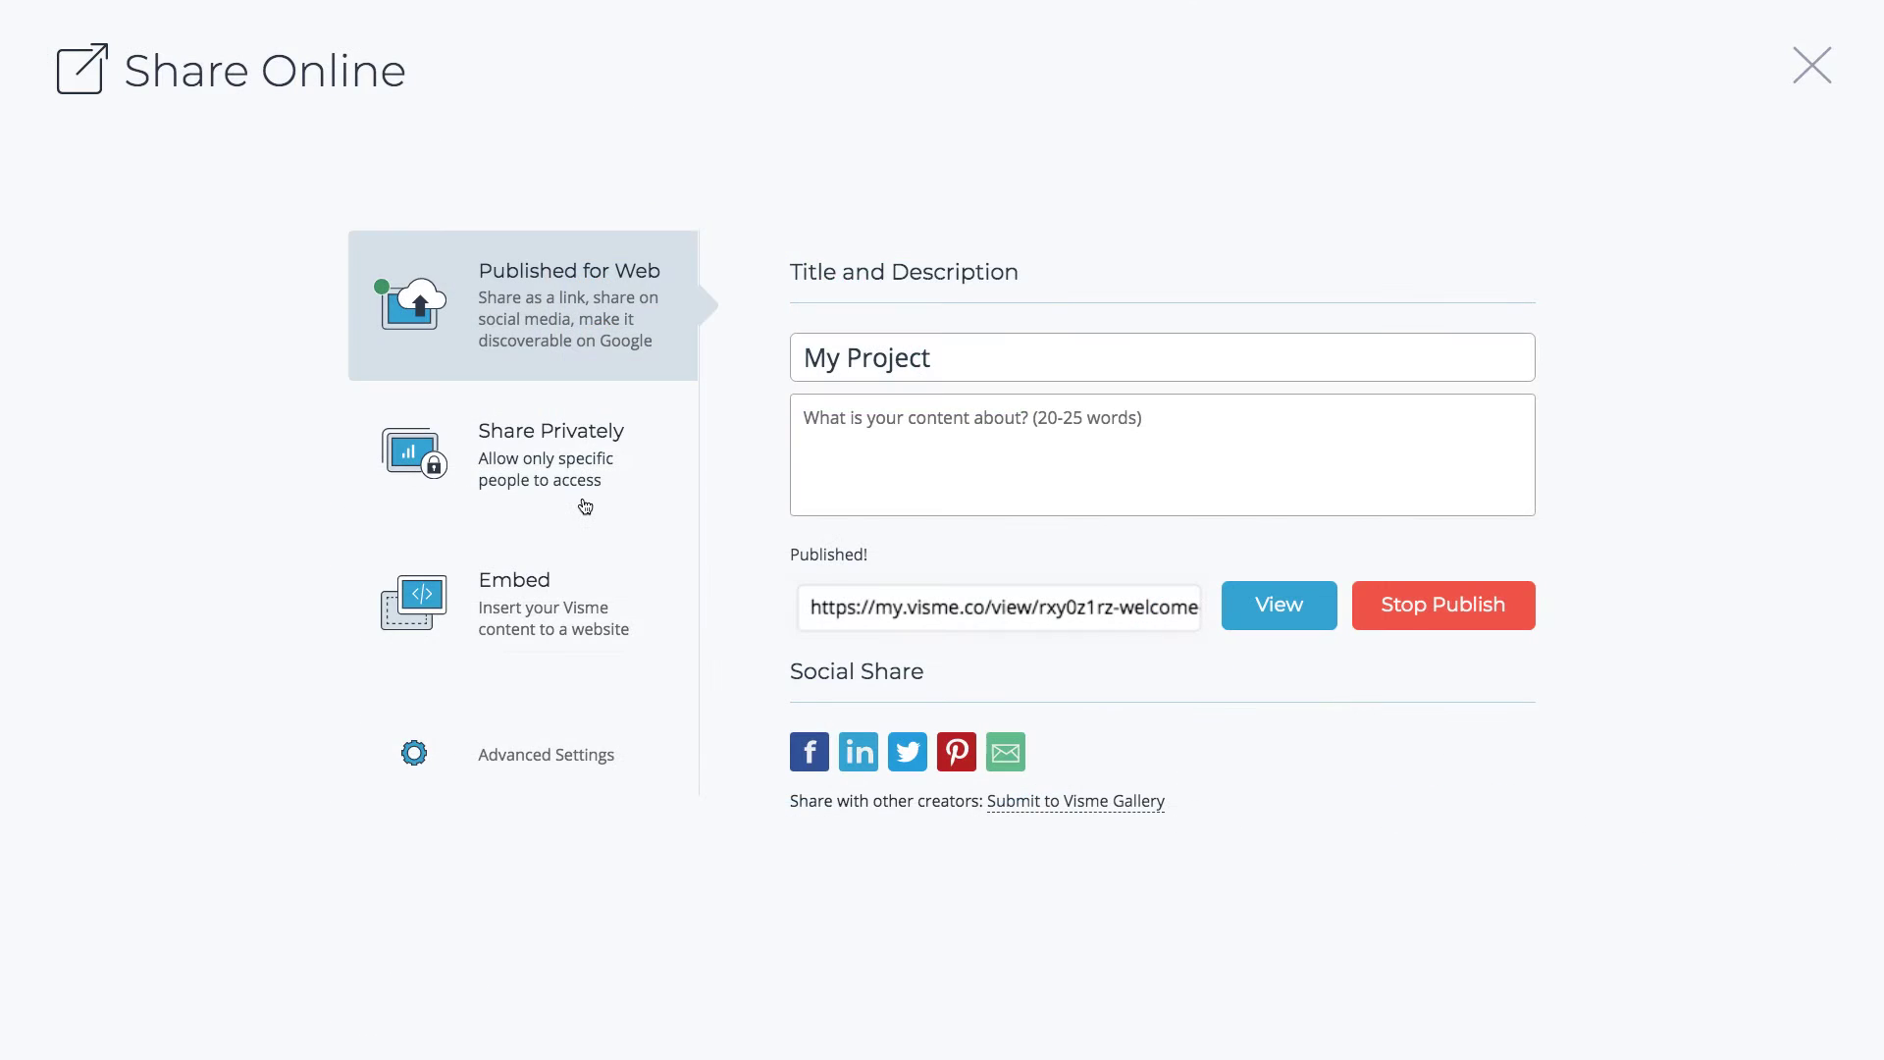
pyautogui.click(585, 507)
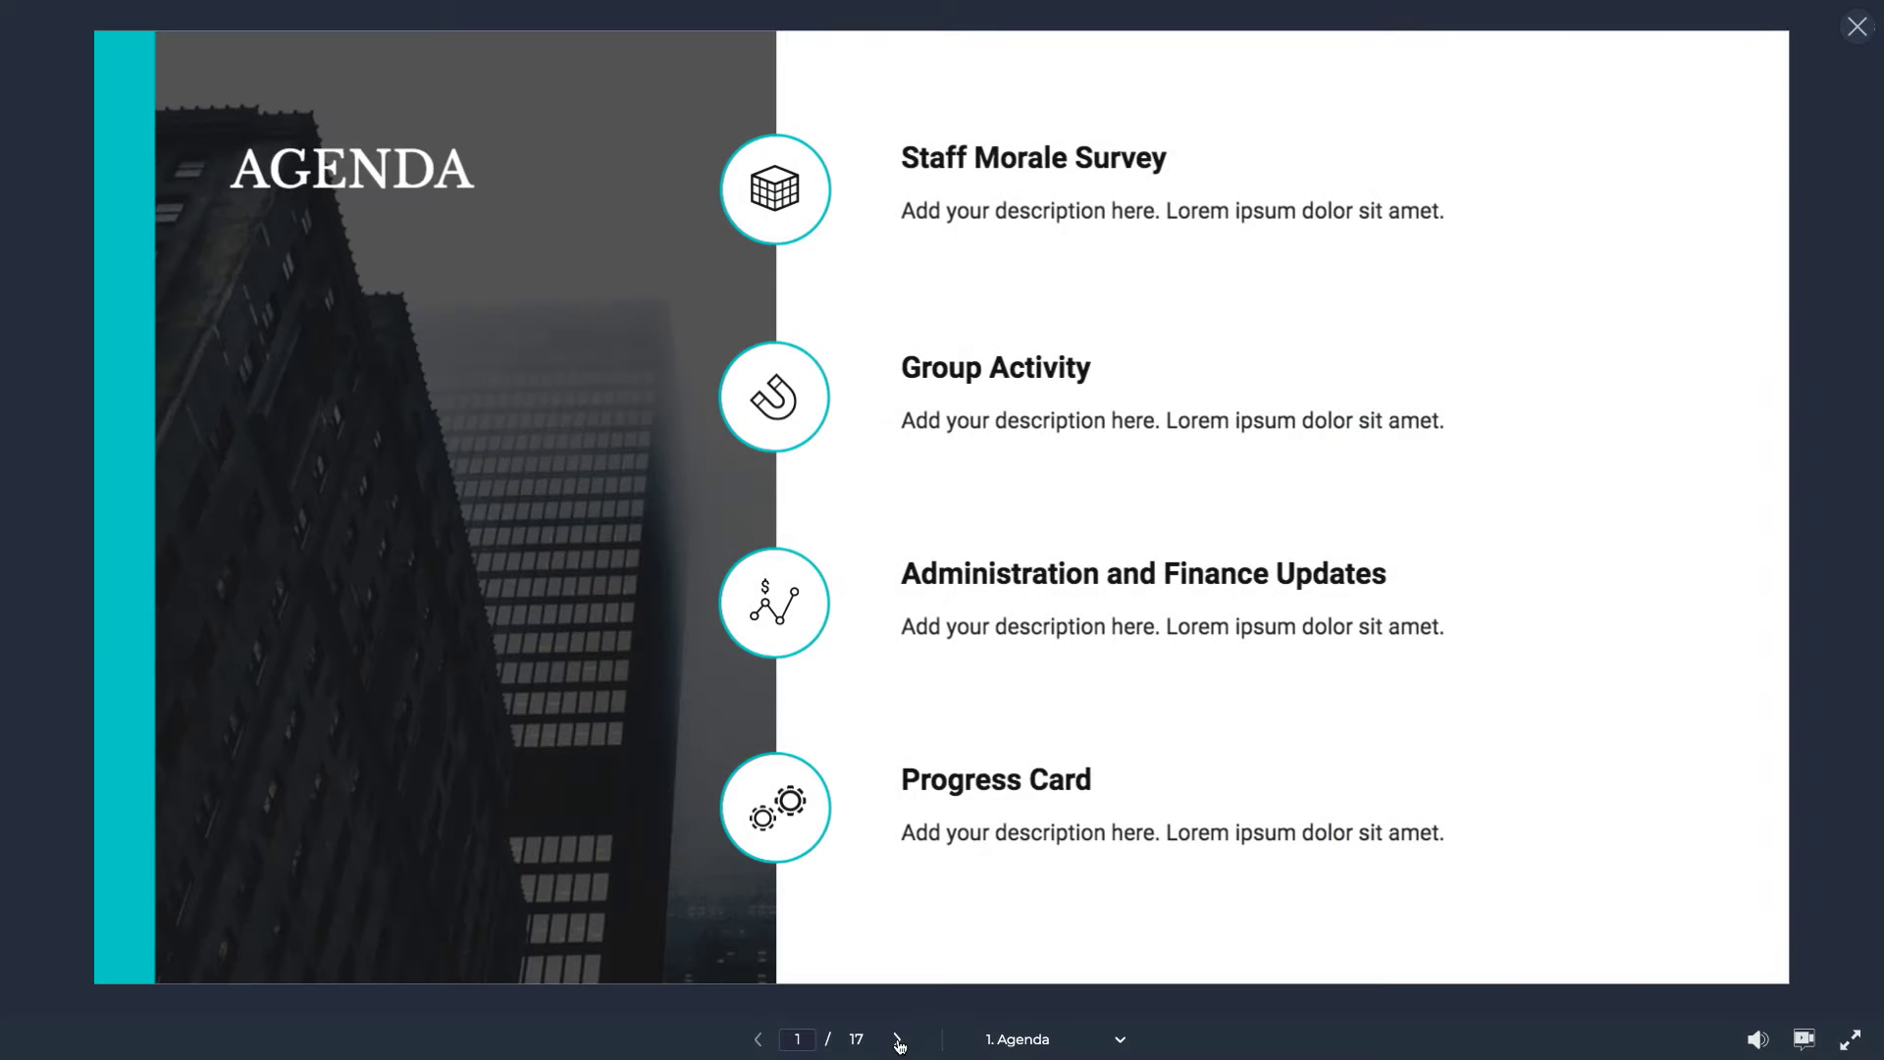
# Advance the preview through Timeline, Teams, services, Achievements and Break Time to Product Comparison
pyautogui.click(897, 1040)
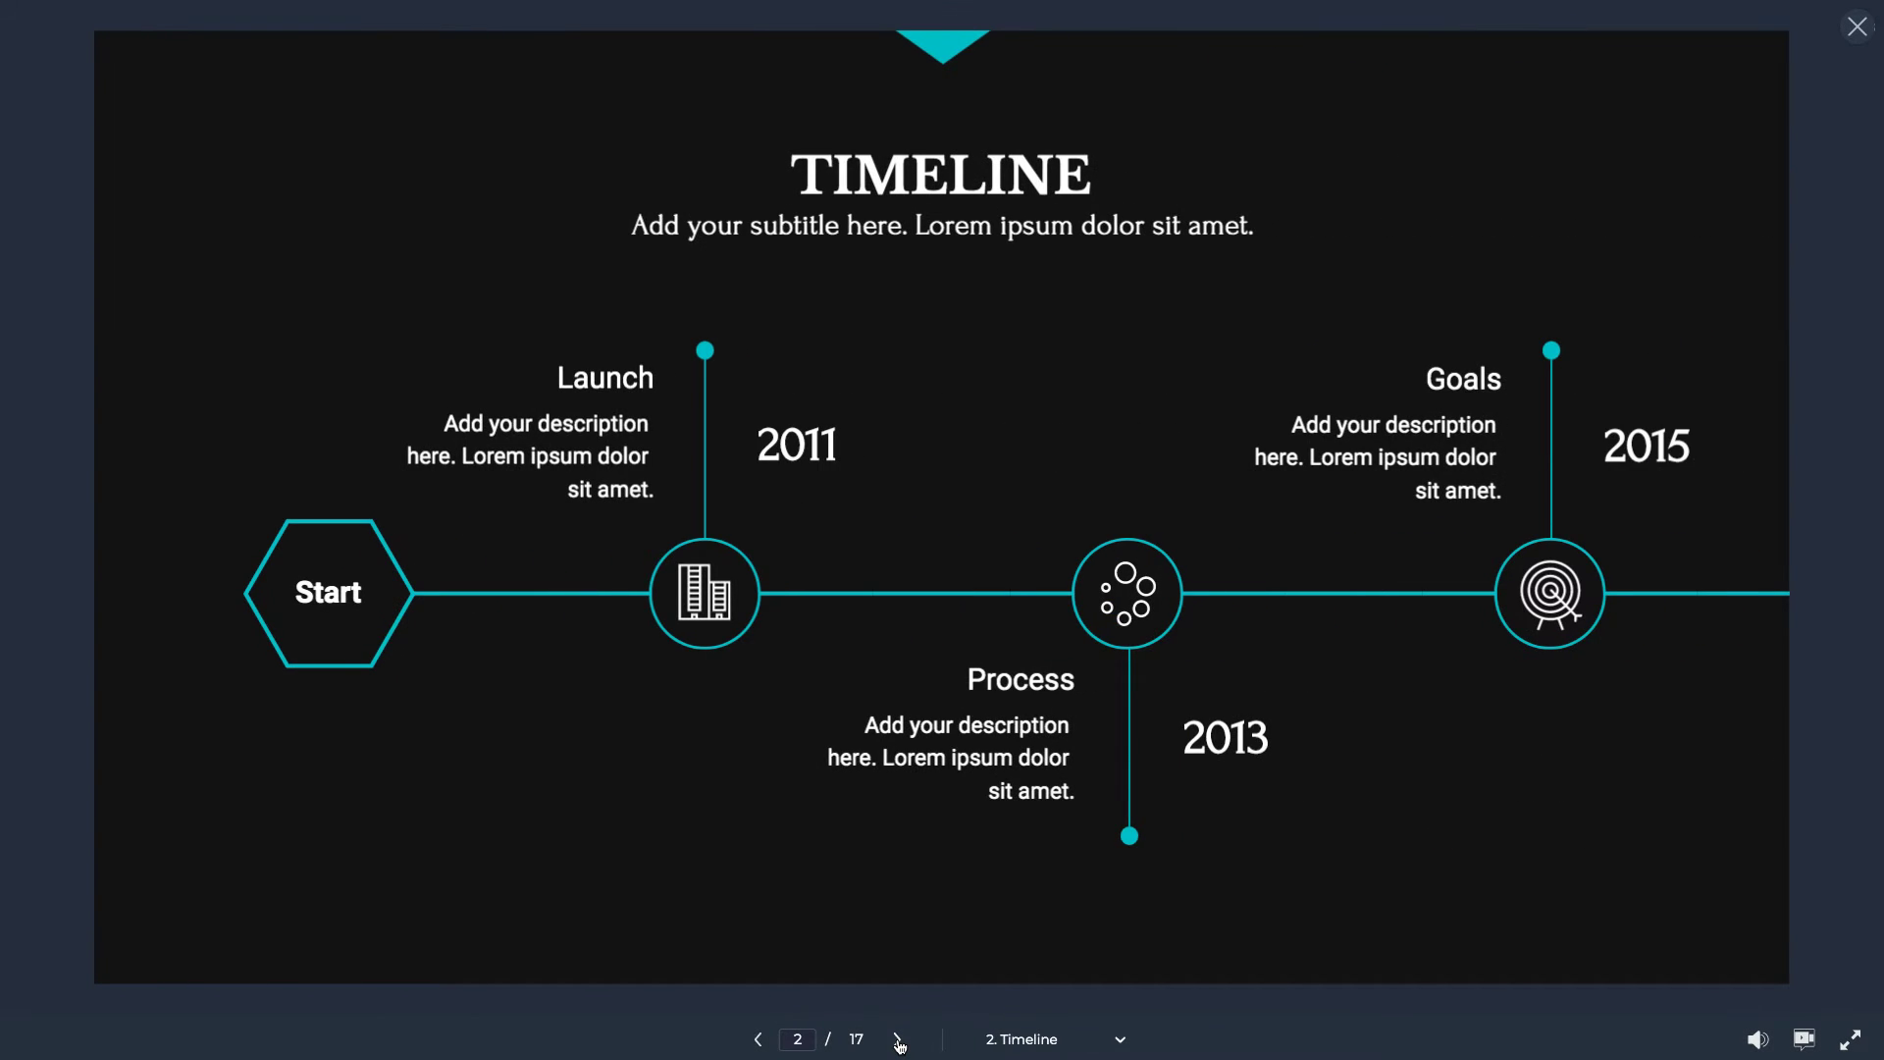
pyautogui.click(897, 1039)
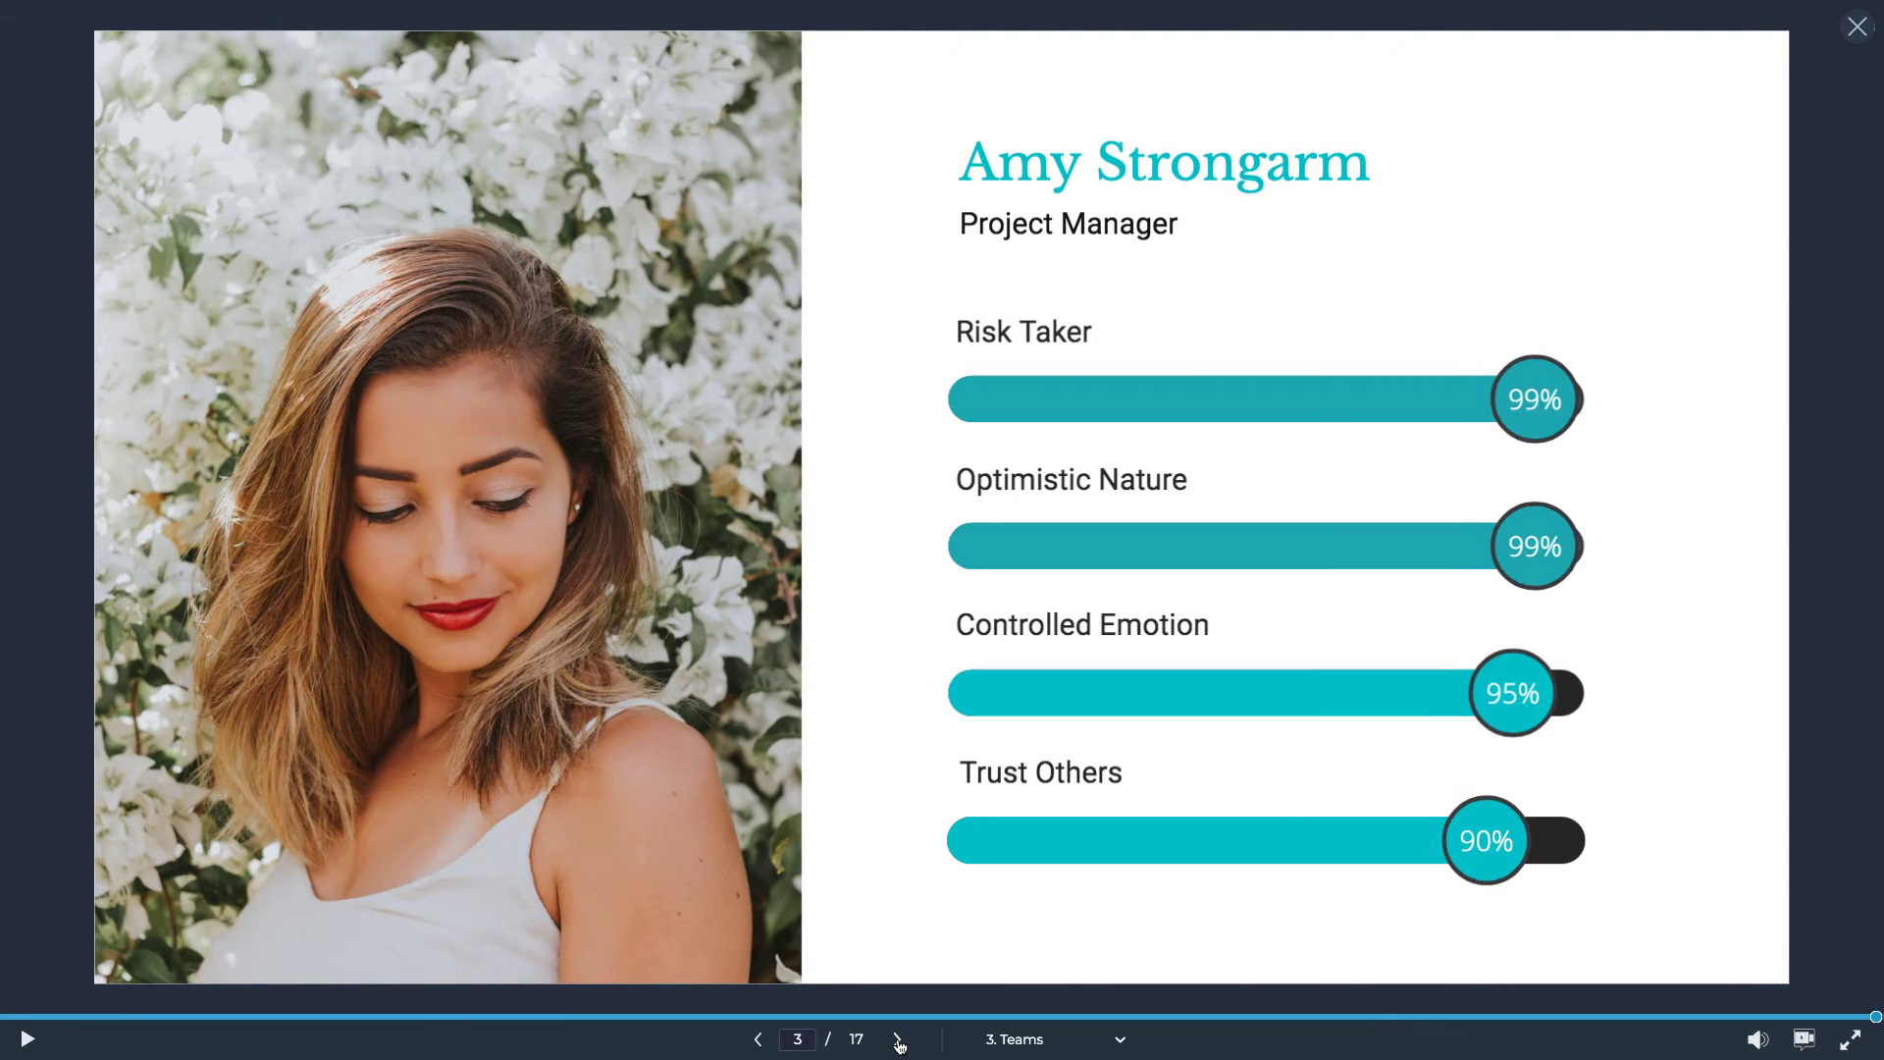
pyautogui.click(897, 1039)
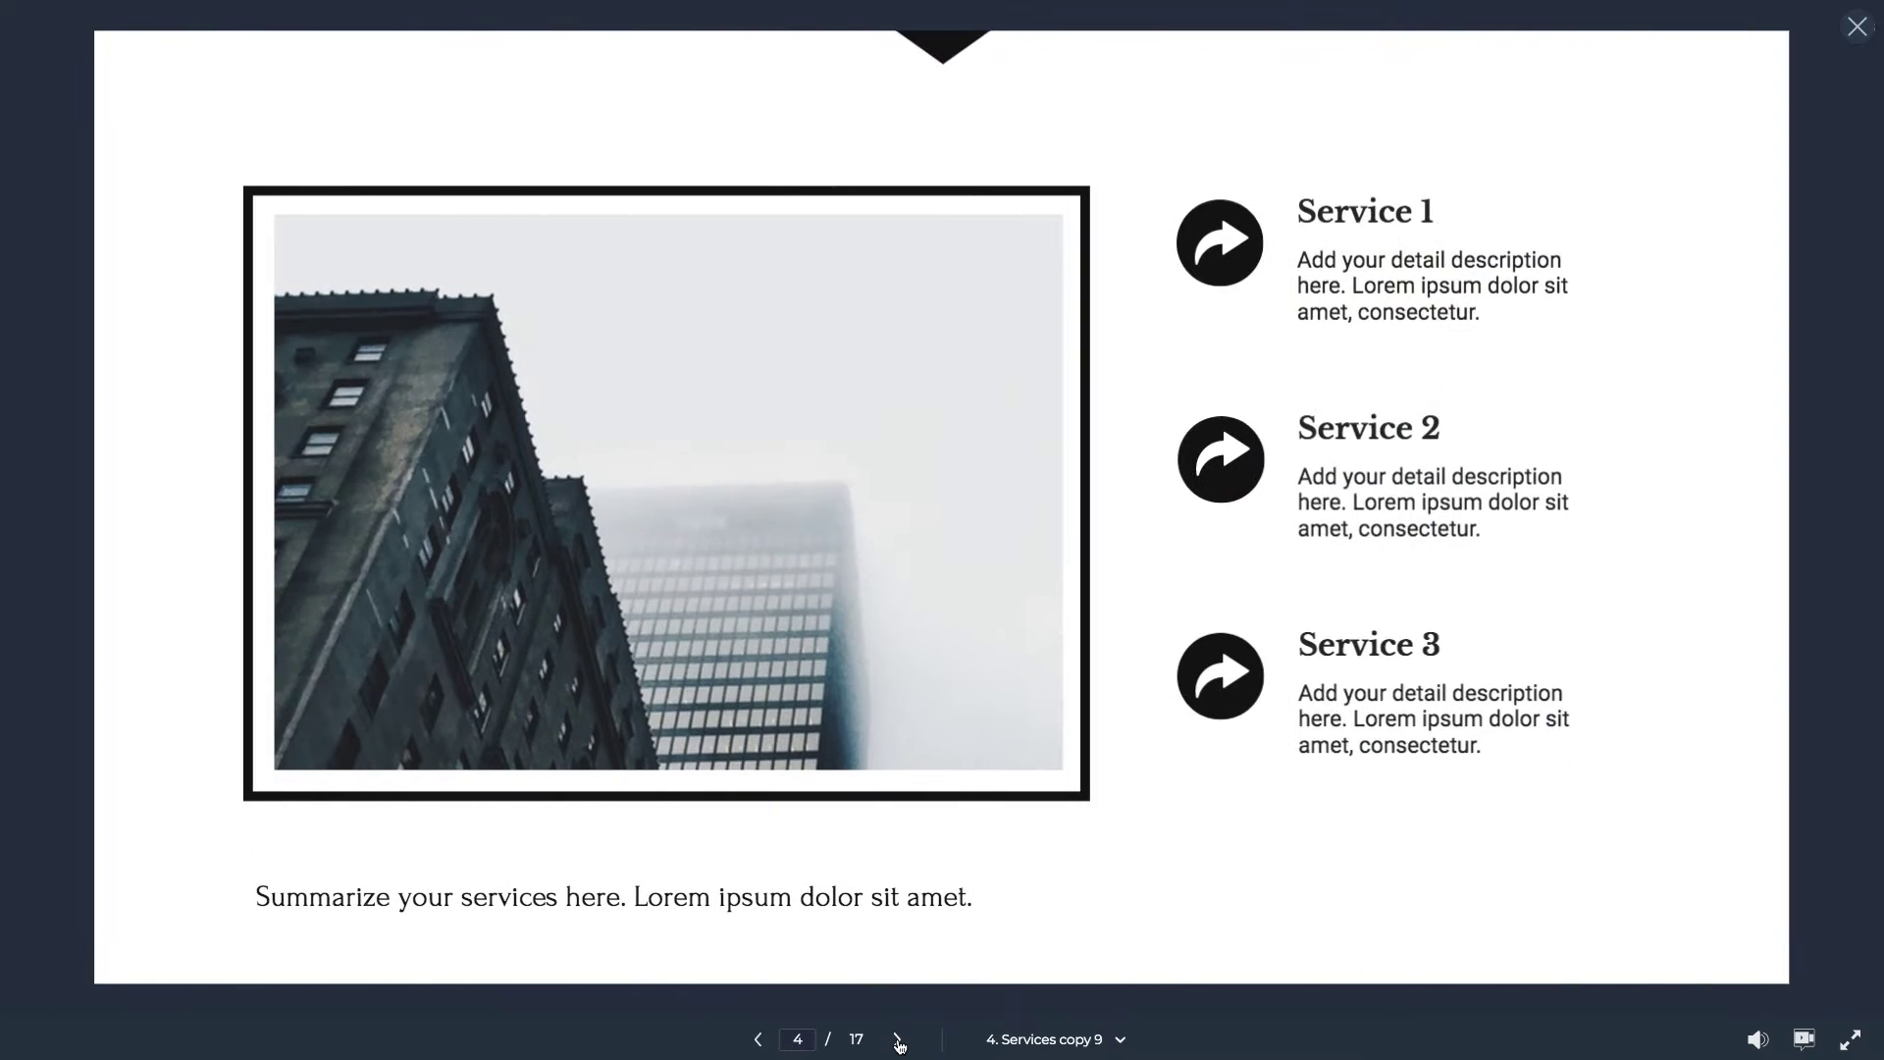
pyautogui.click(897, 1039)
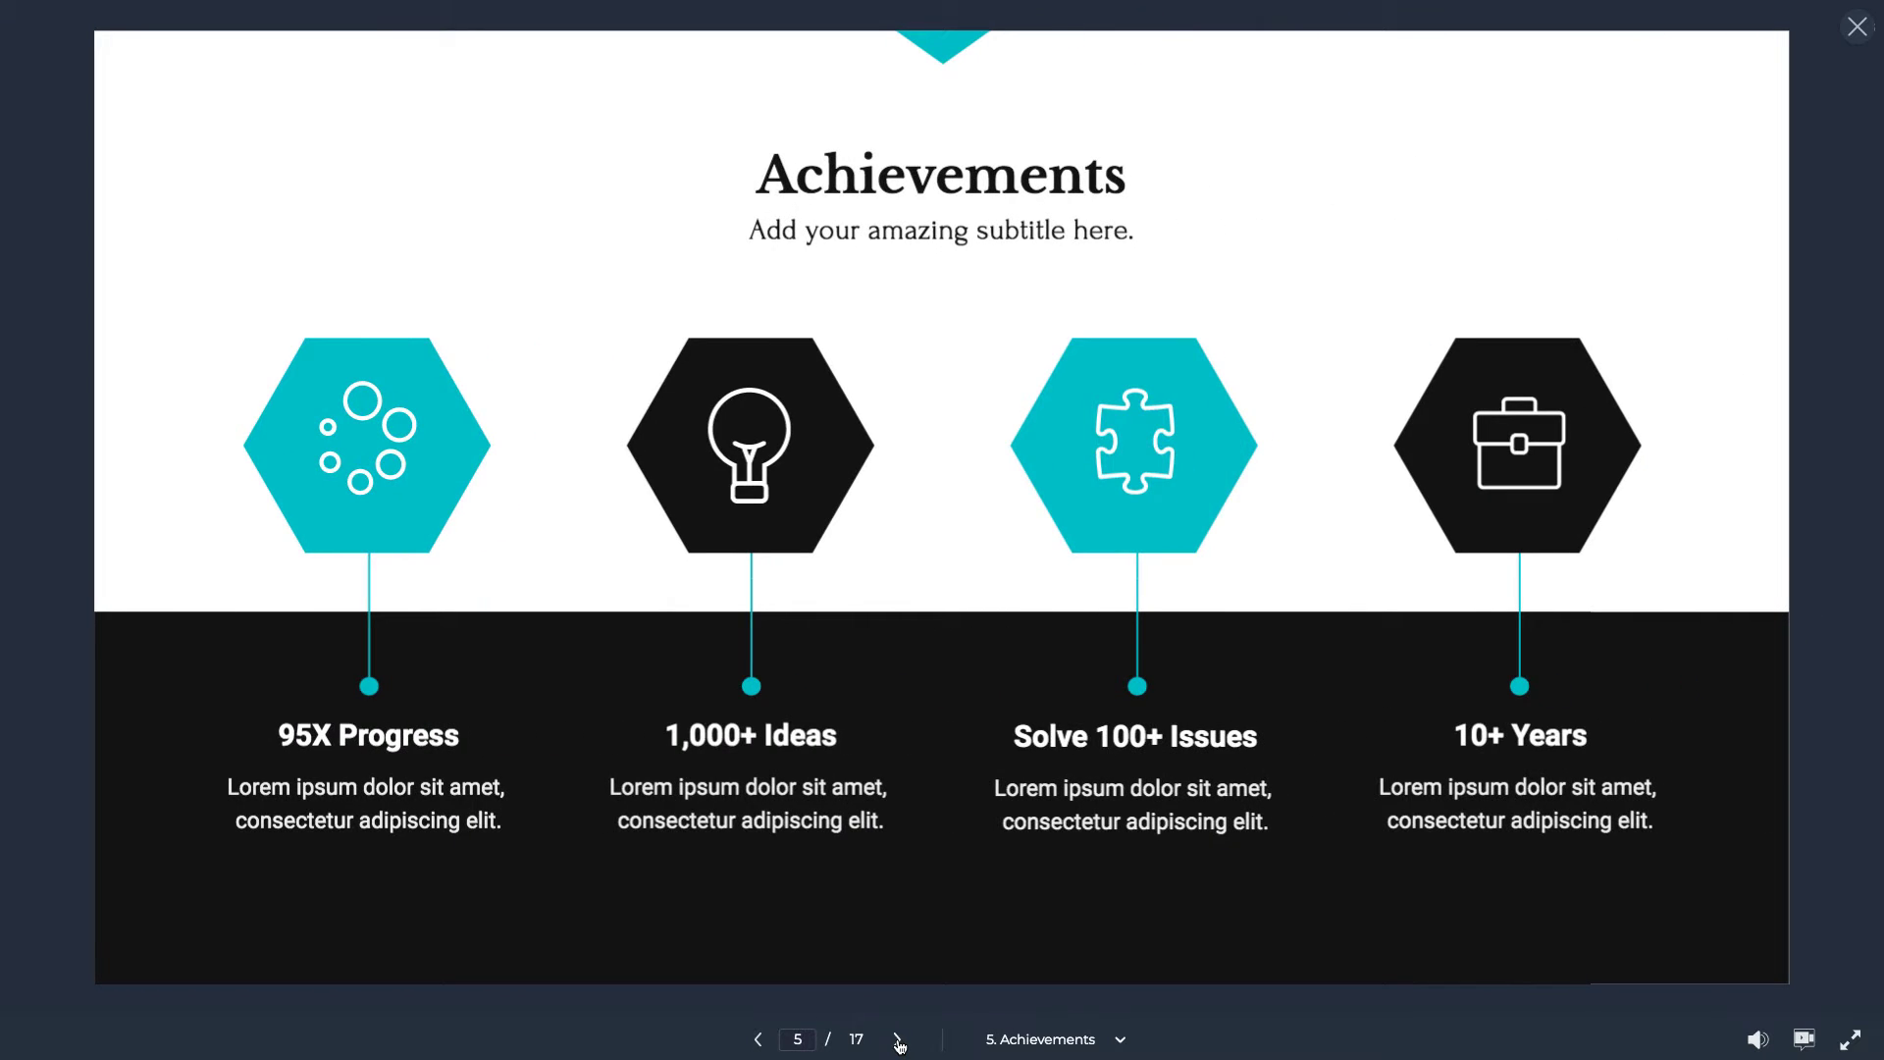
pyautogui.click(897, 1039)
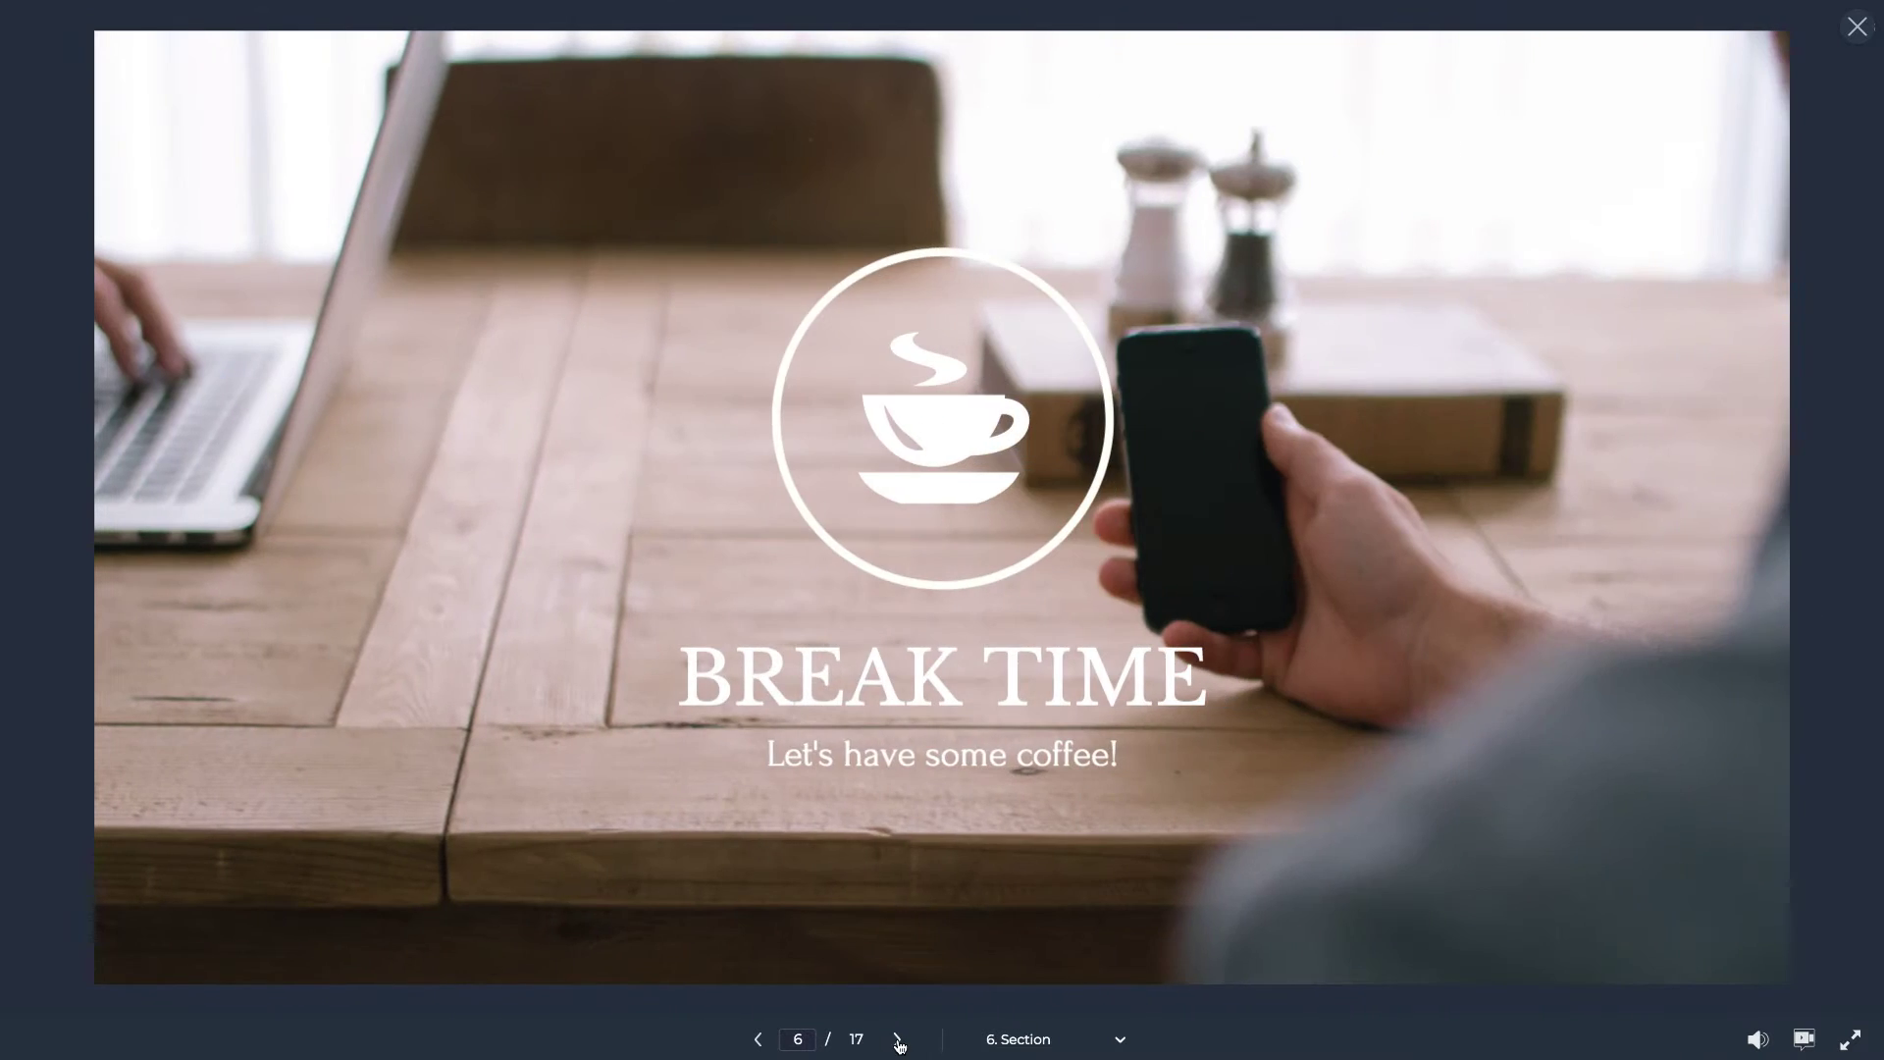
pyautogui.click(897, 1039)
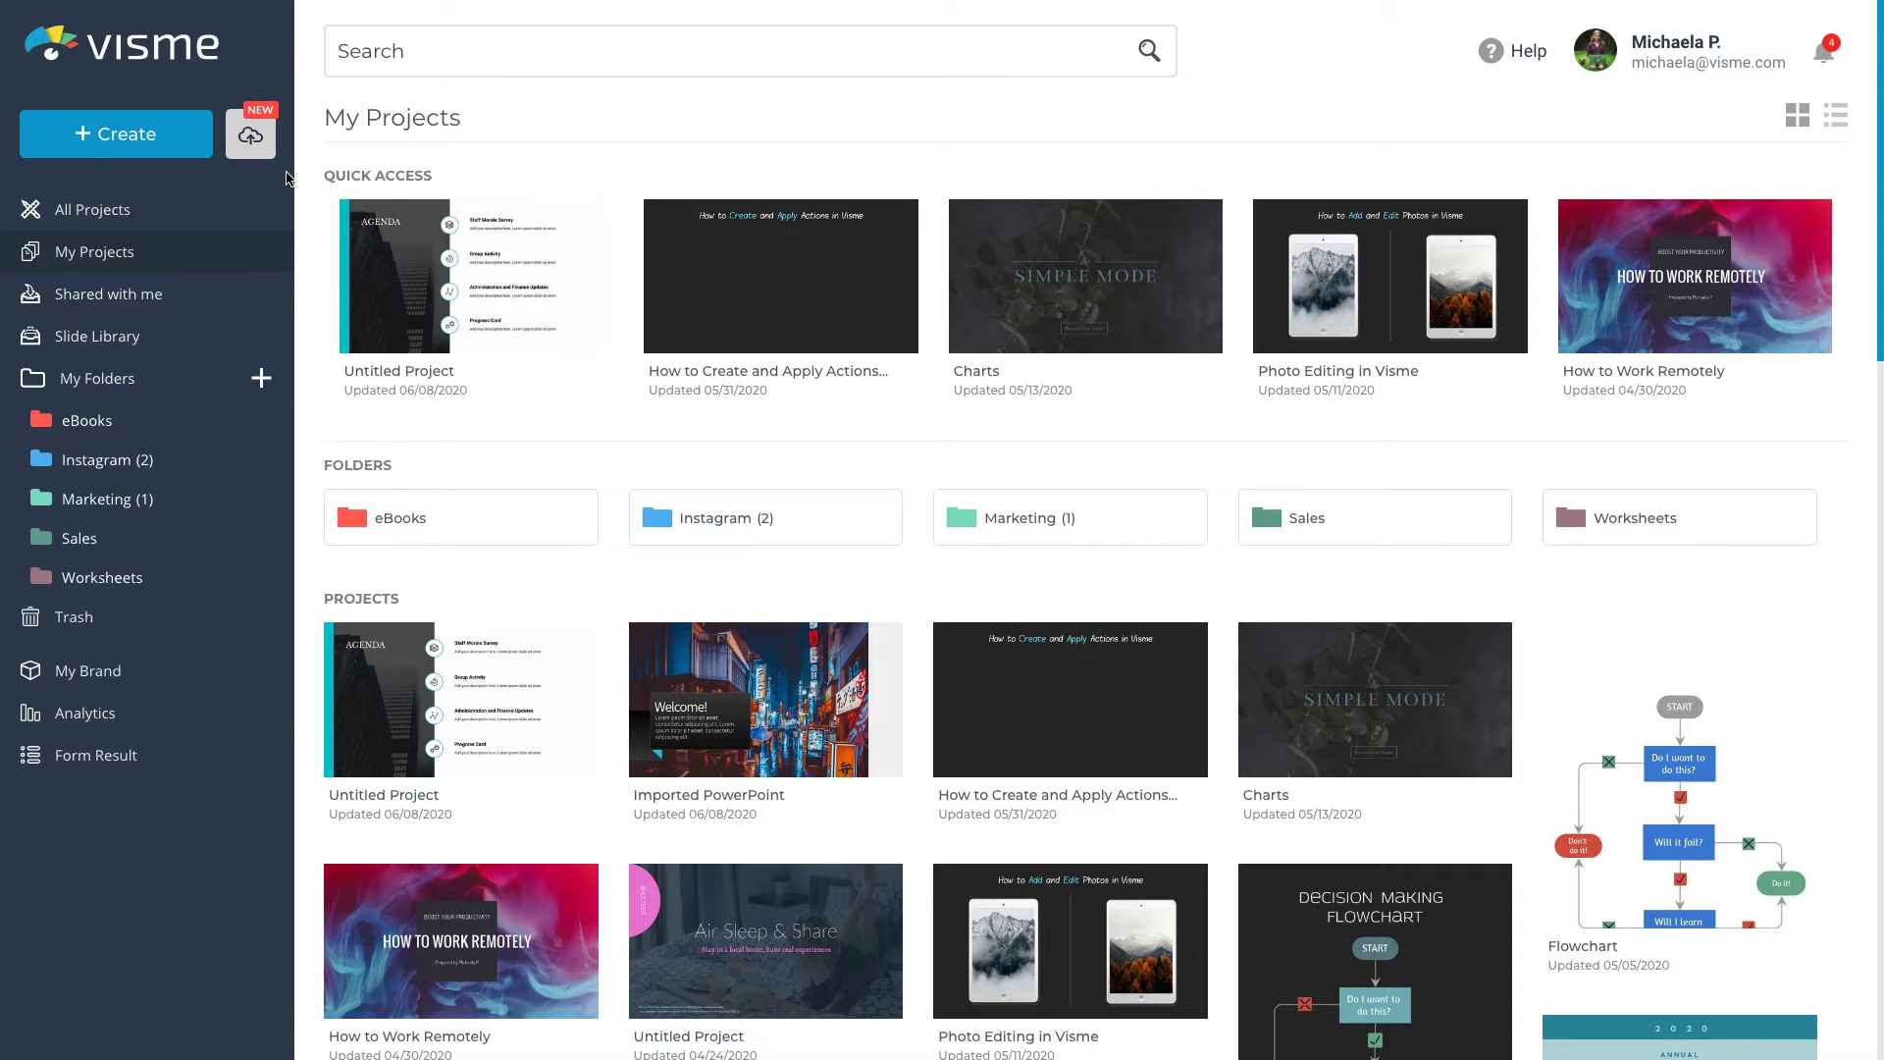
# Upload Welcome PowerPoint.pptx from the computer for conversion into a Visme project
pyautogui.click(261, 151)
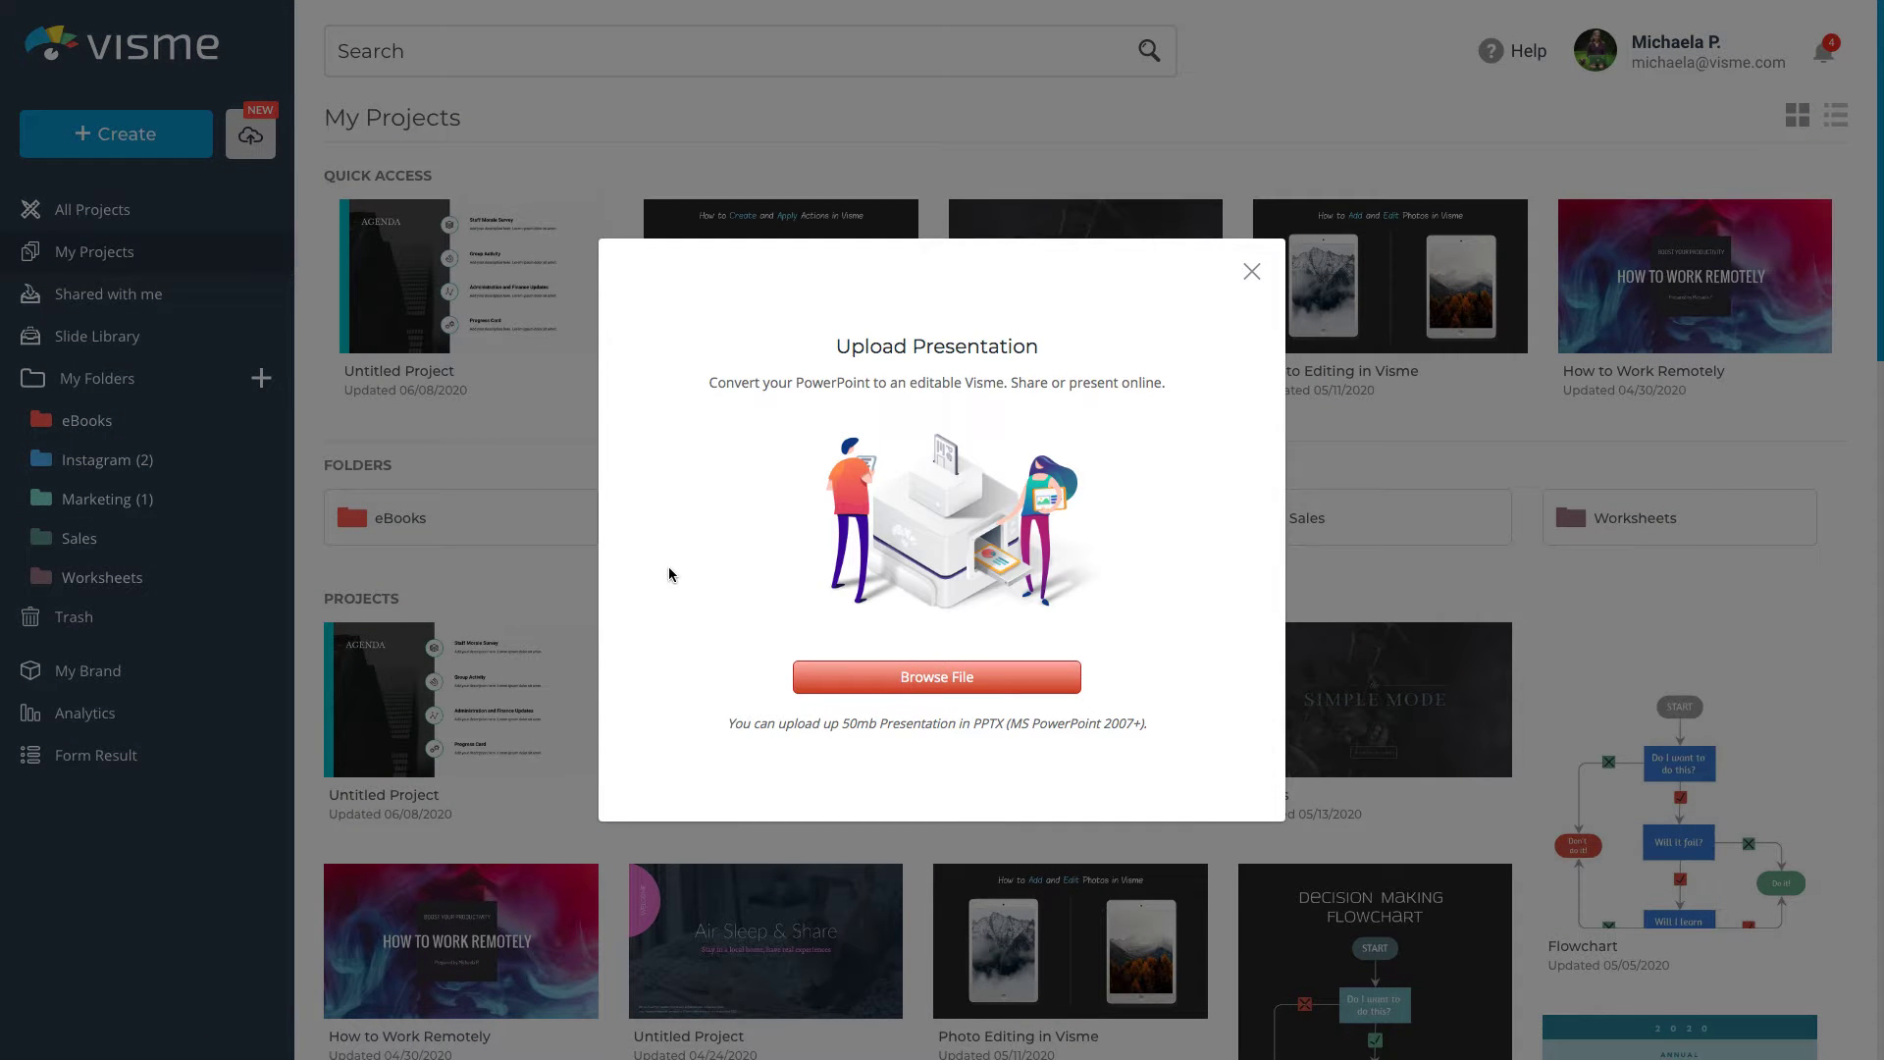
pyautogui.click(853, 677)
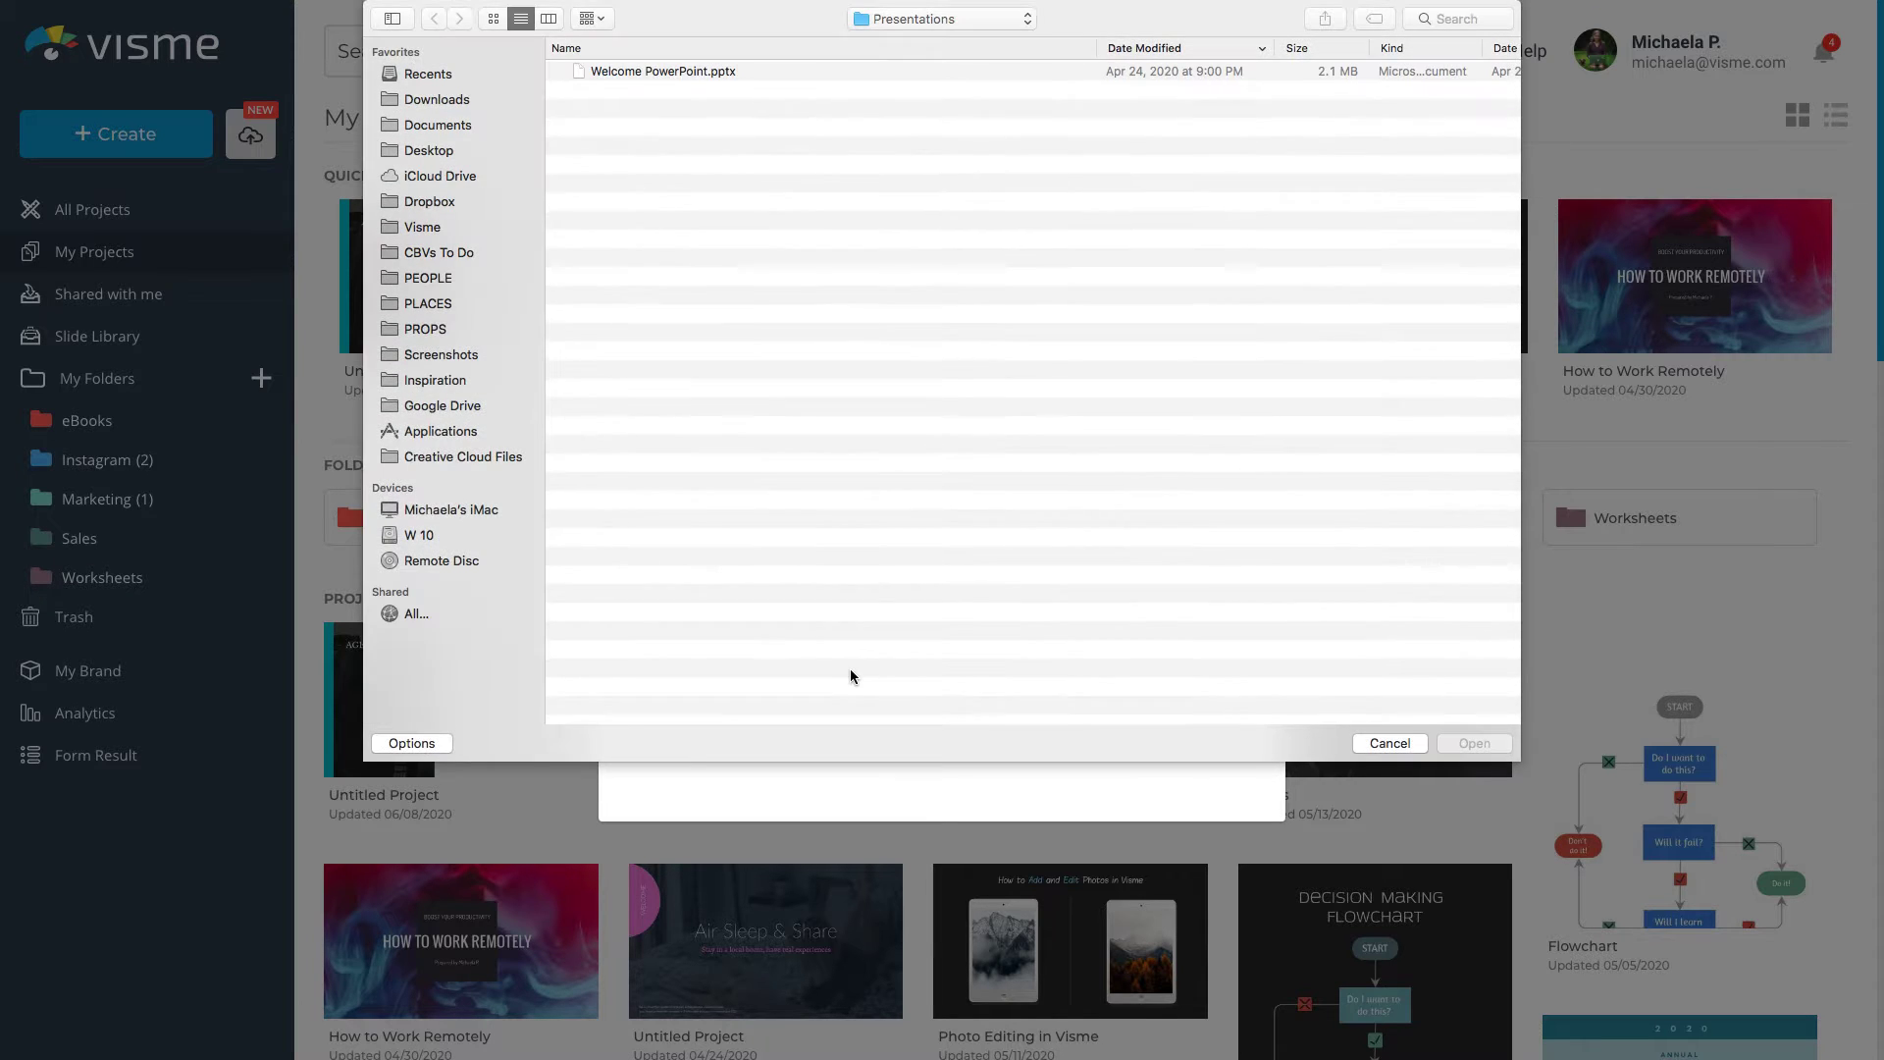
pyautogui.click(733, 71)
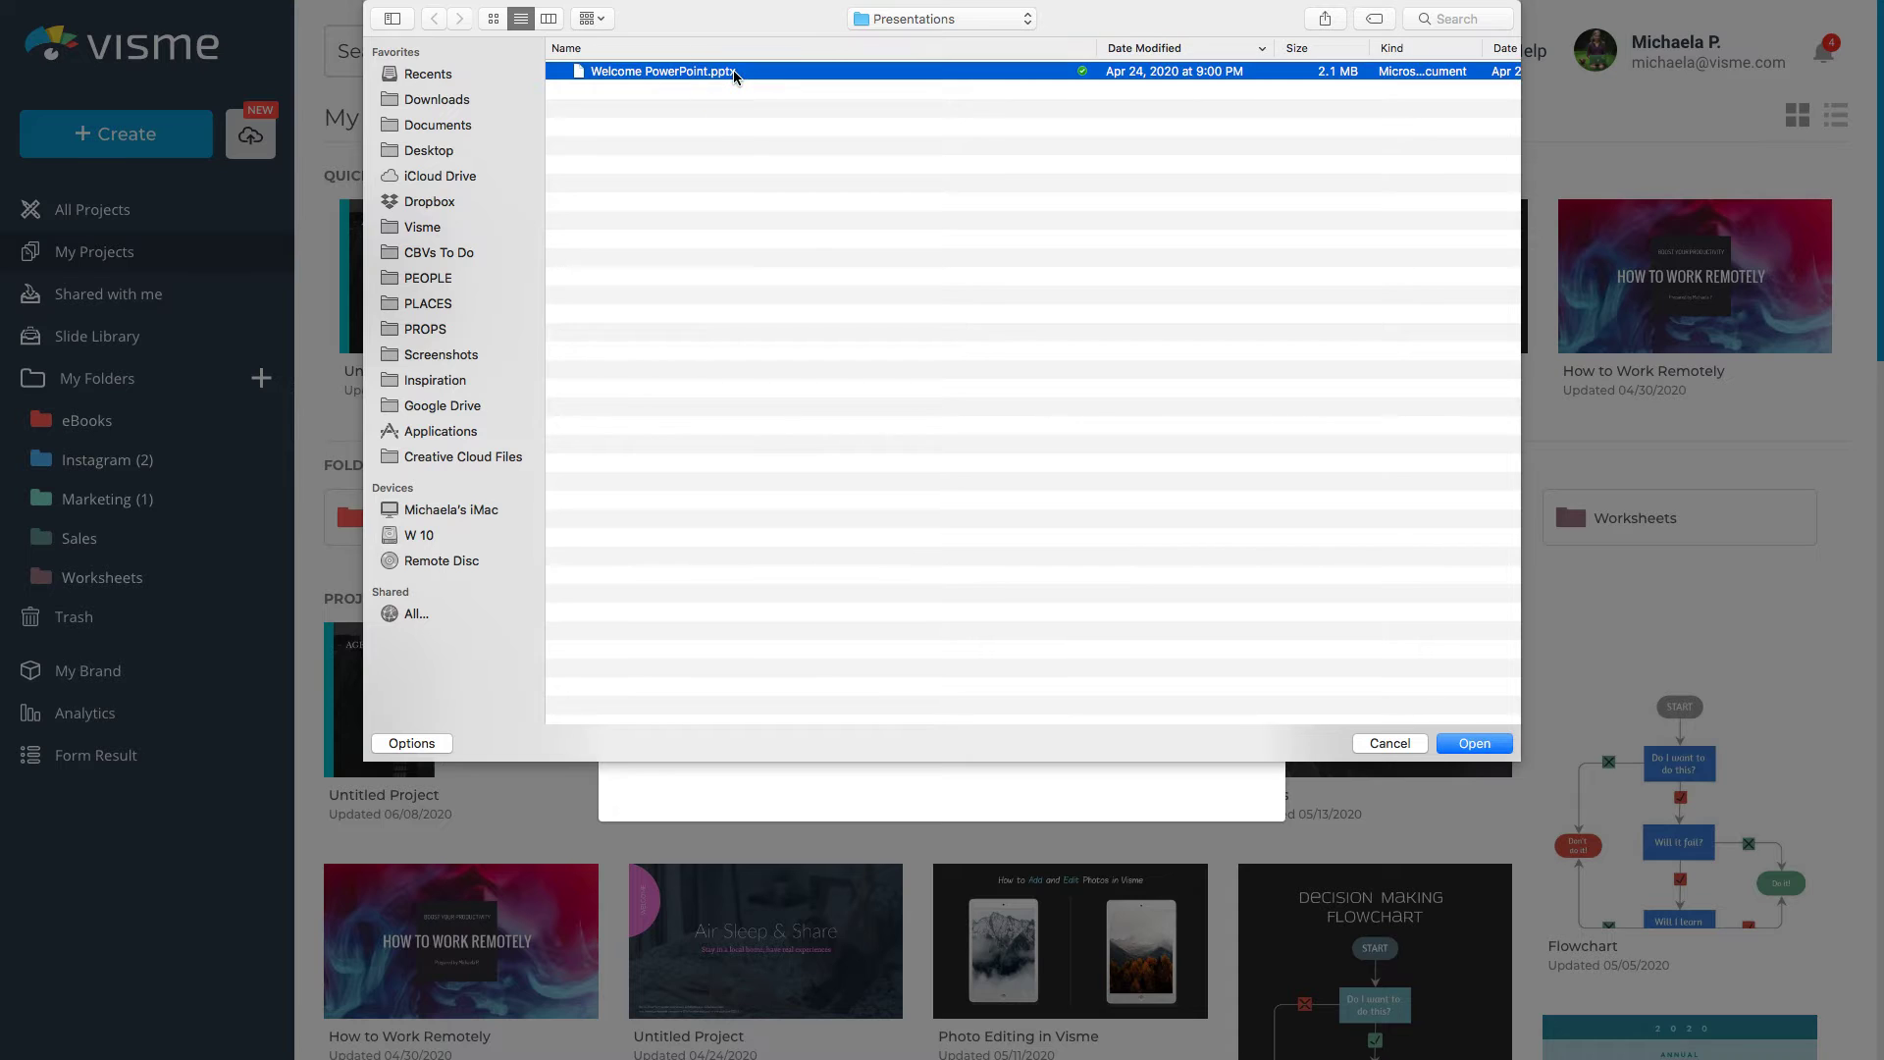
pyautogui.click(1471, 748)
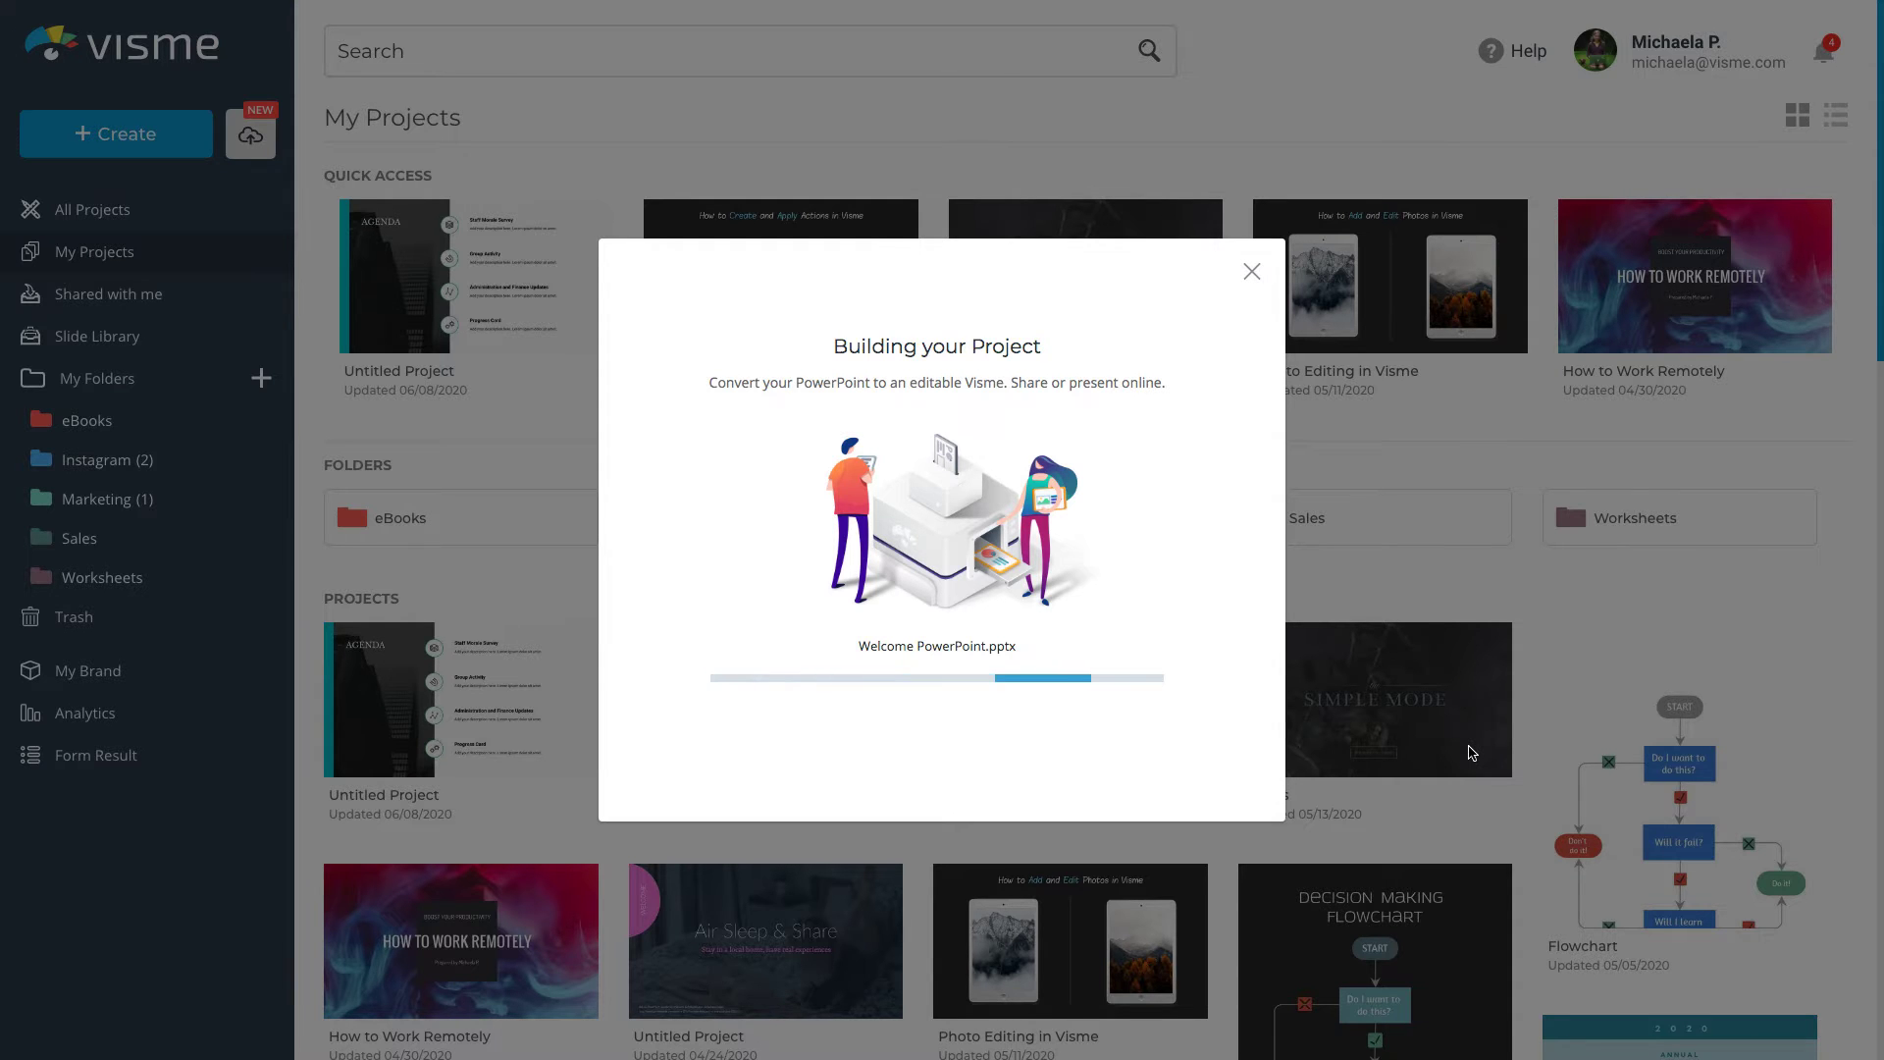
# Dismiss the import message and open the Welcome PowerPoint project in the editor
pyautogui.click(1252, 272)
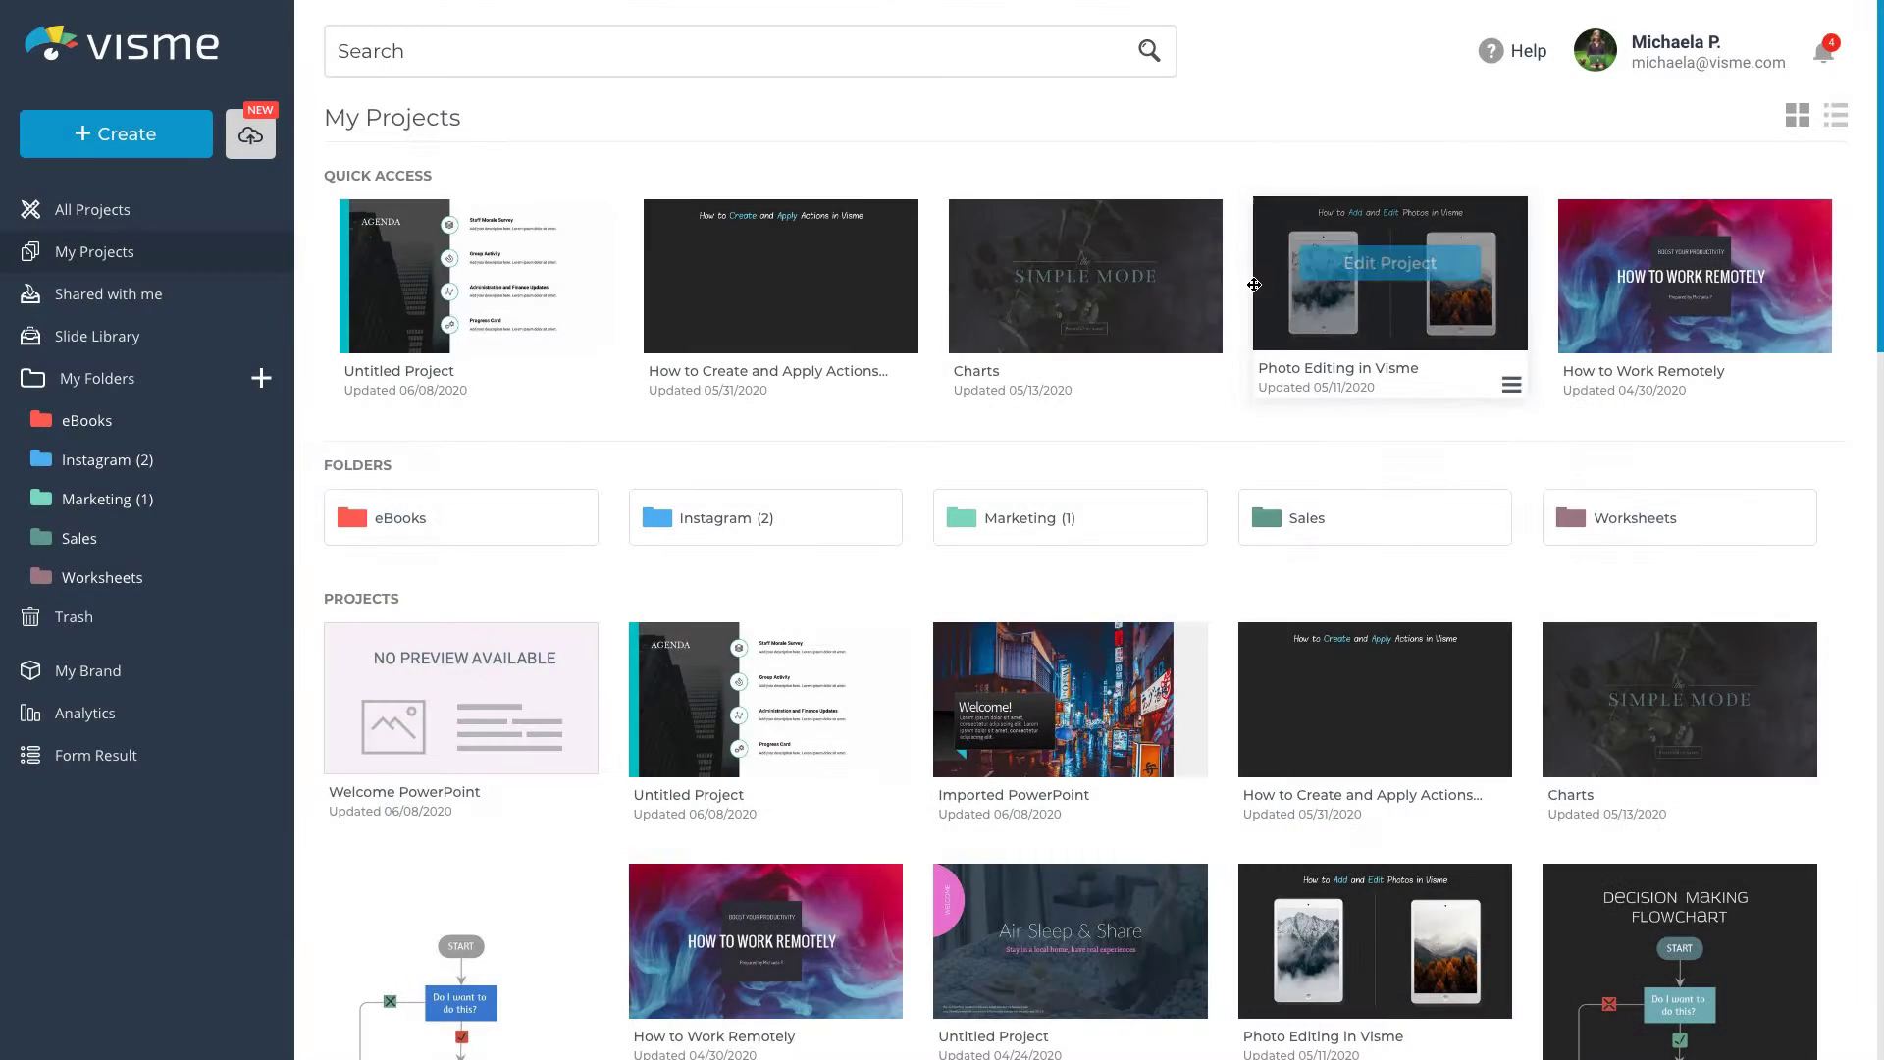
pyautogui.moveTo(468, 708)
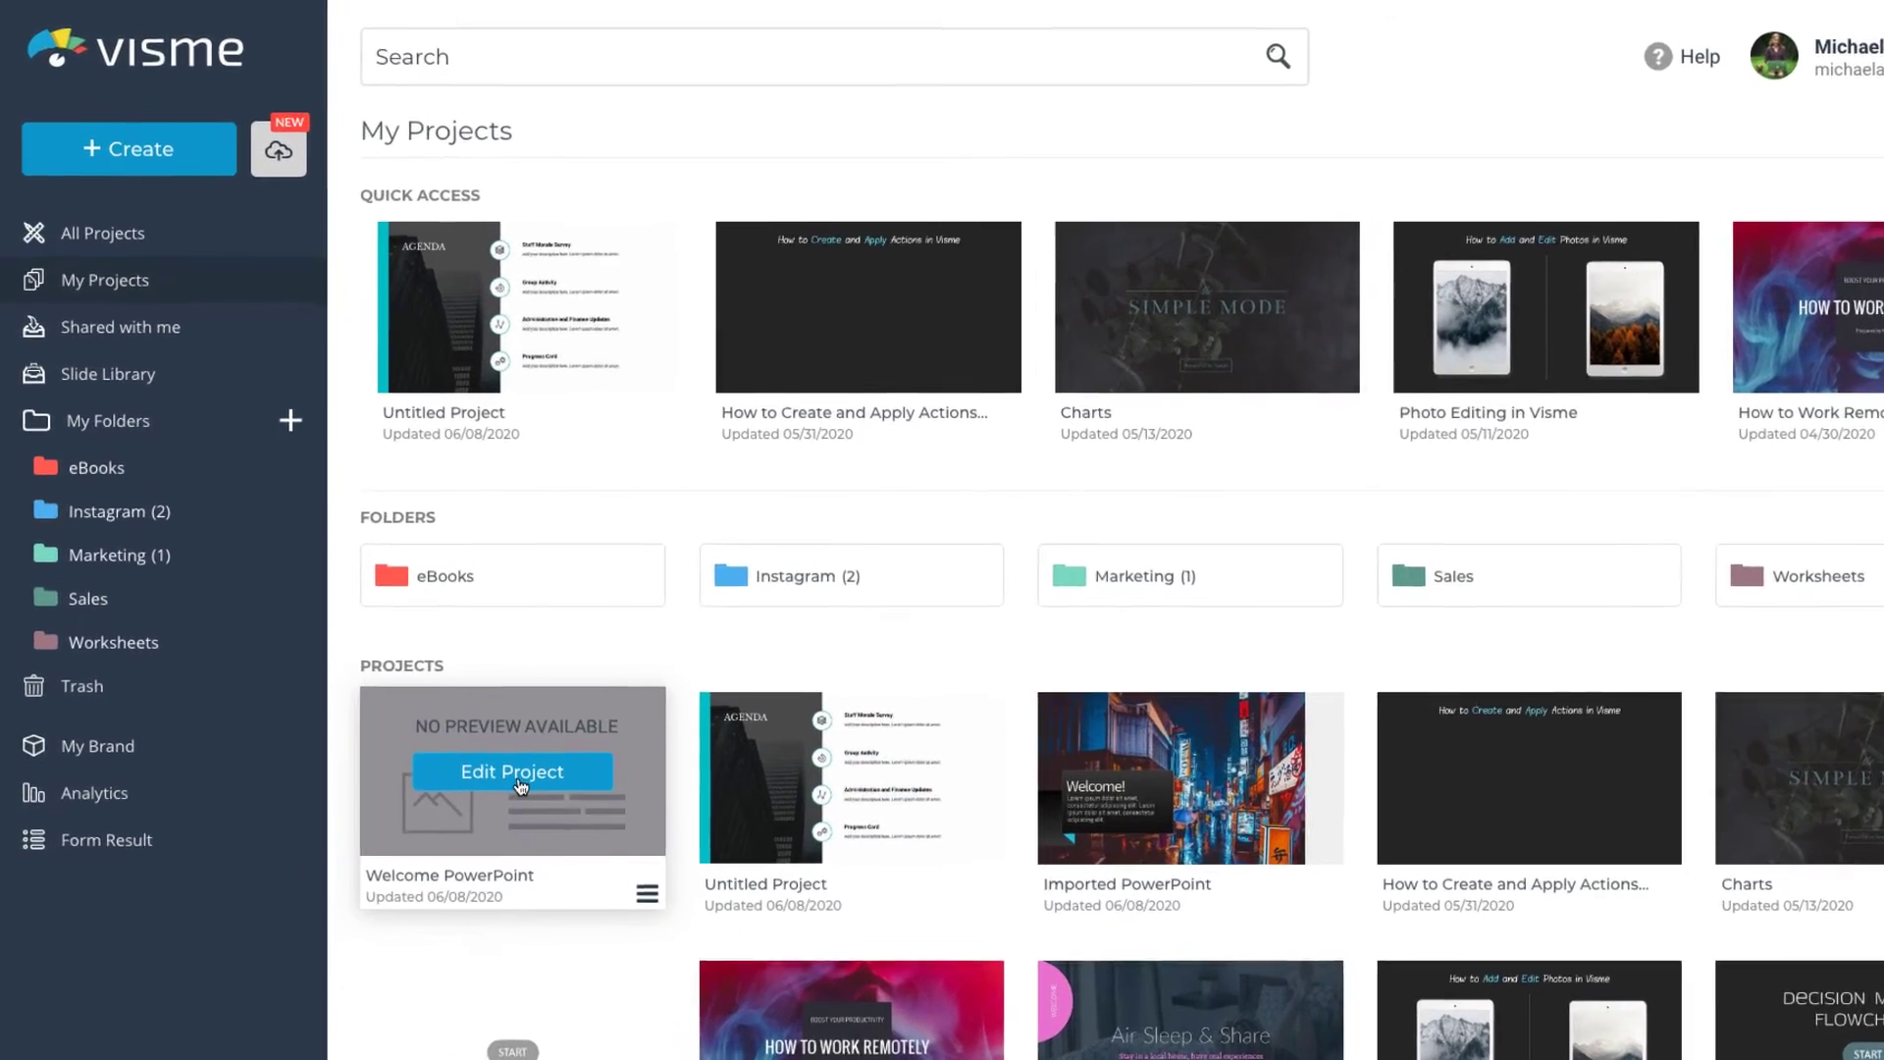
pyautogui.click(518, 773)
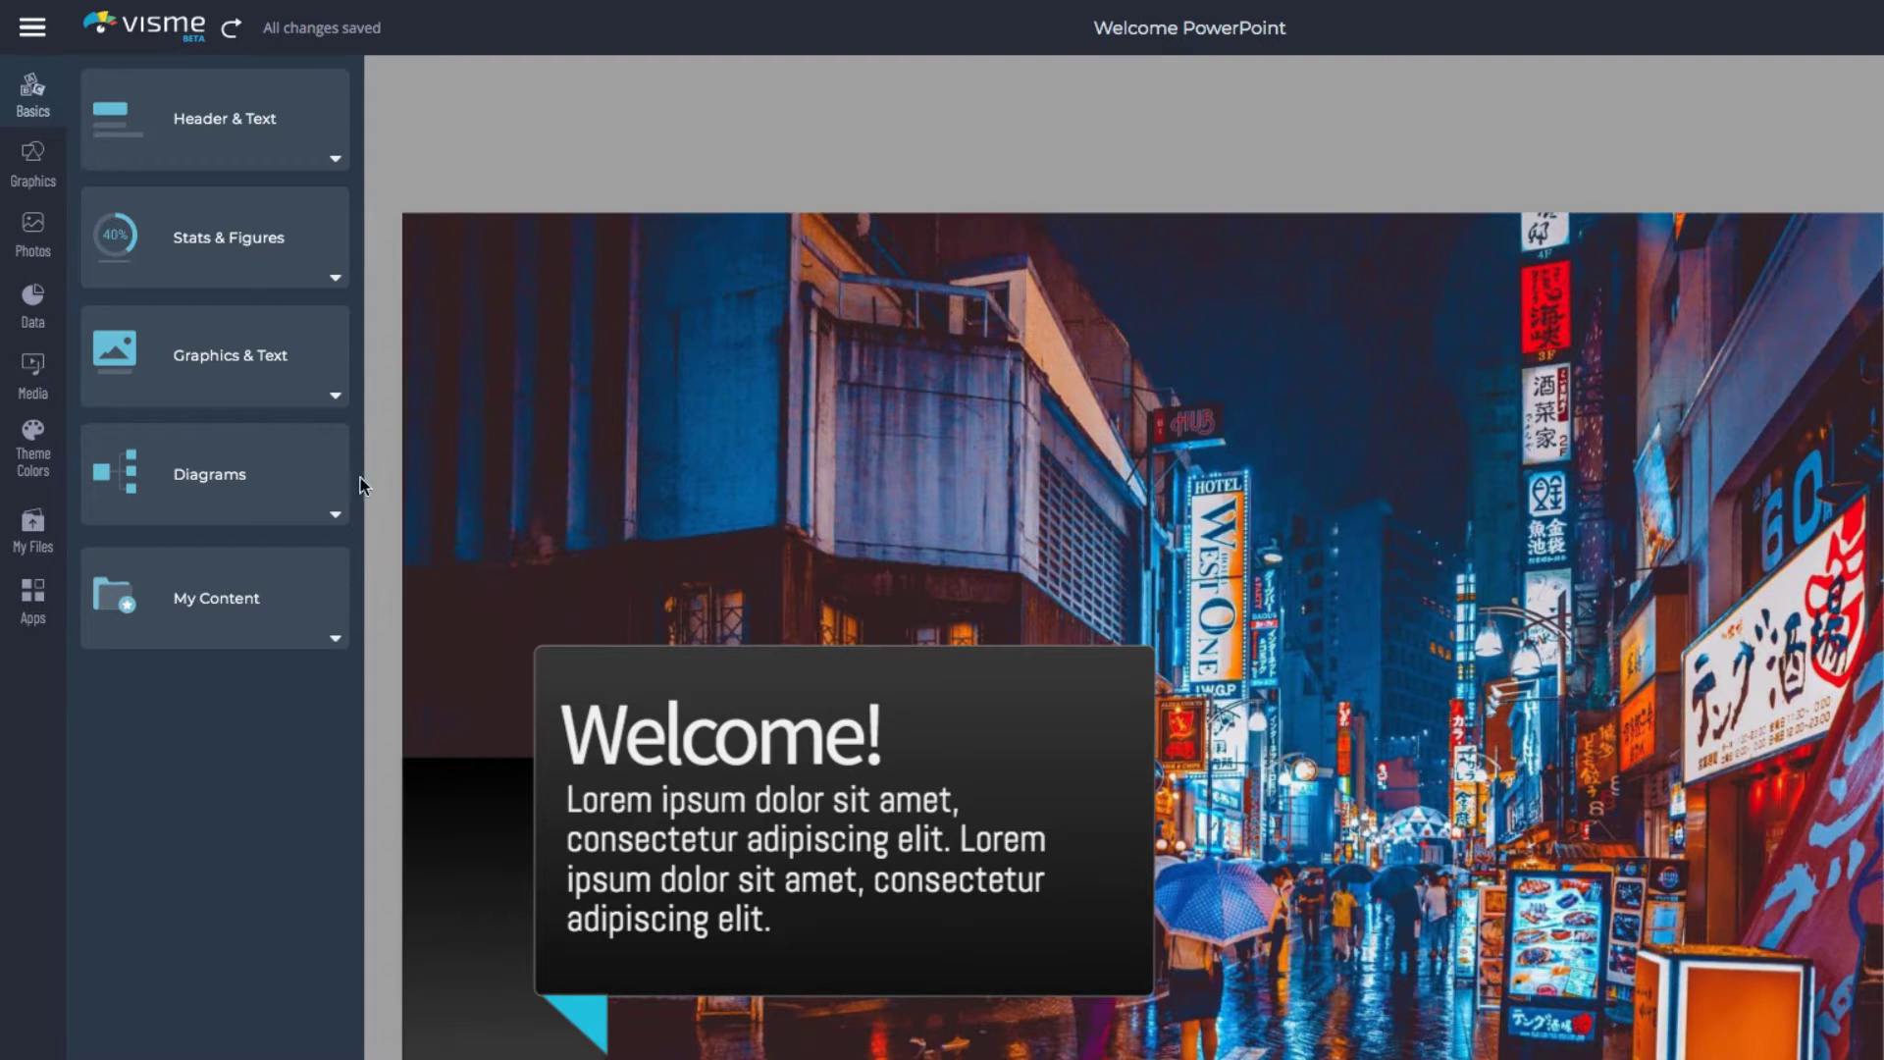
# Browse the Graphics, Photos, Data and Media libraries in the sidebar
pyautogui.click(36, 149)
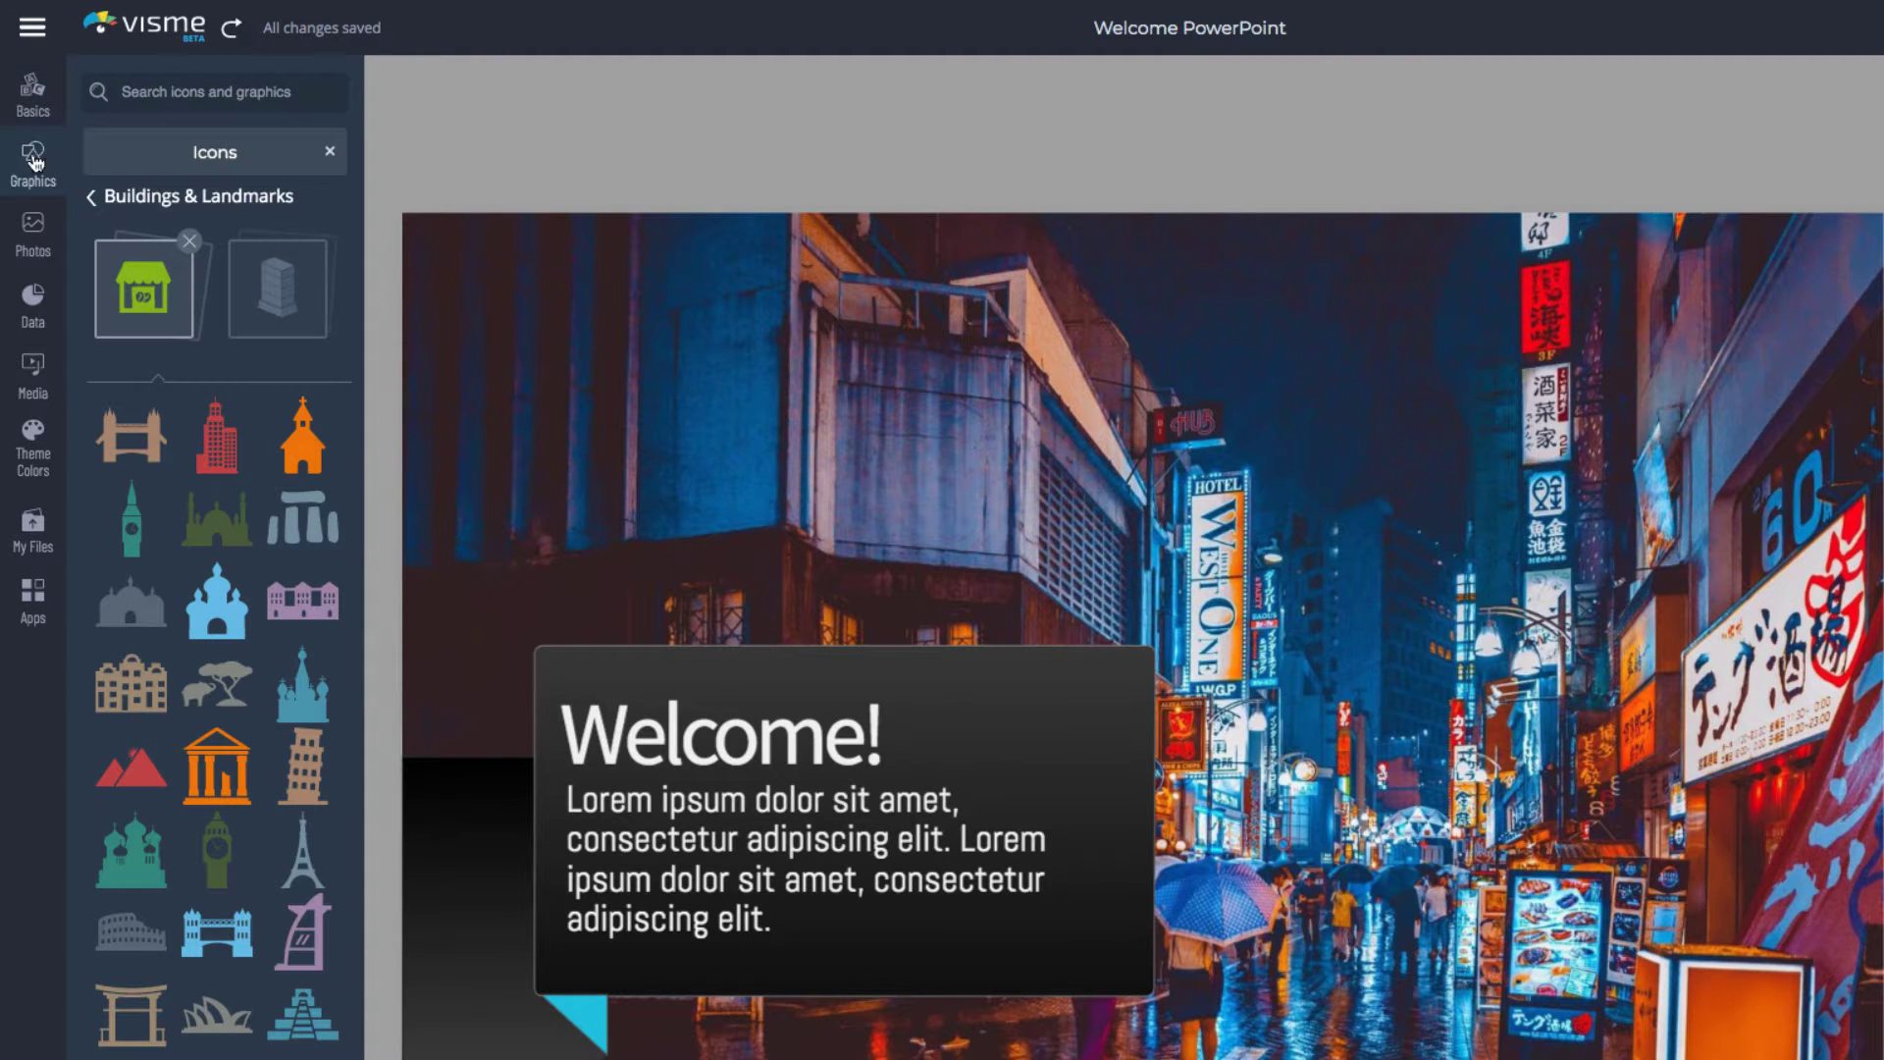
pyautogui.click(33, 231)
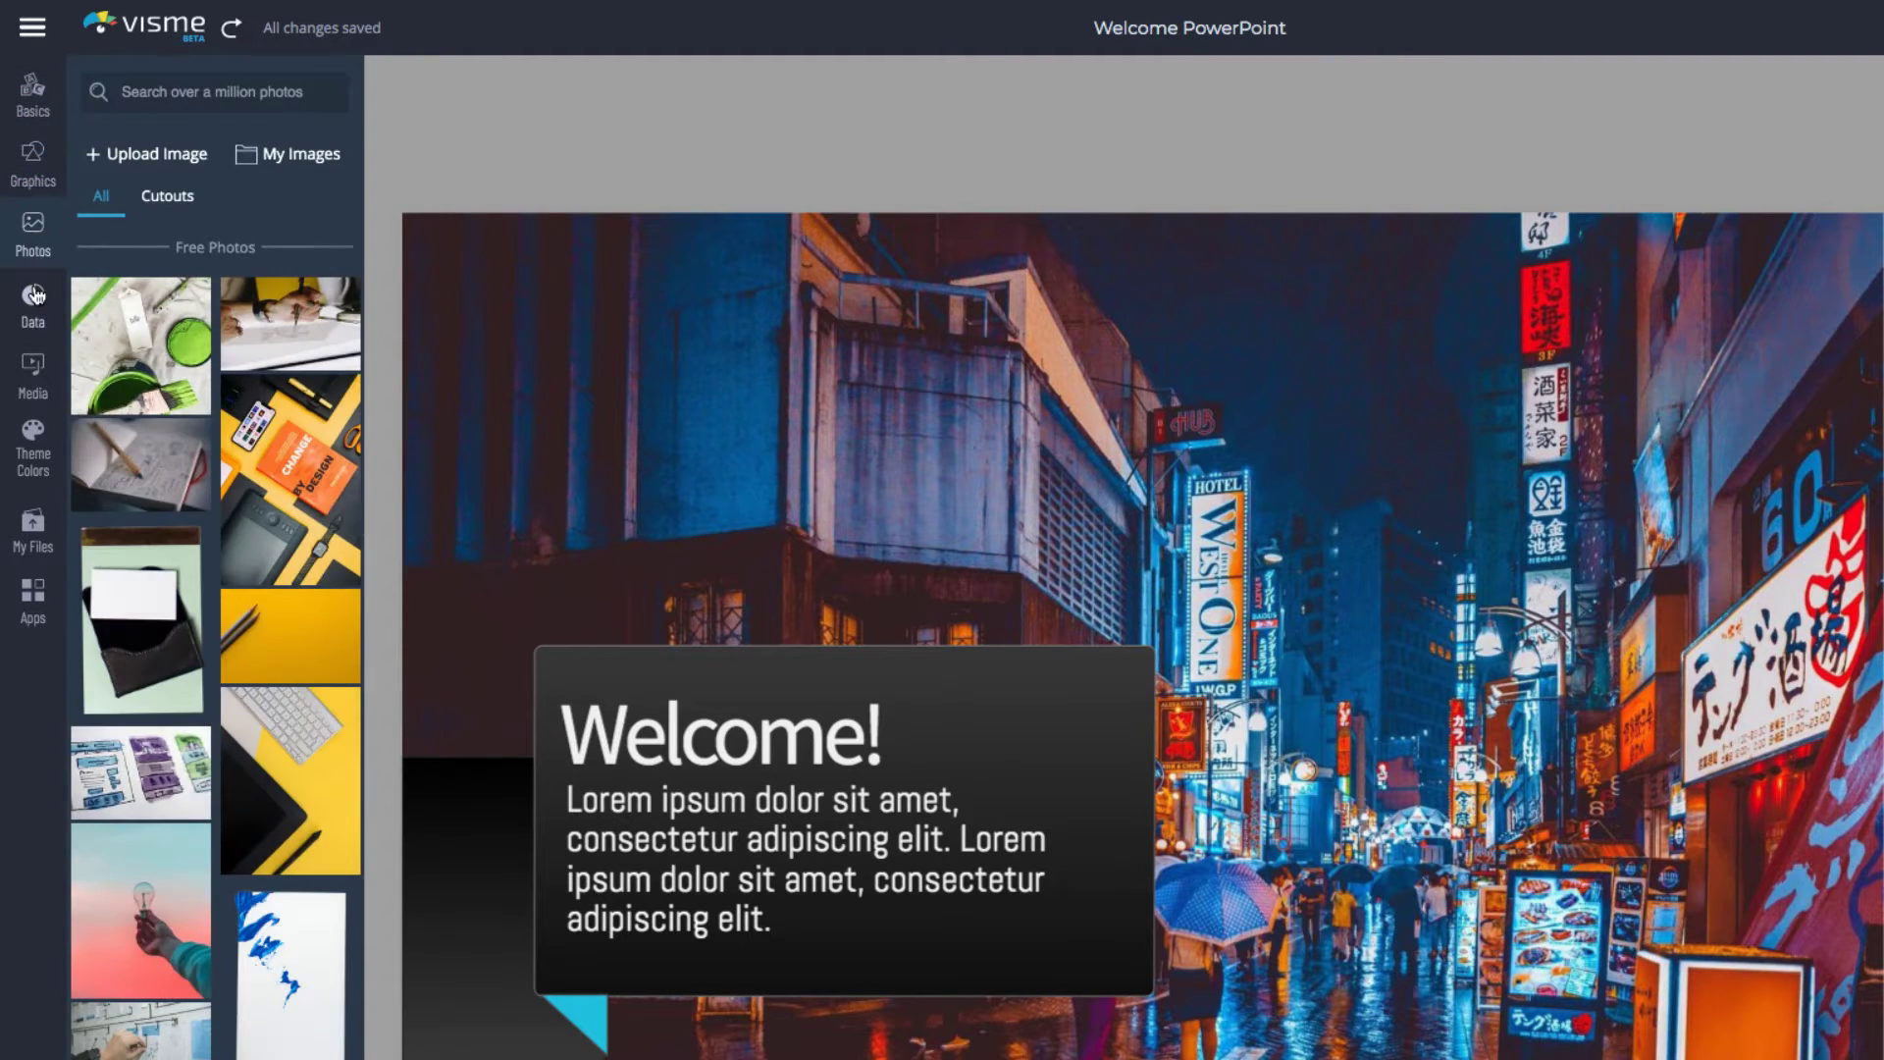
pyautogui.click(34, 294)
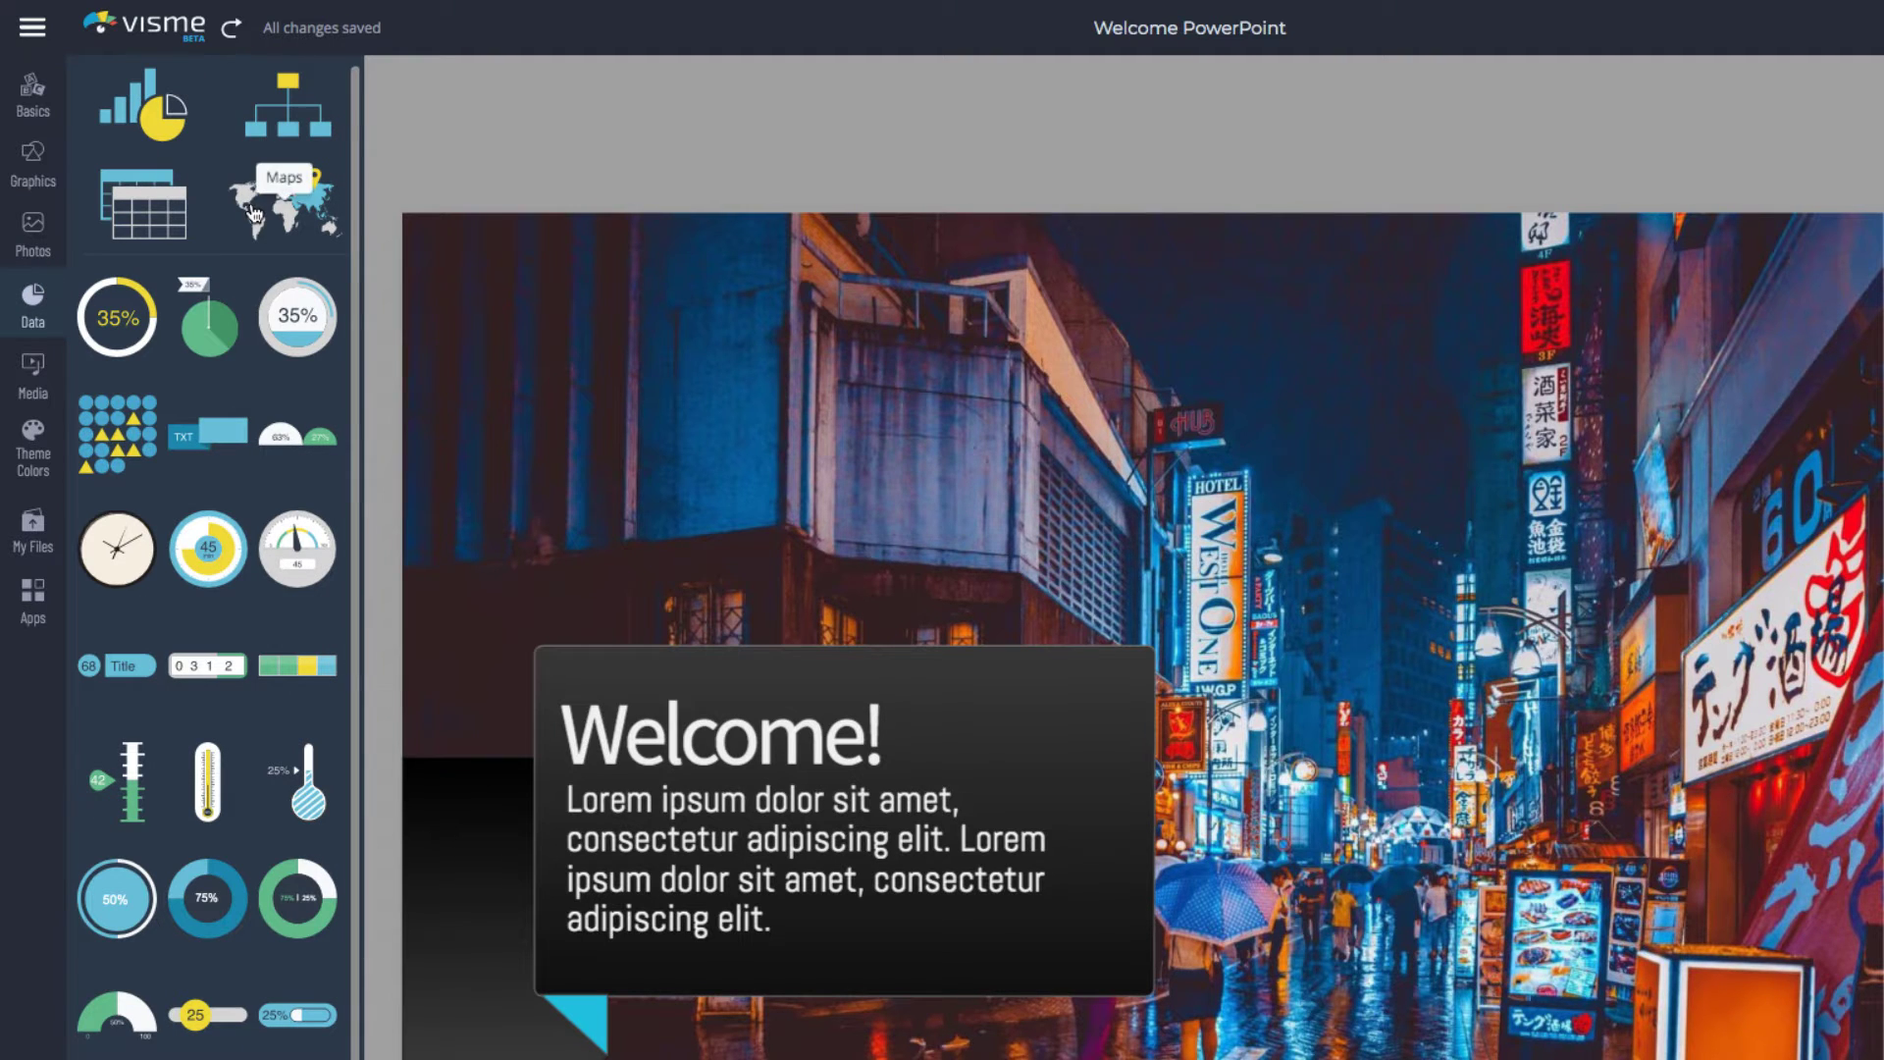
pyautogui.click(34, 388)
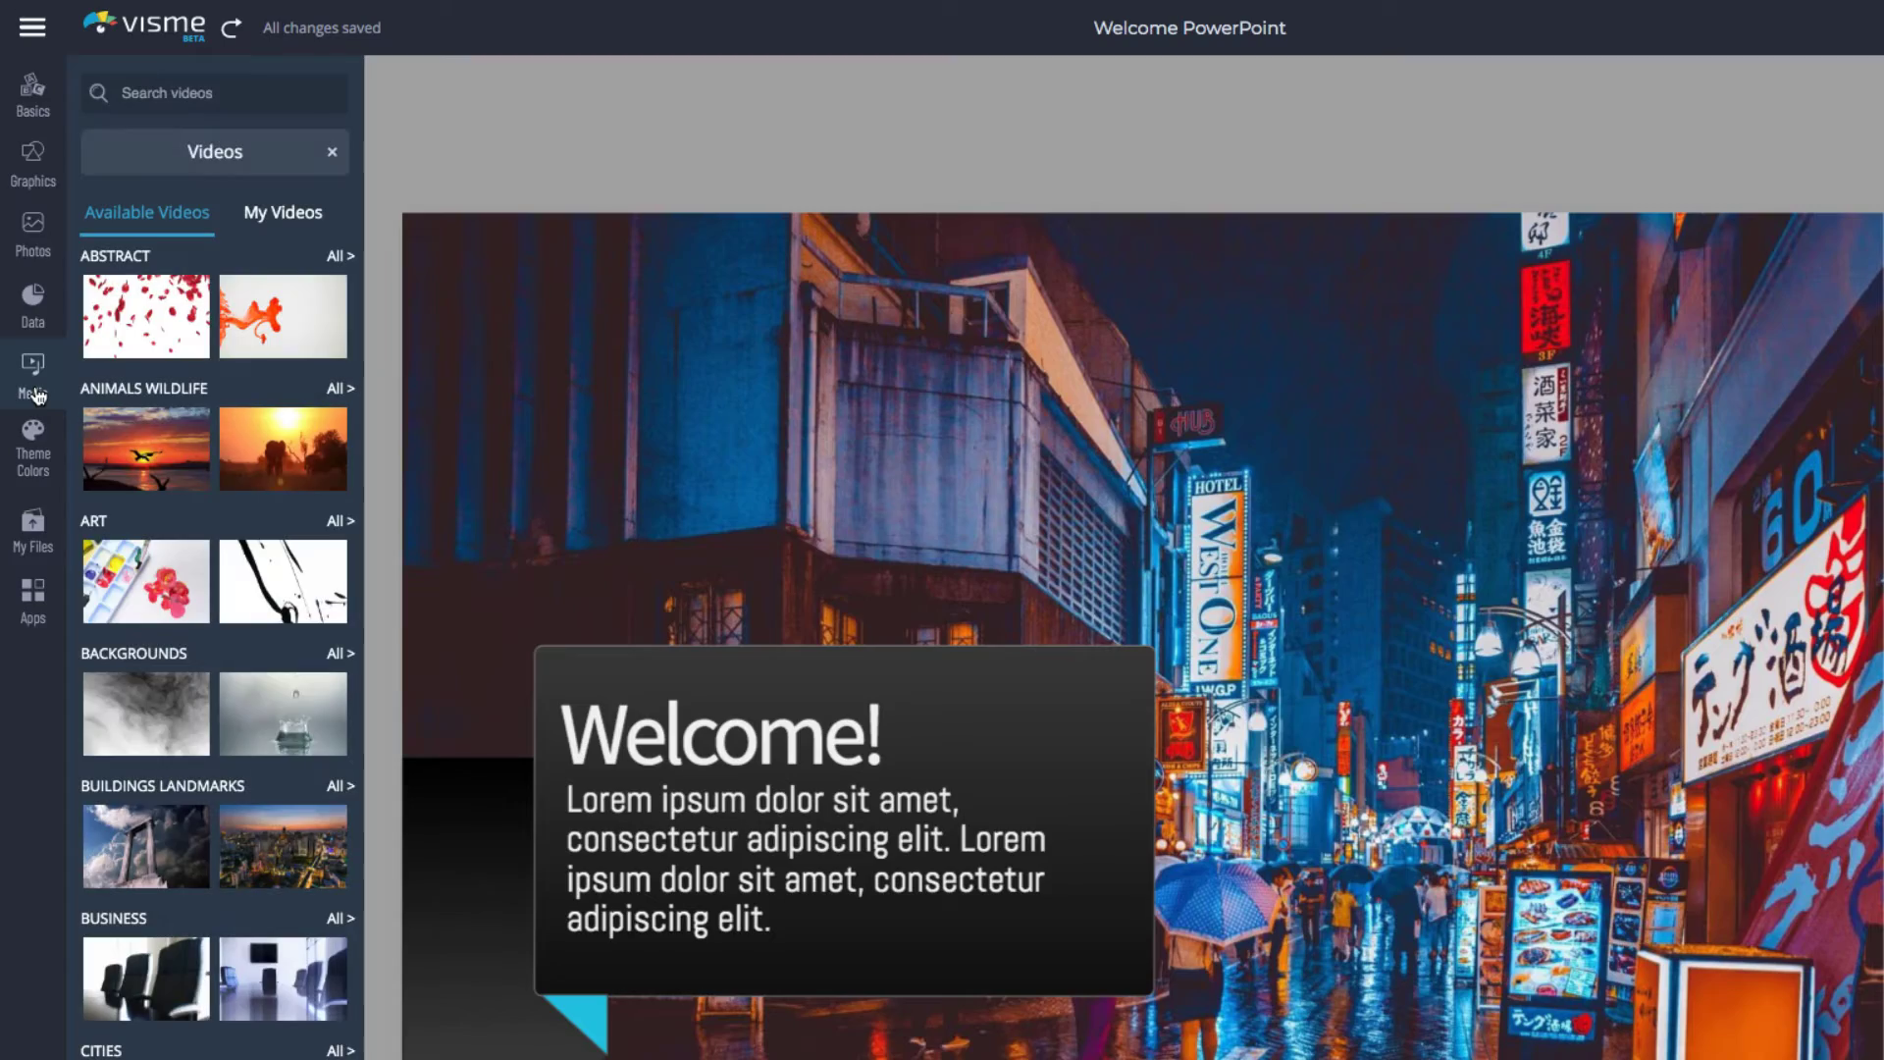
pyautogui.moveTo(272, 454)
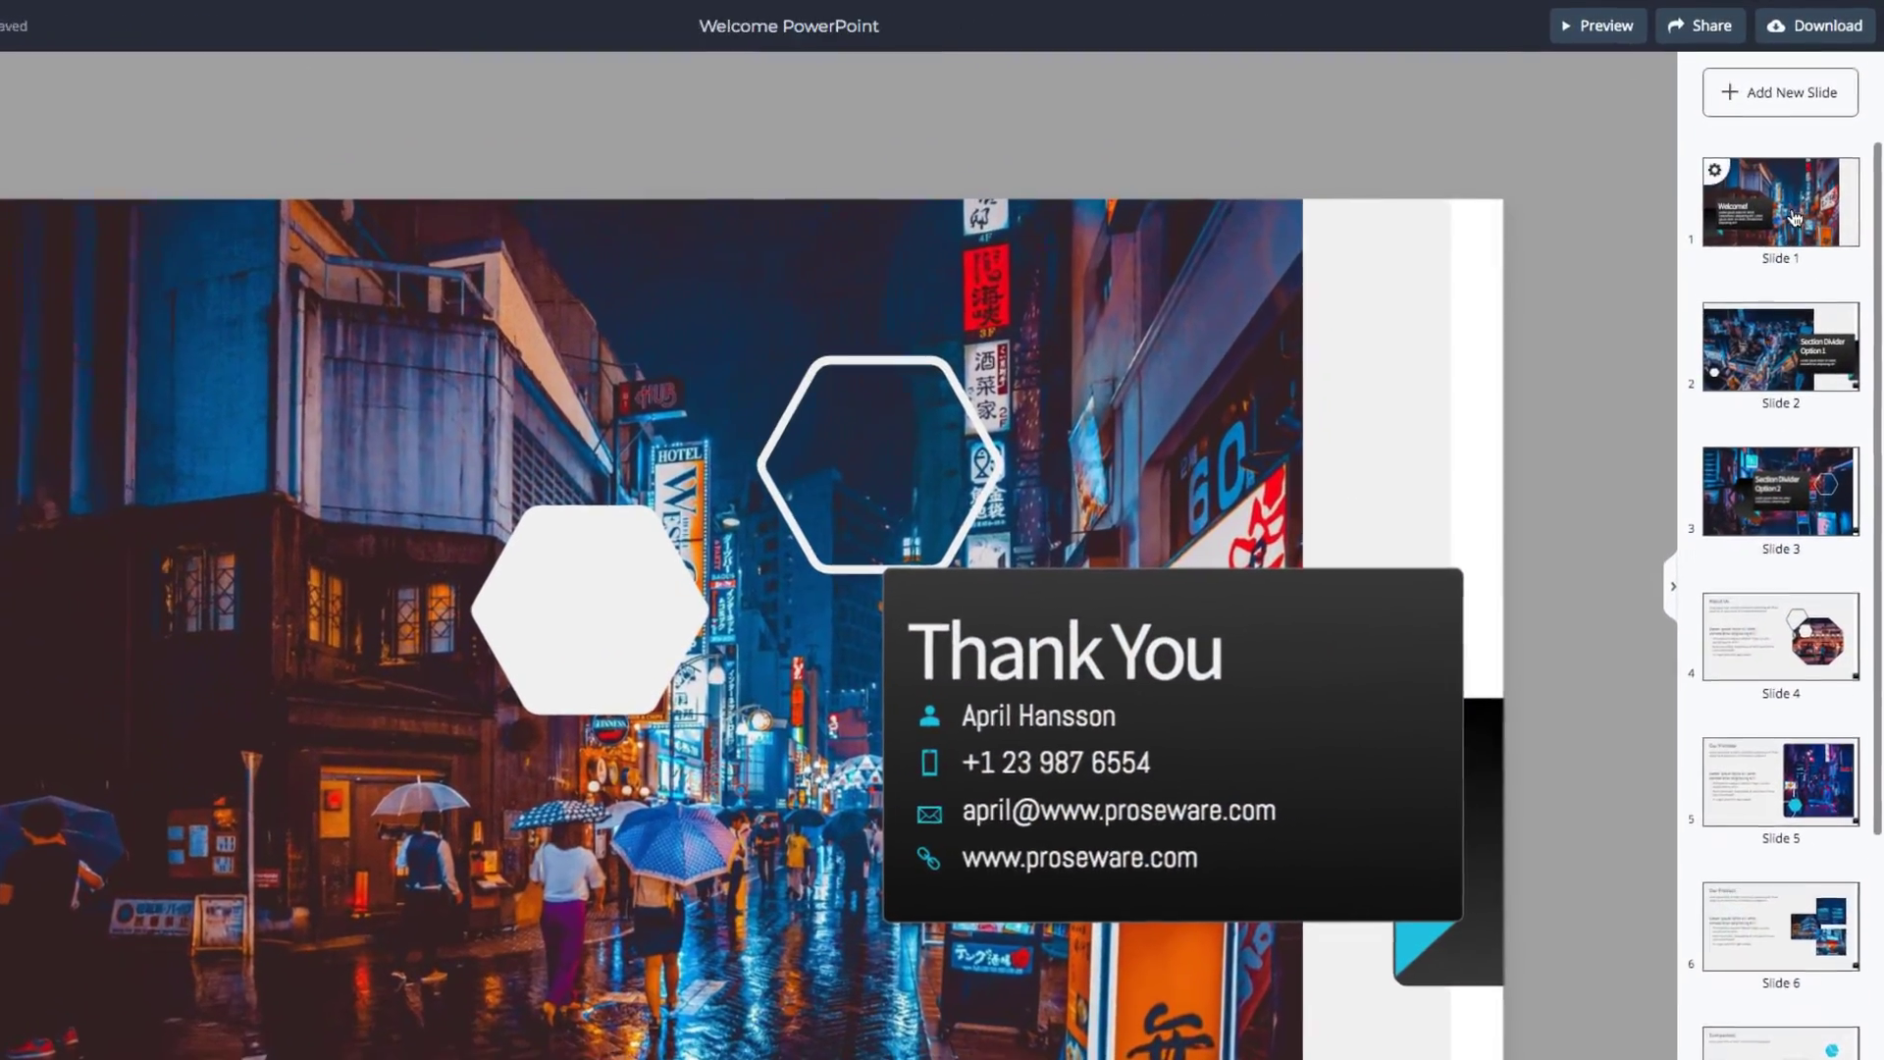
# Insert the Sales Report Title Page slide, then duplicate slide 3, Section Divider Option 2
pyautogui.click(1742, 92)
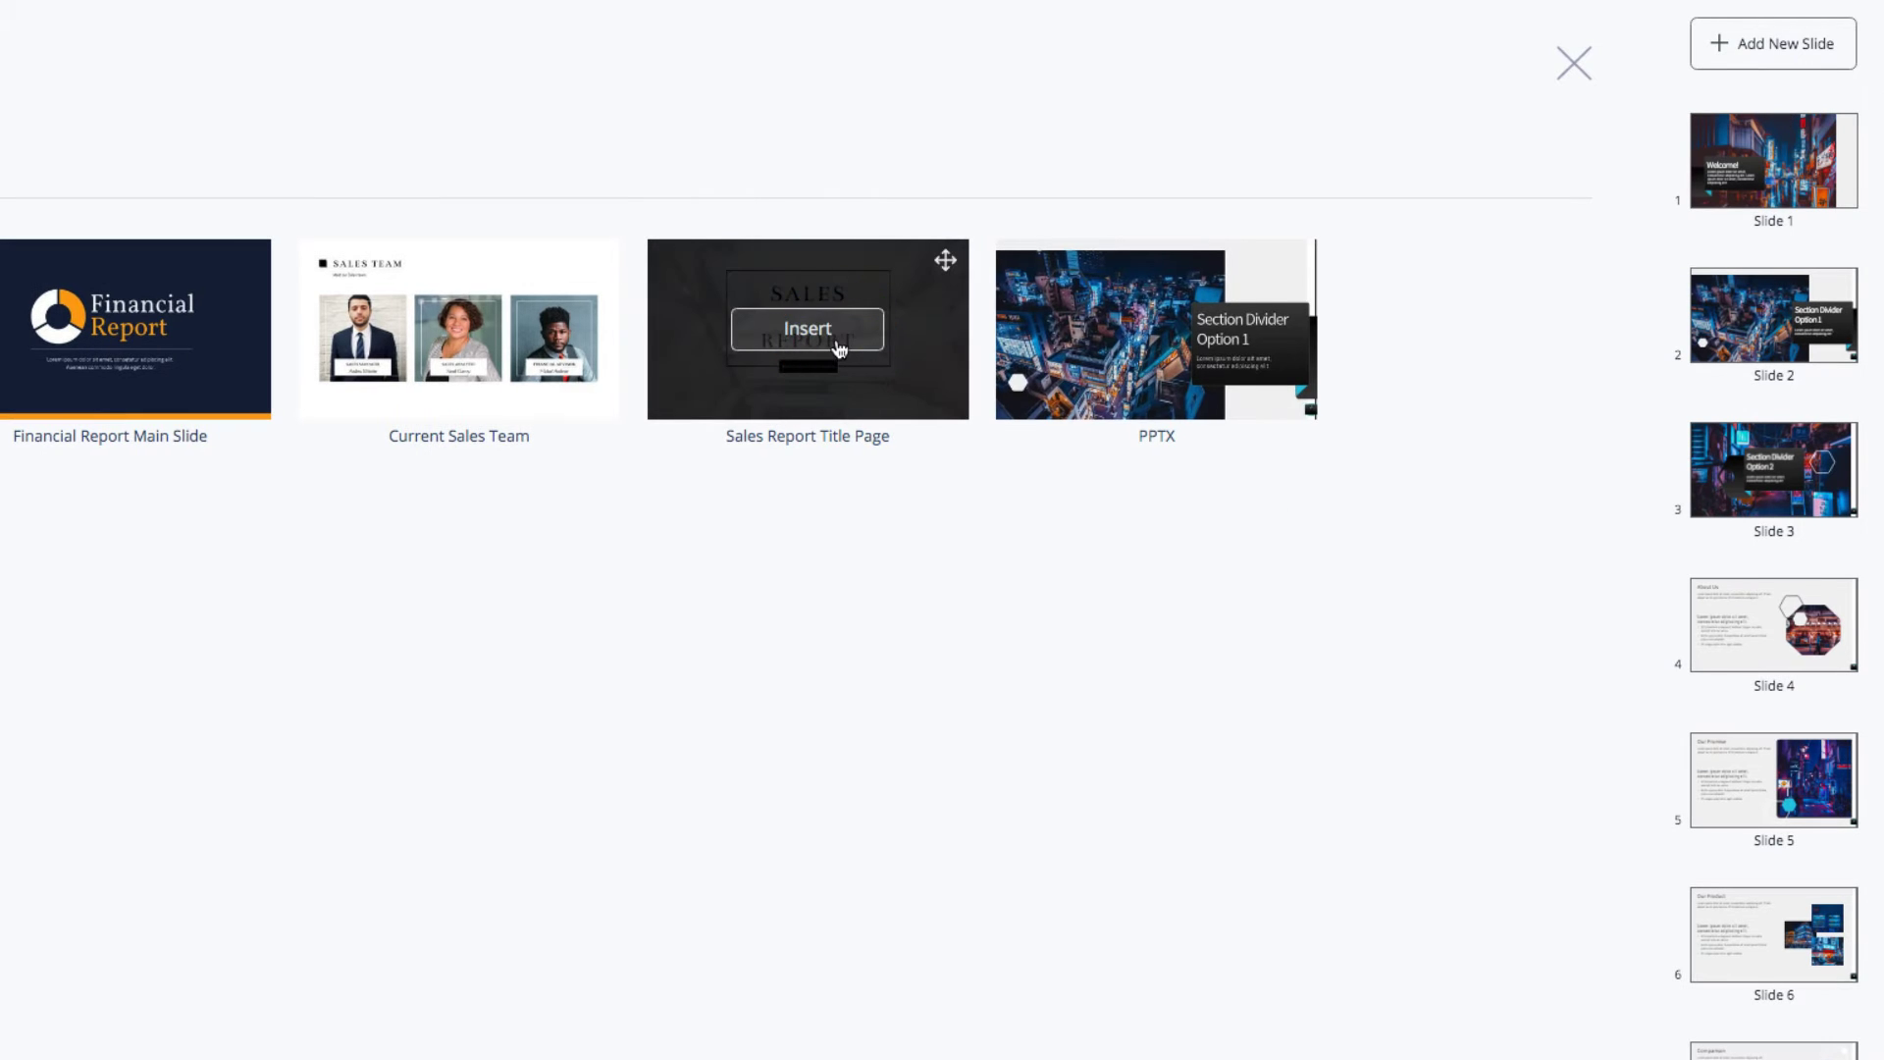
pyautogui.click(839, 348)
pyautogui.click(1574, 63)
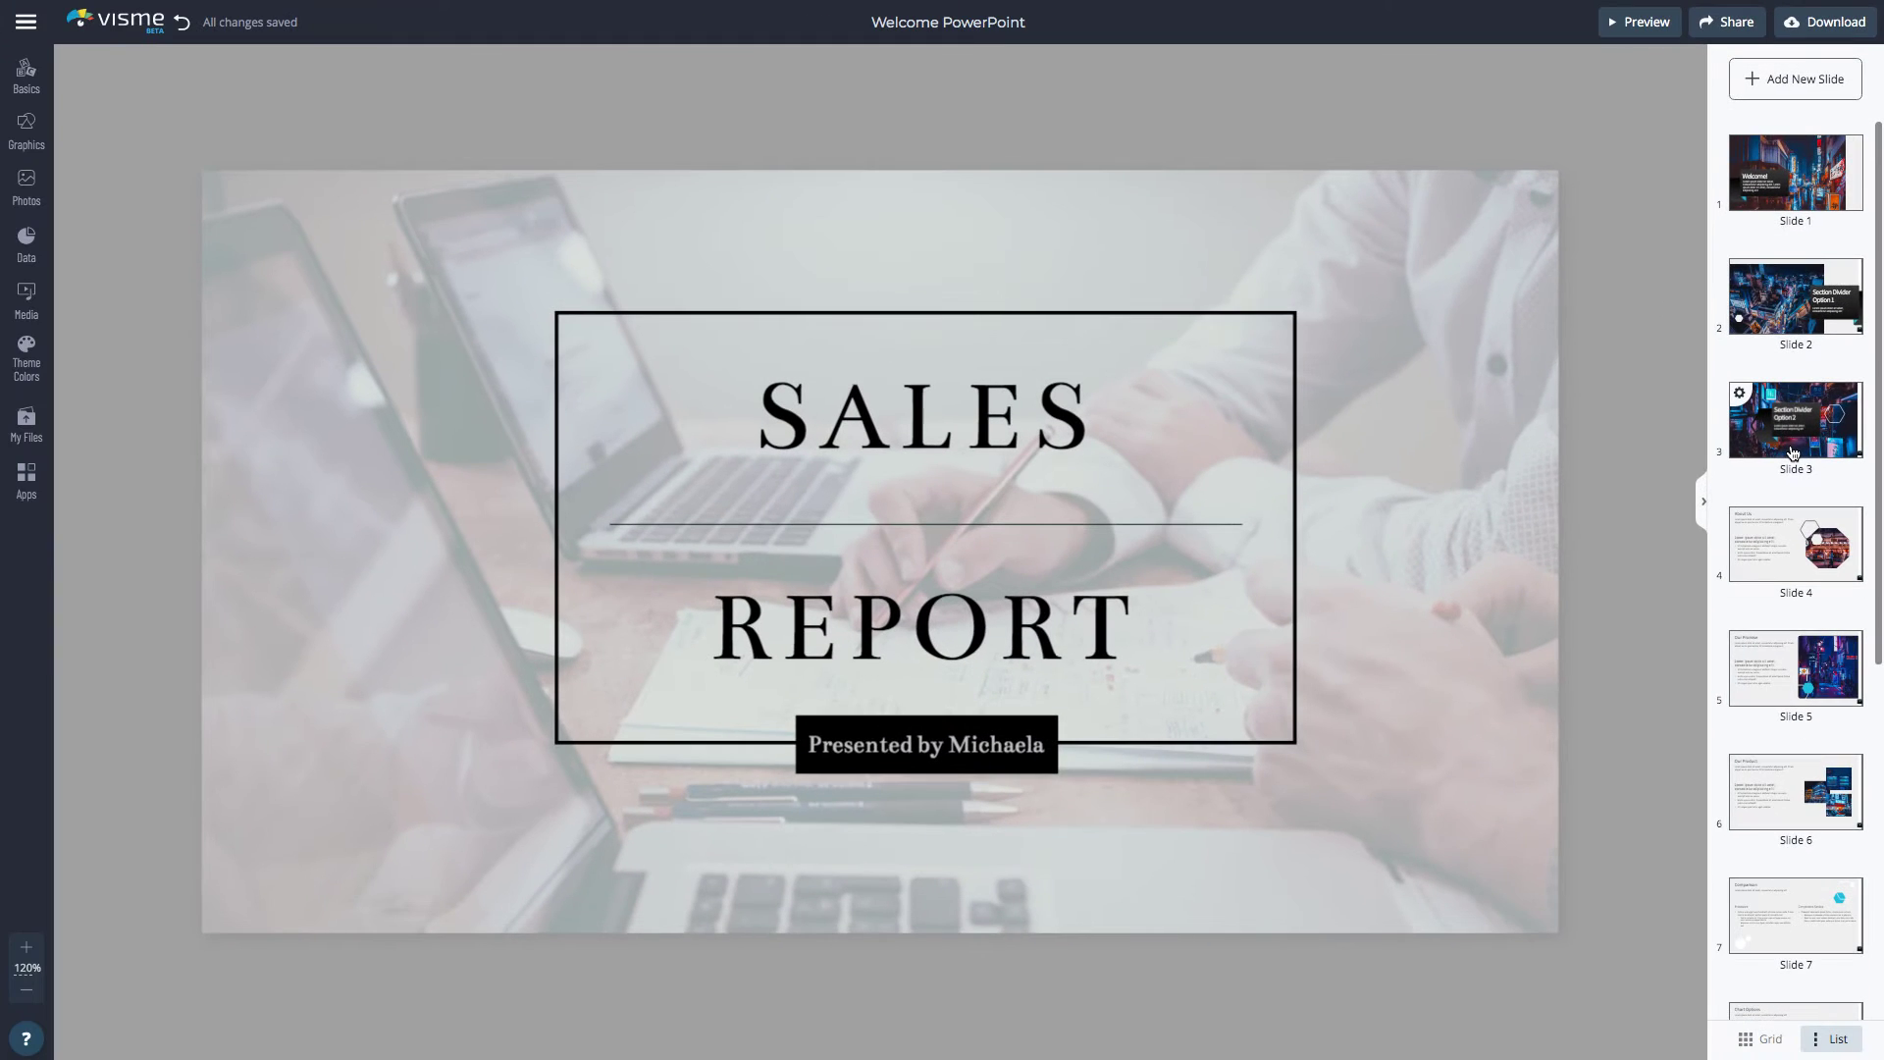
pyautogui.click(1739, 393)
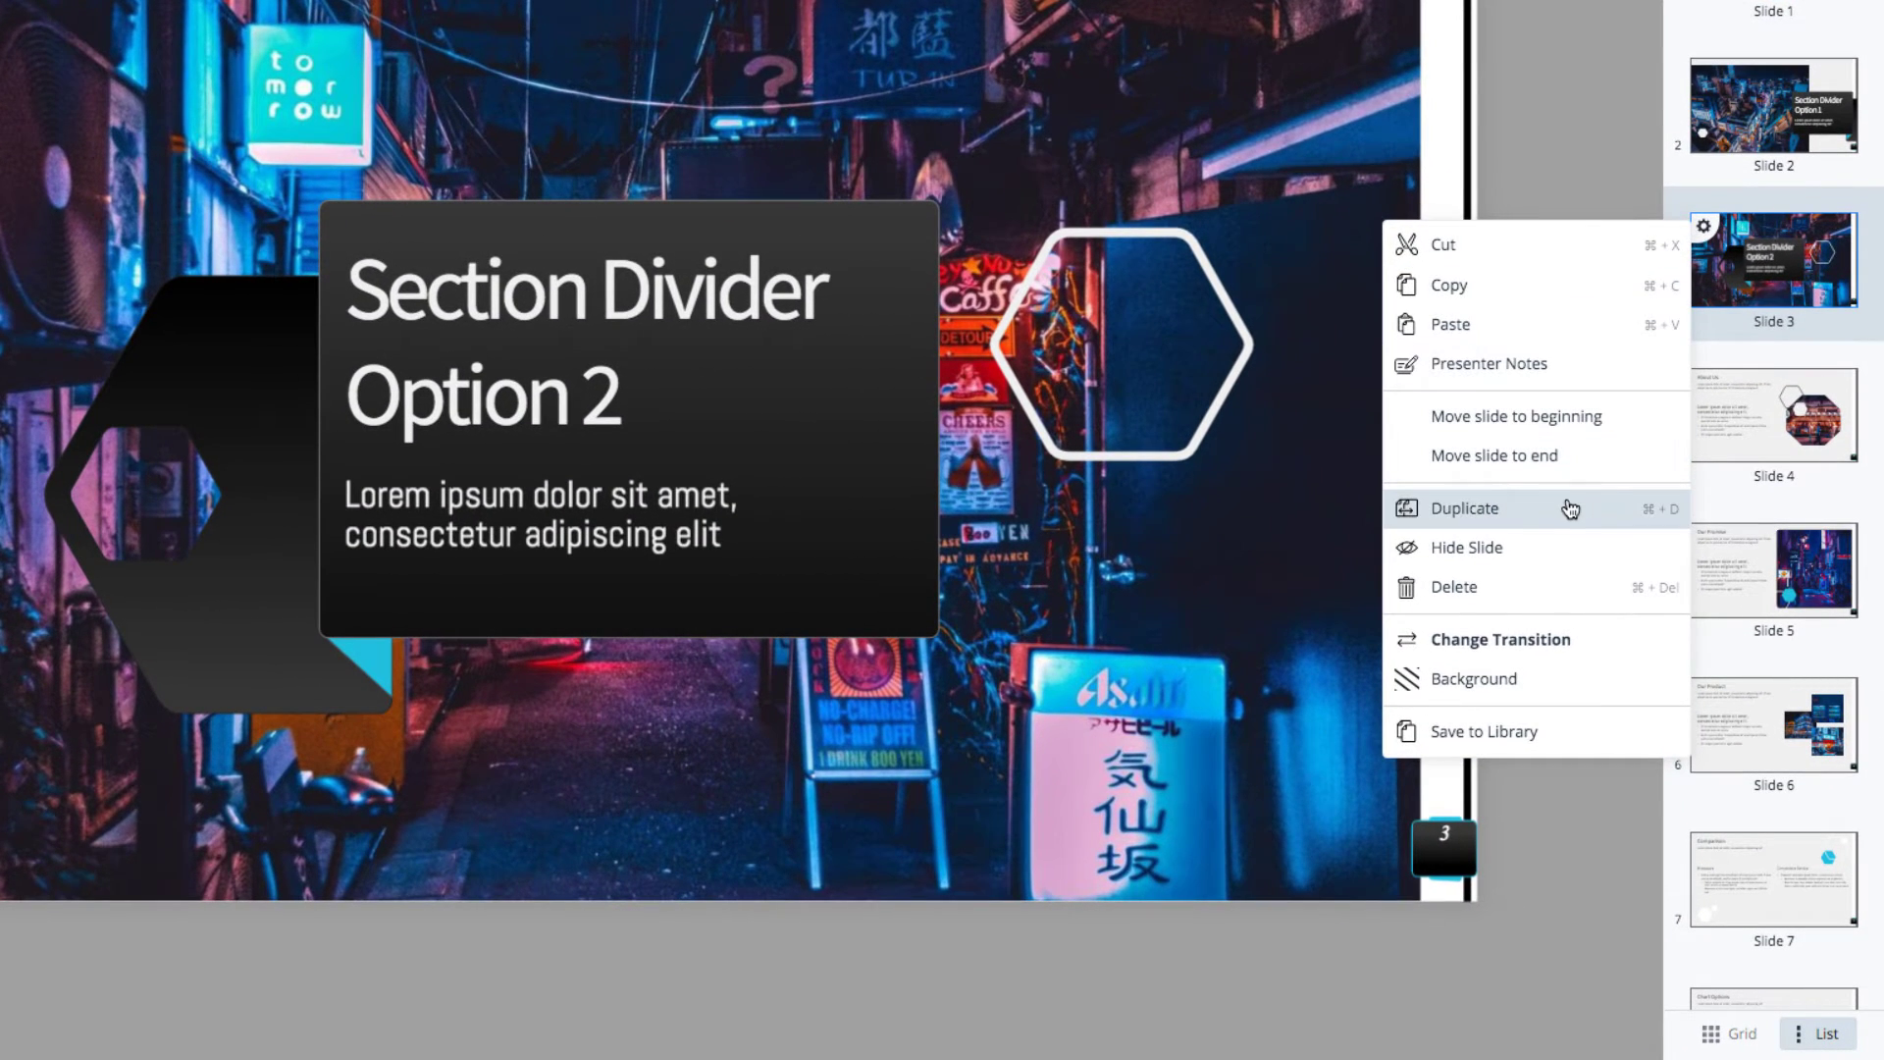
pyautogui.click(1571, 508)
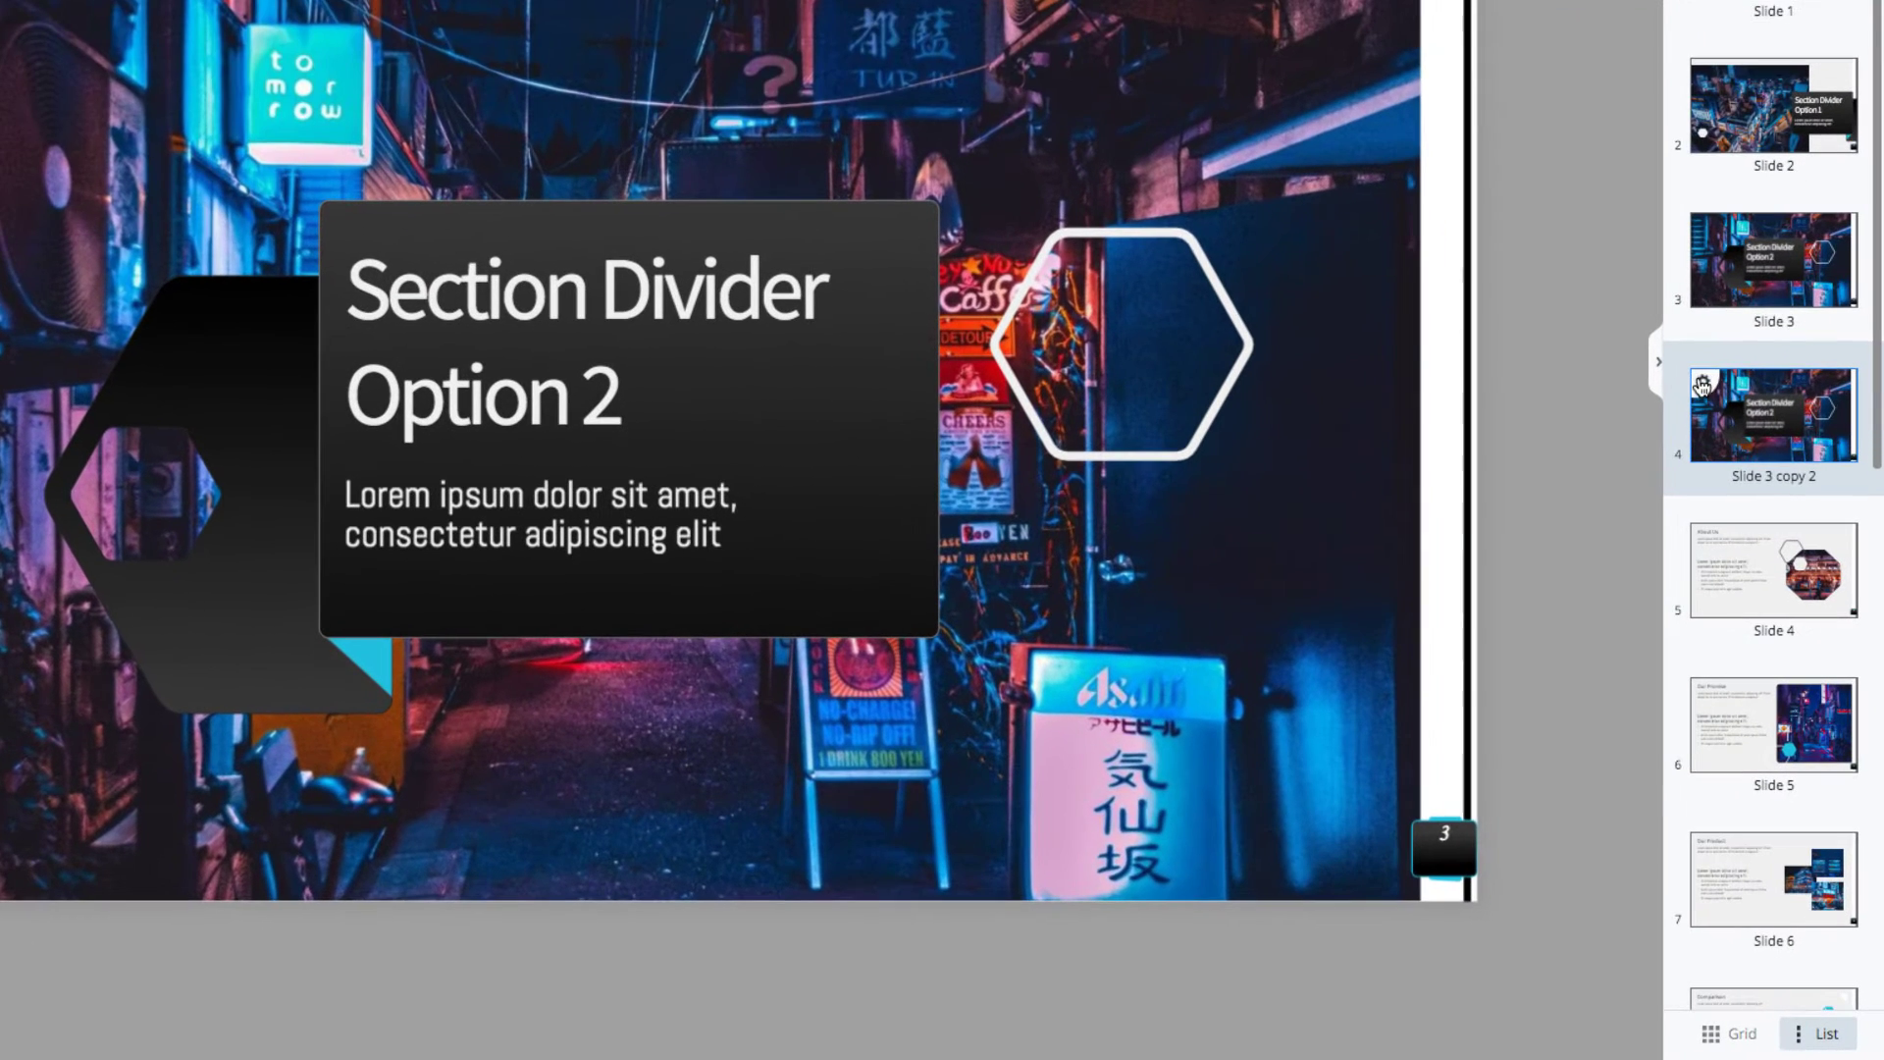
# Apply the Enter from Side transition to every slide in the presentation
pyautogui.rightClick(1703, 386)
pyautogui.click(1557, 795)
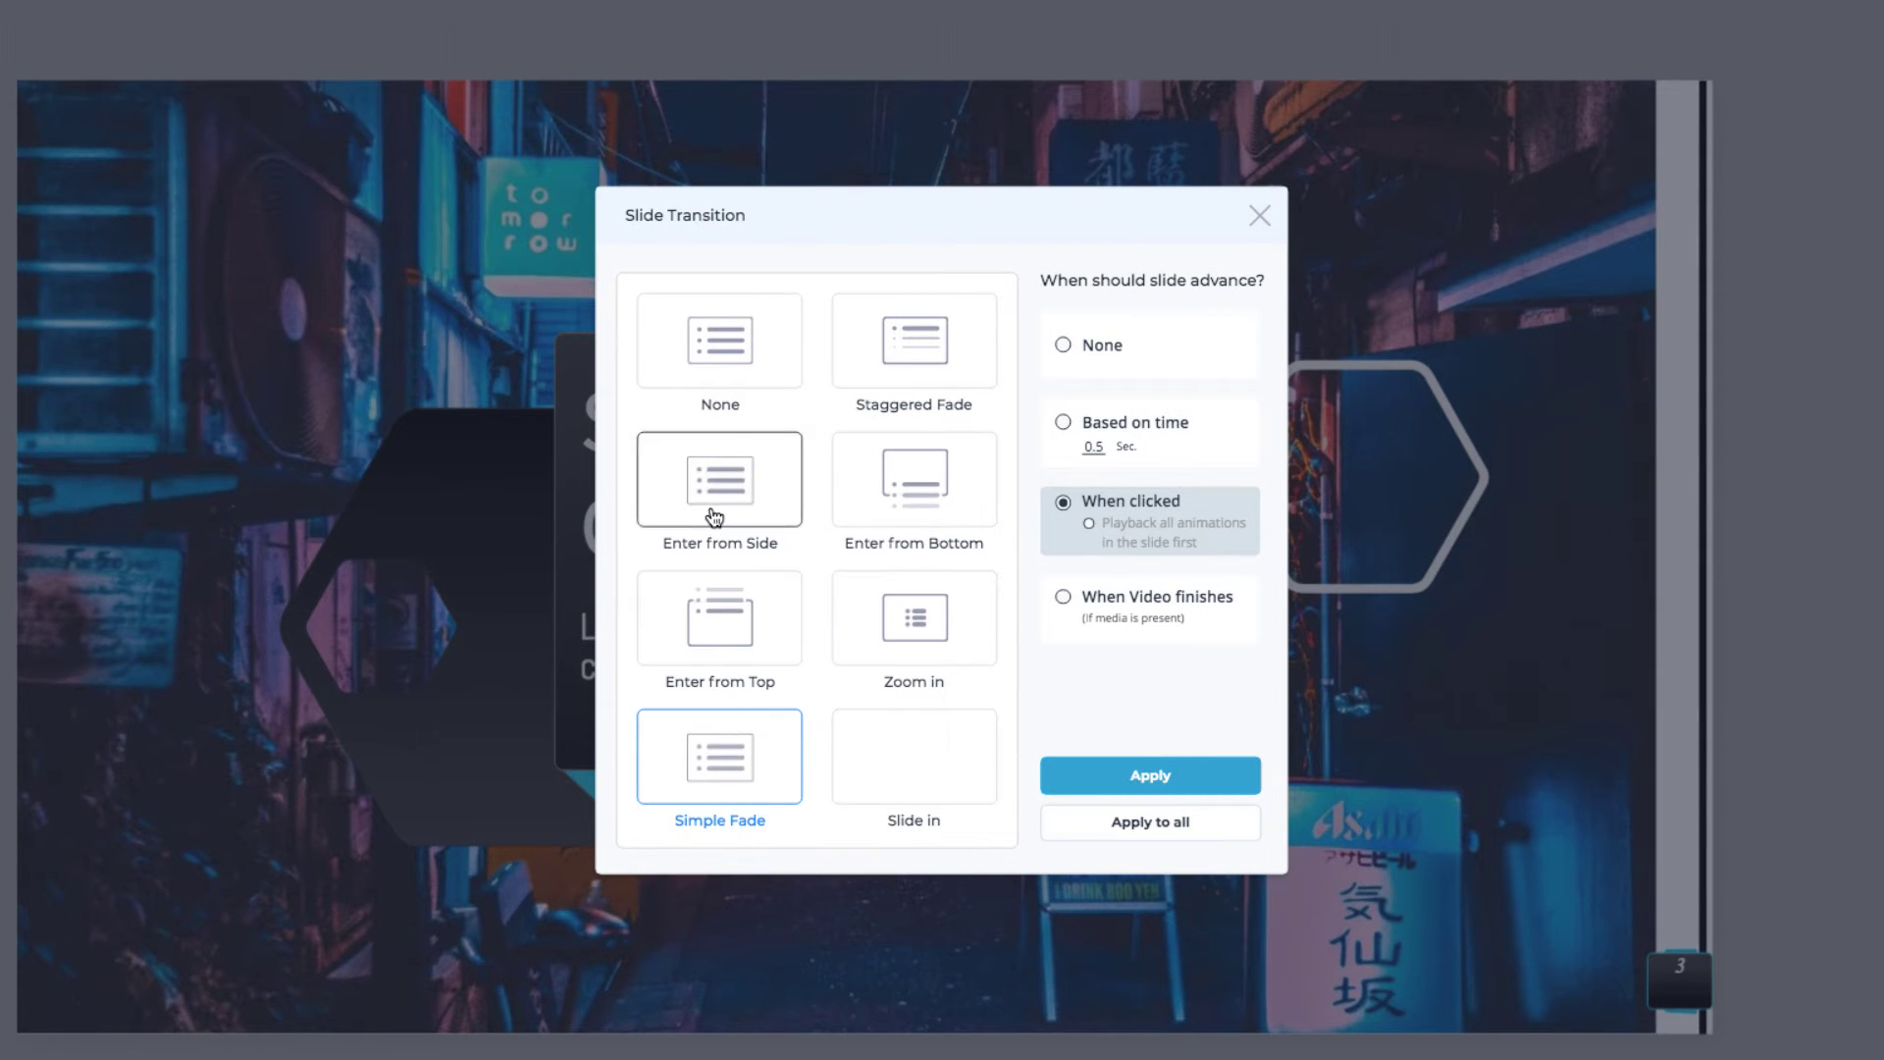
pyautogui.click(715, 513)
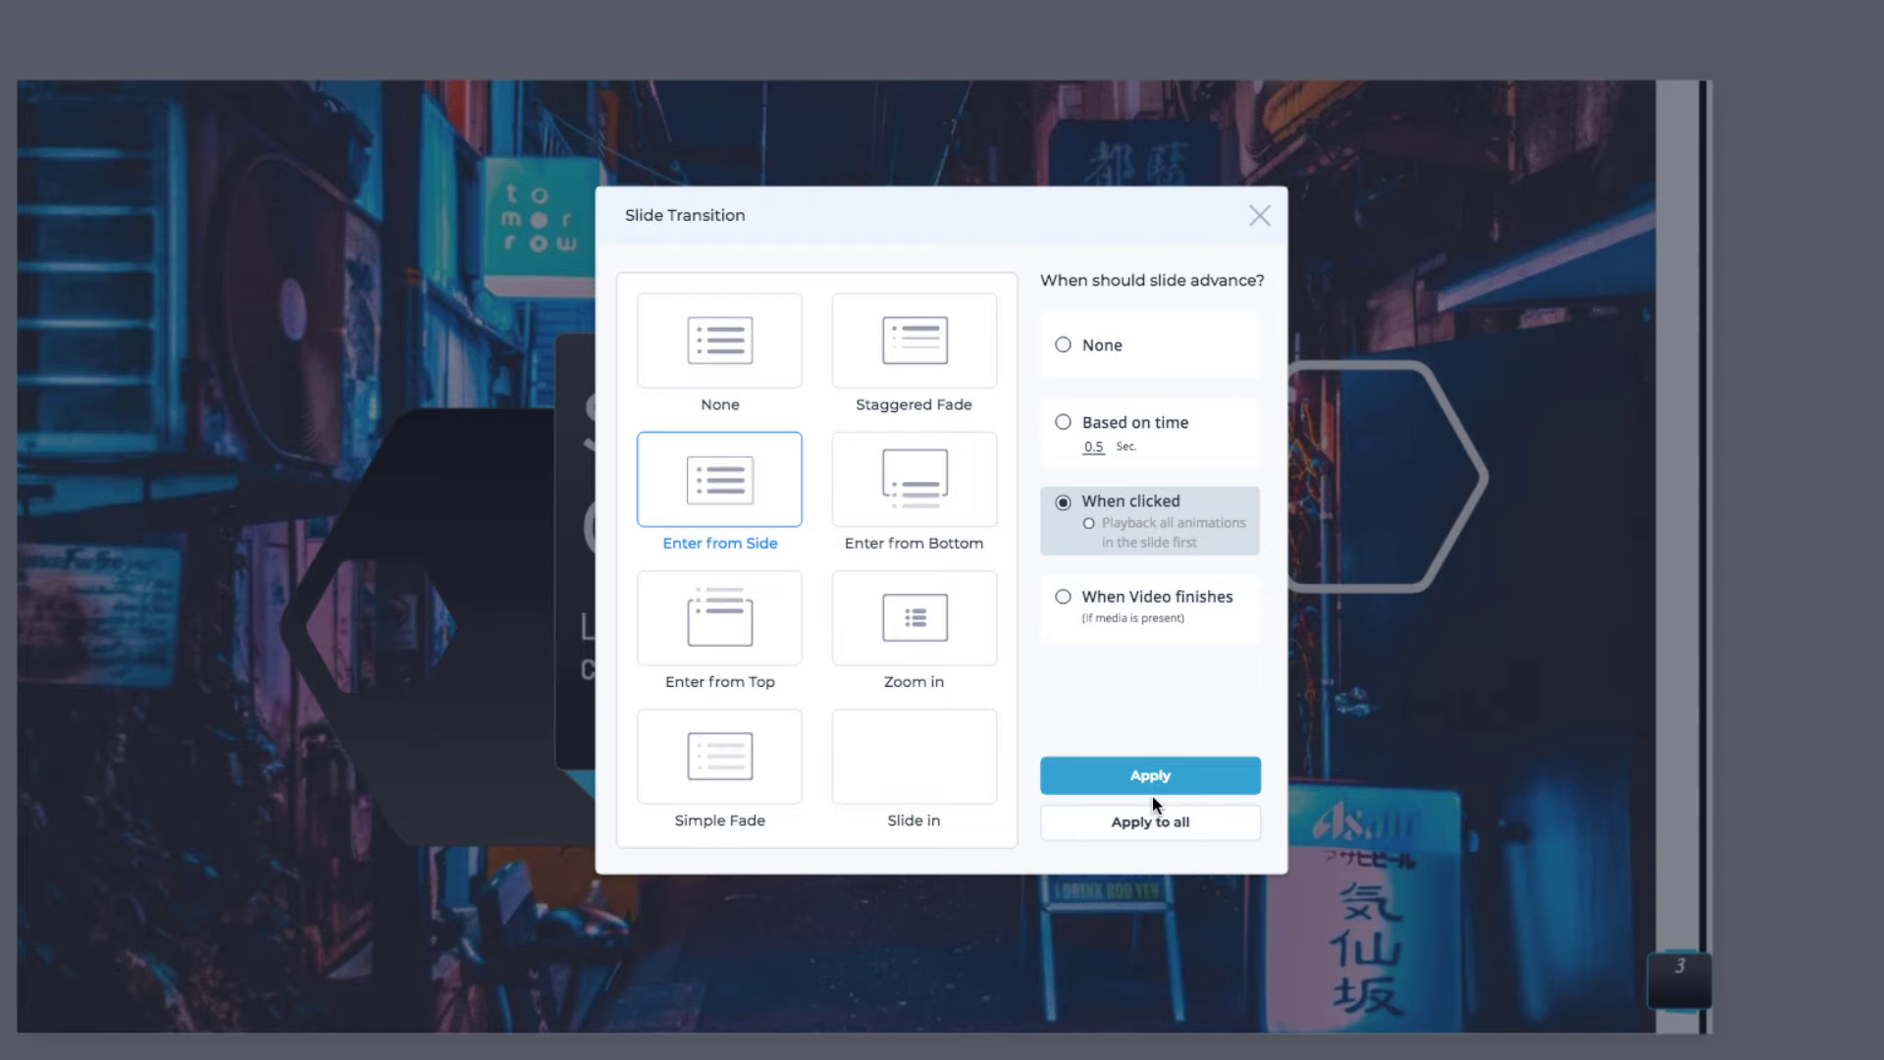
pyautogui.click(1174, 822)
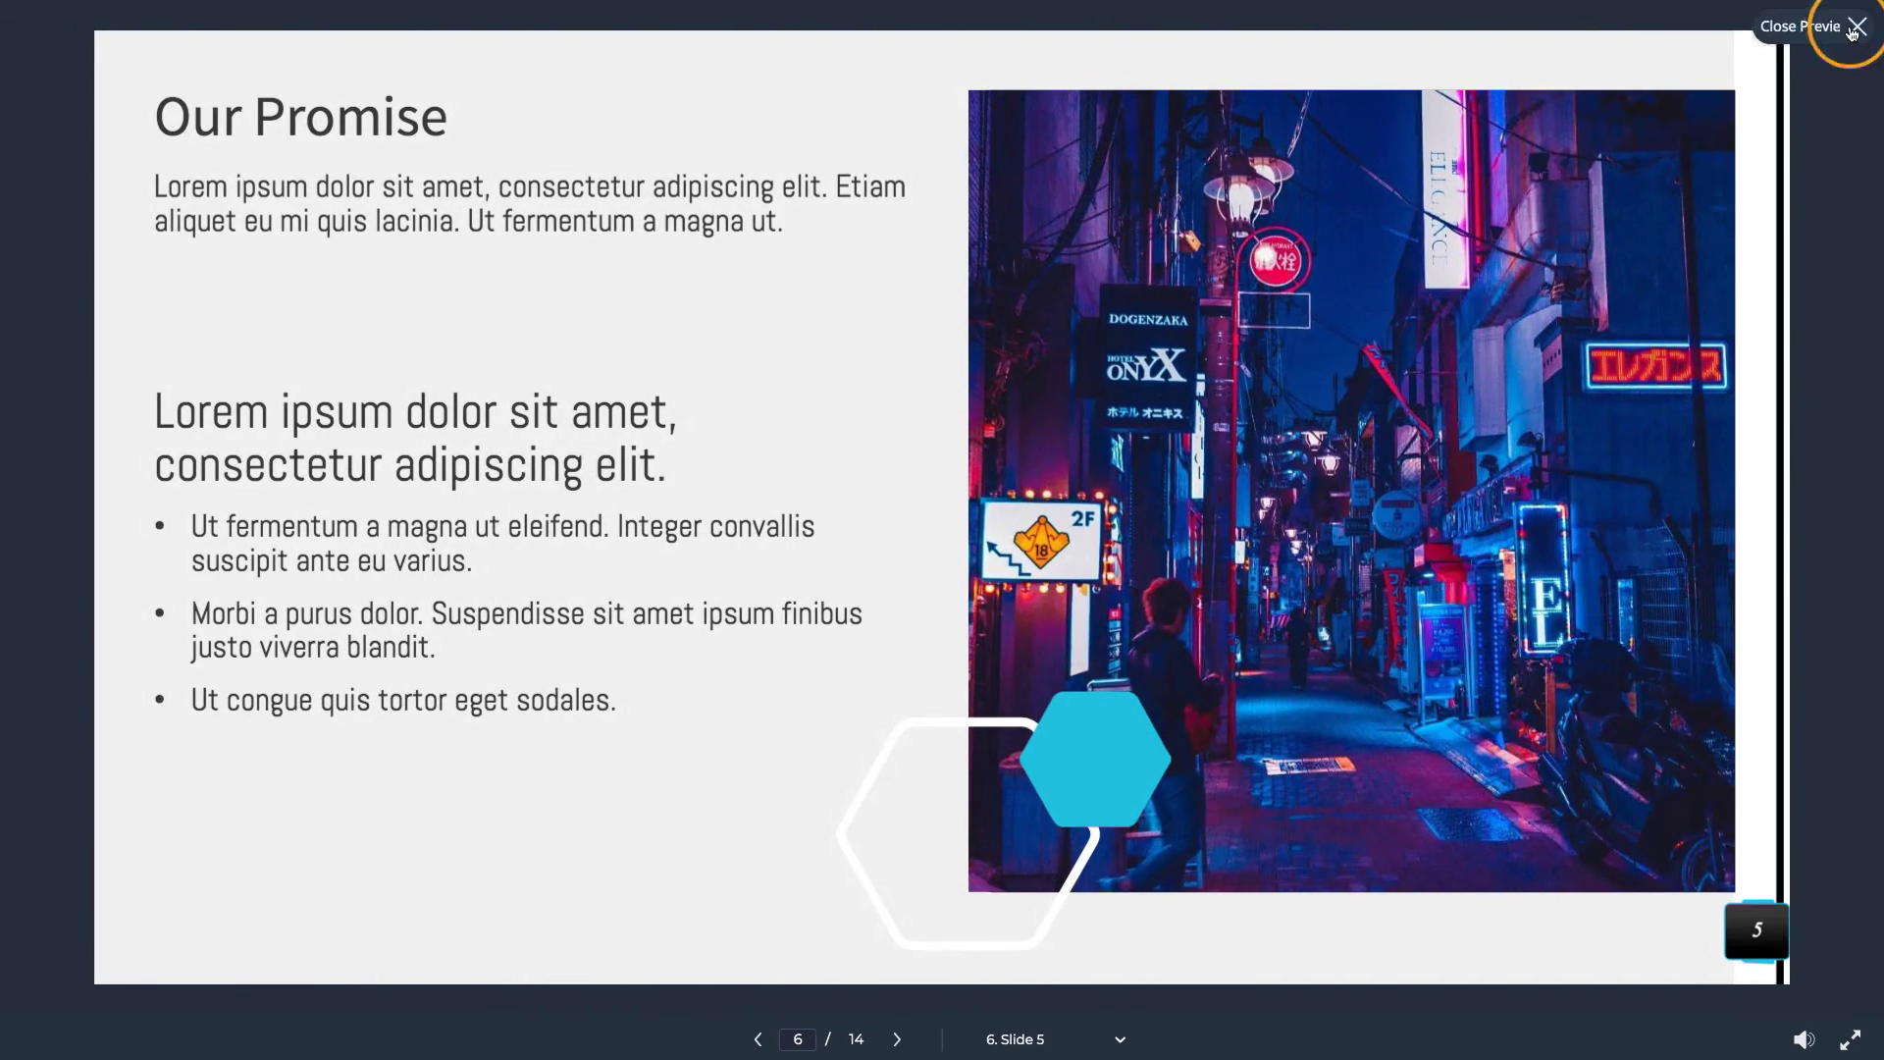
# Close the preview and save Slide 2 to the slide library under a name starting 'Impo'
pyautogui.click(1857, 28)
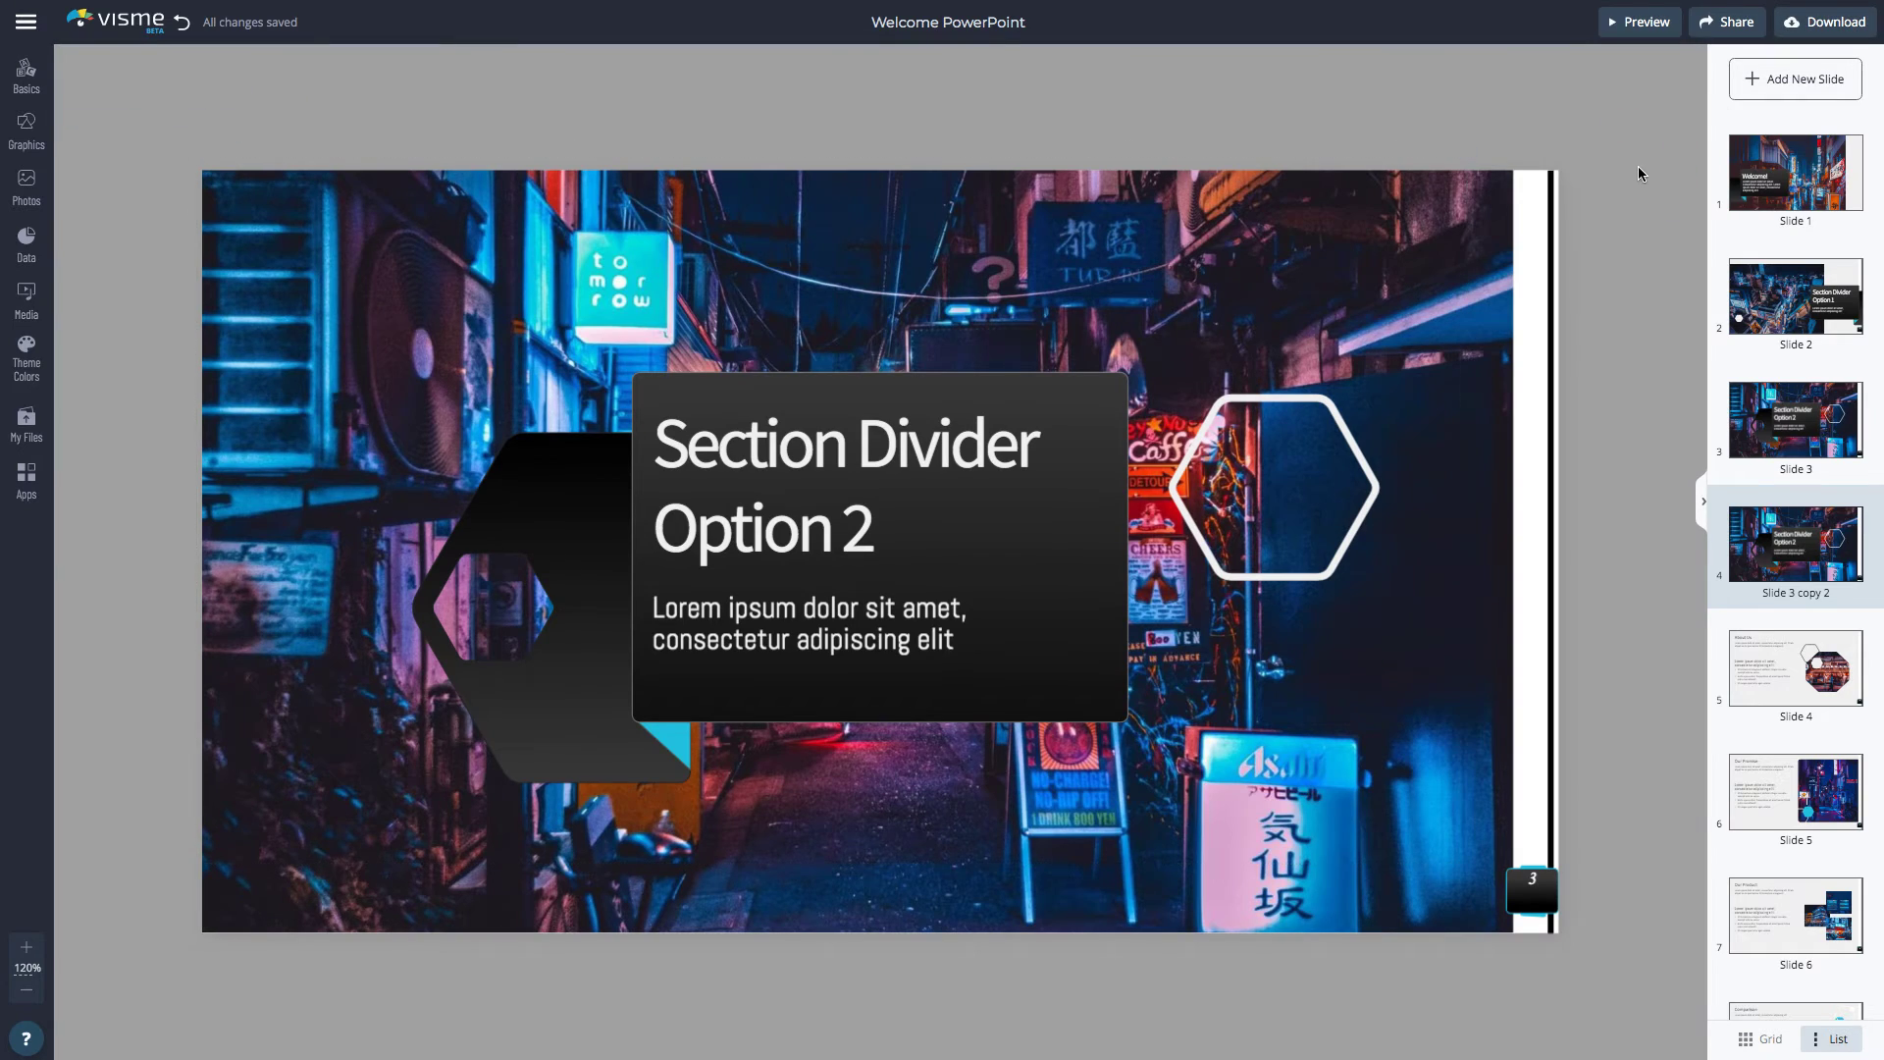
pyautogui.scroll(2, 1639, 167)
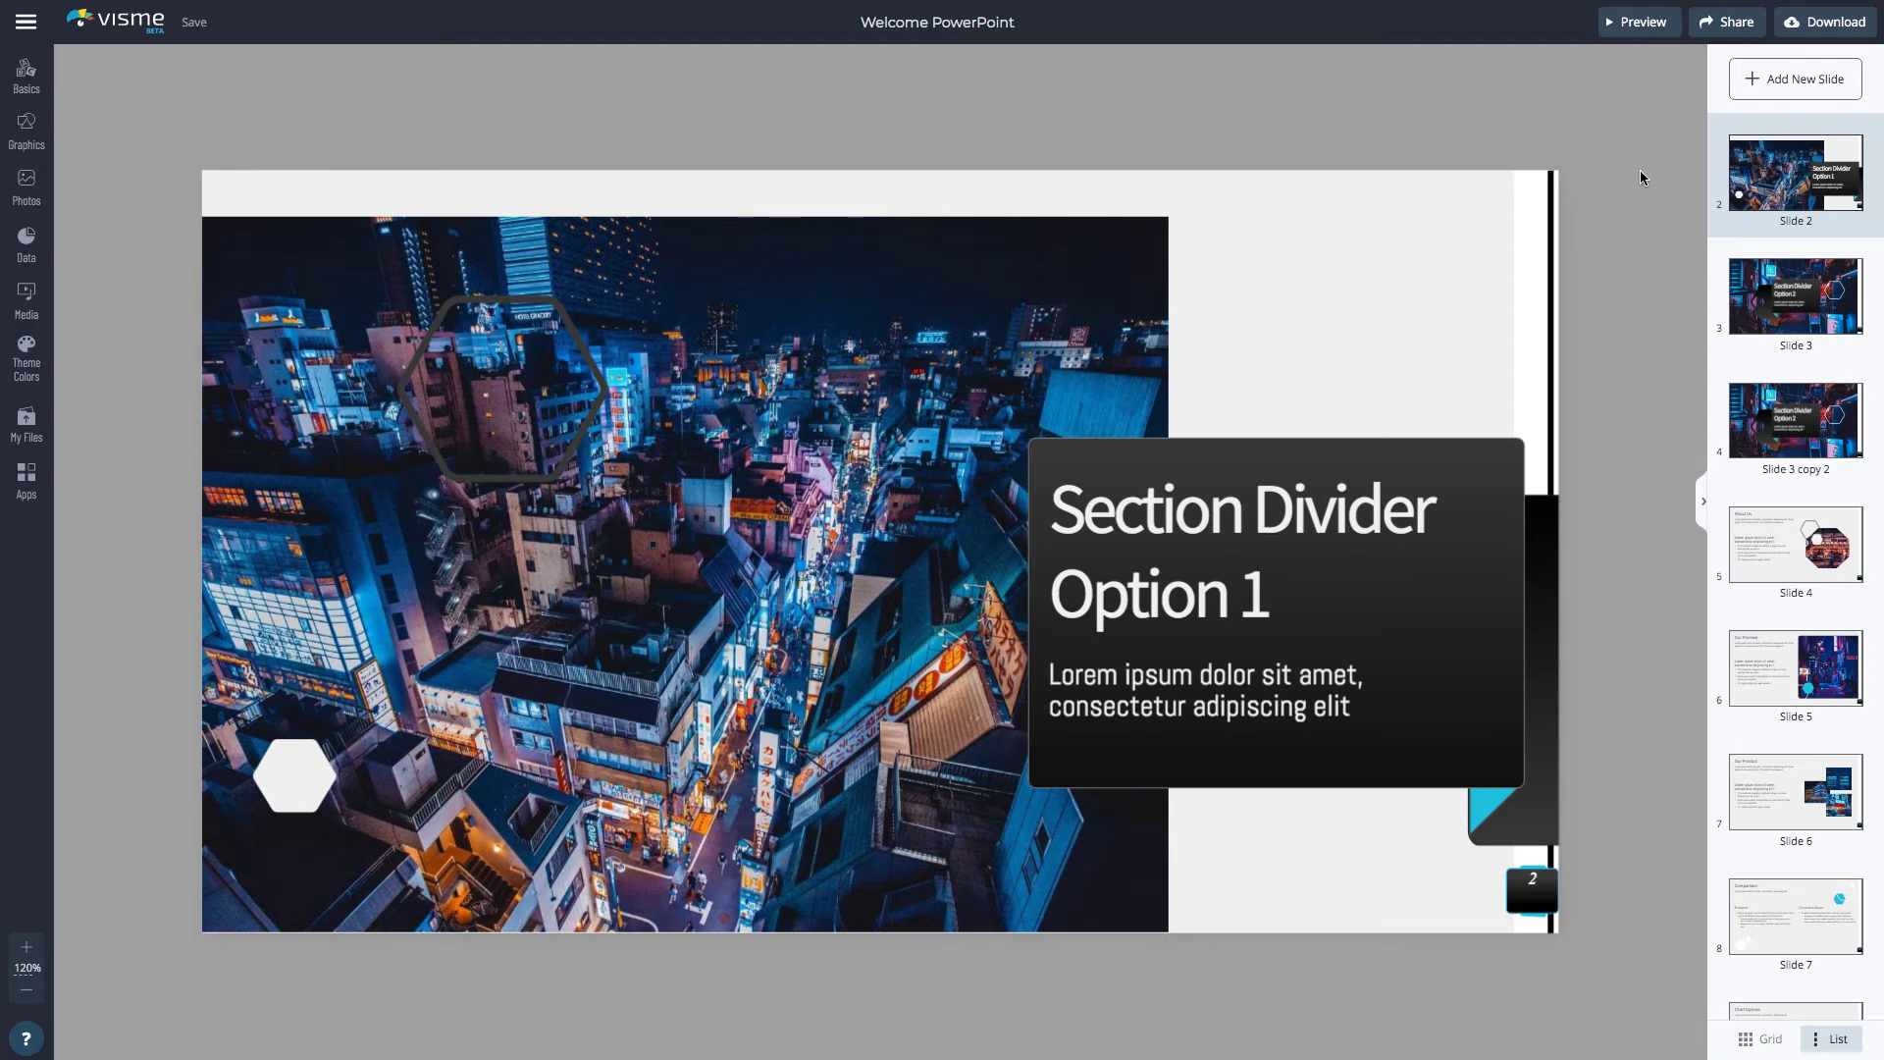
pyautogui.click(1740, 146)
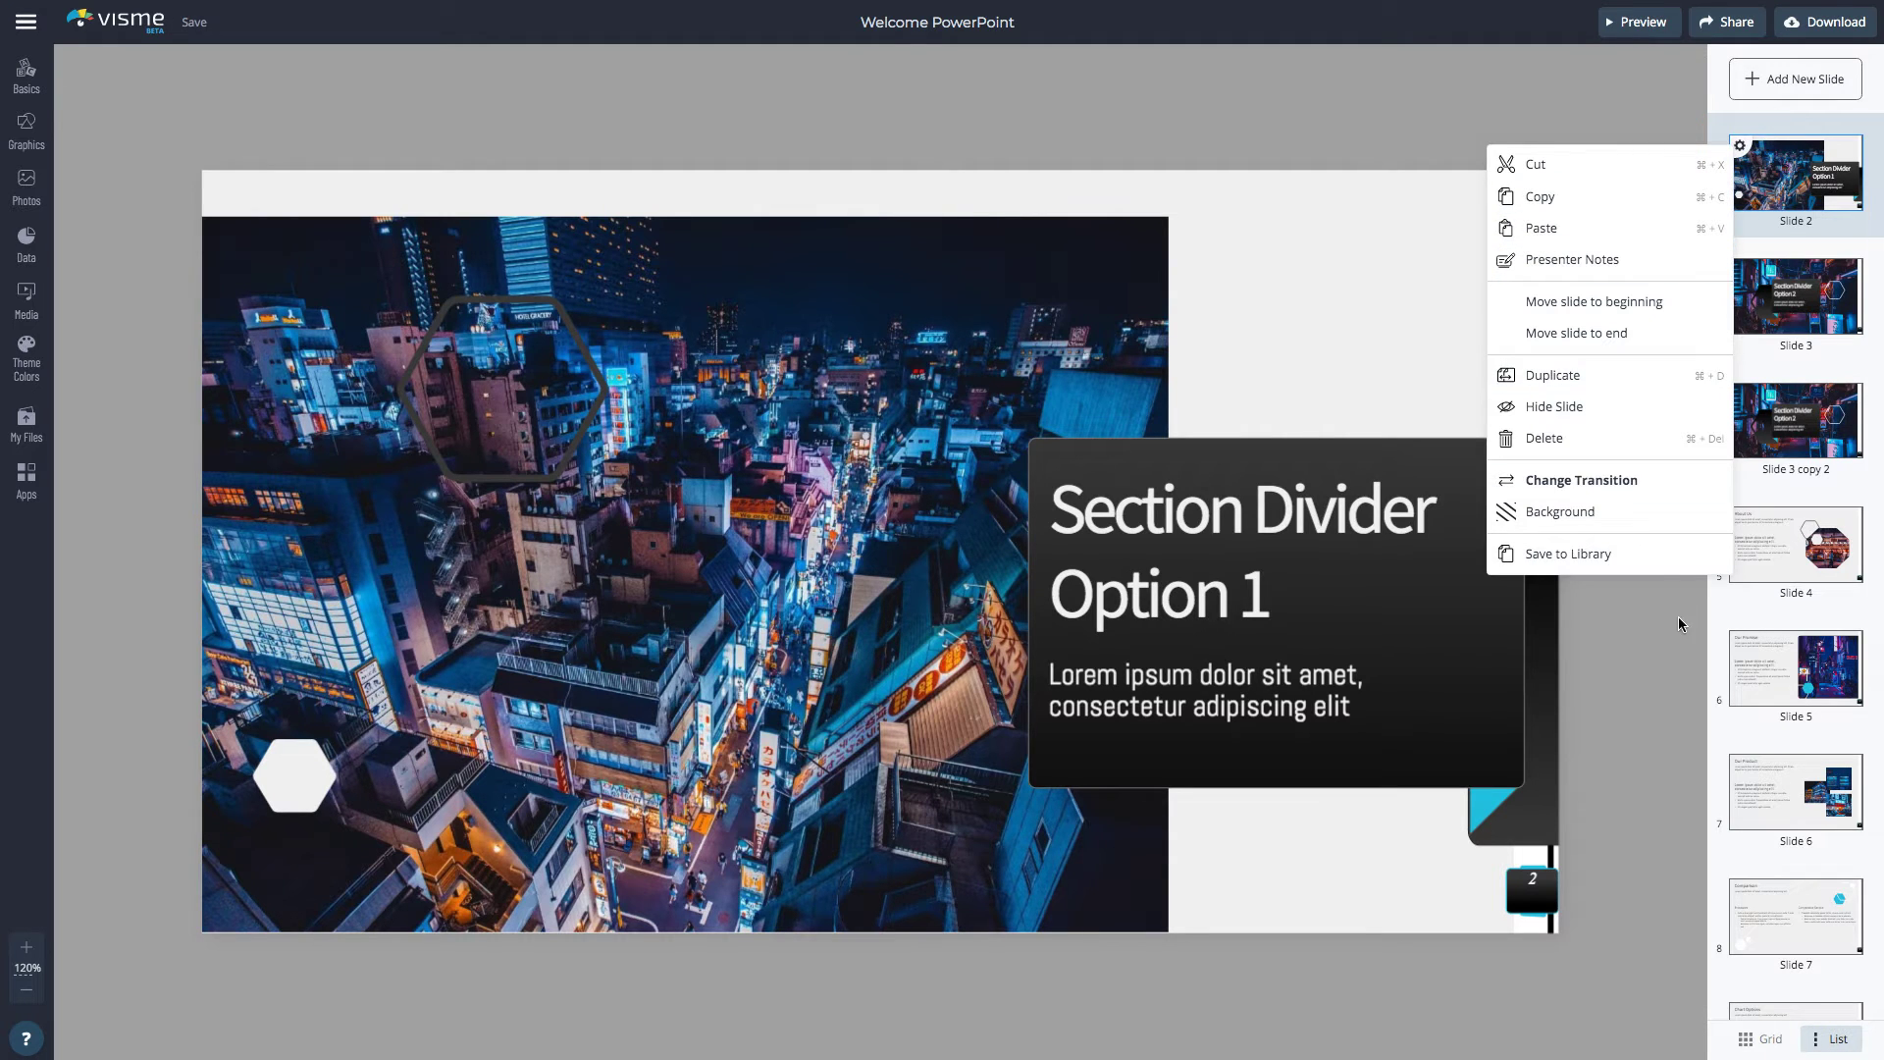
pyautogui.click(1652, 555)
pyautogui.tripleClick(804, 536)
pyautogui.write('Imported from PPTX')
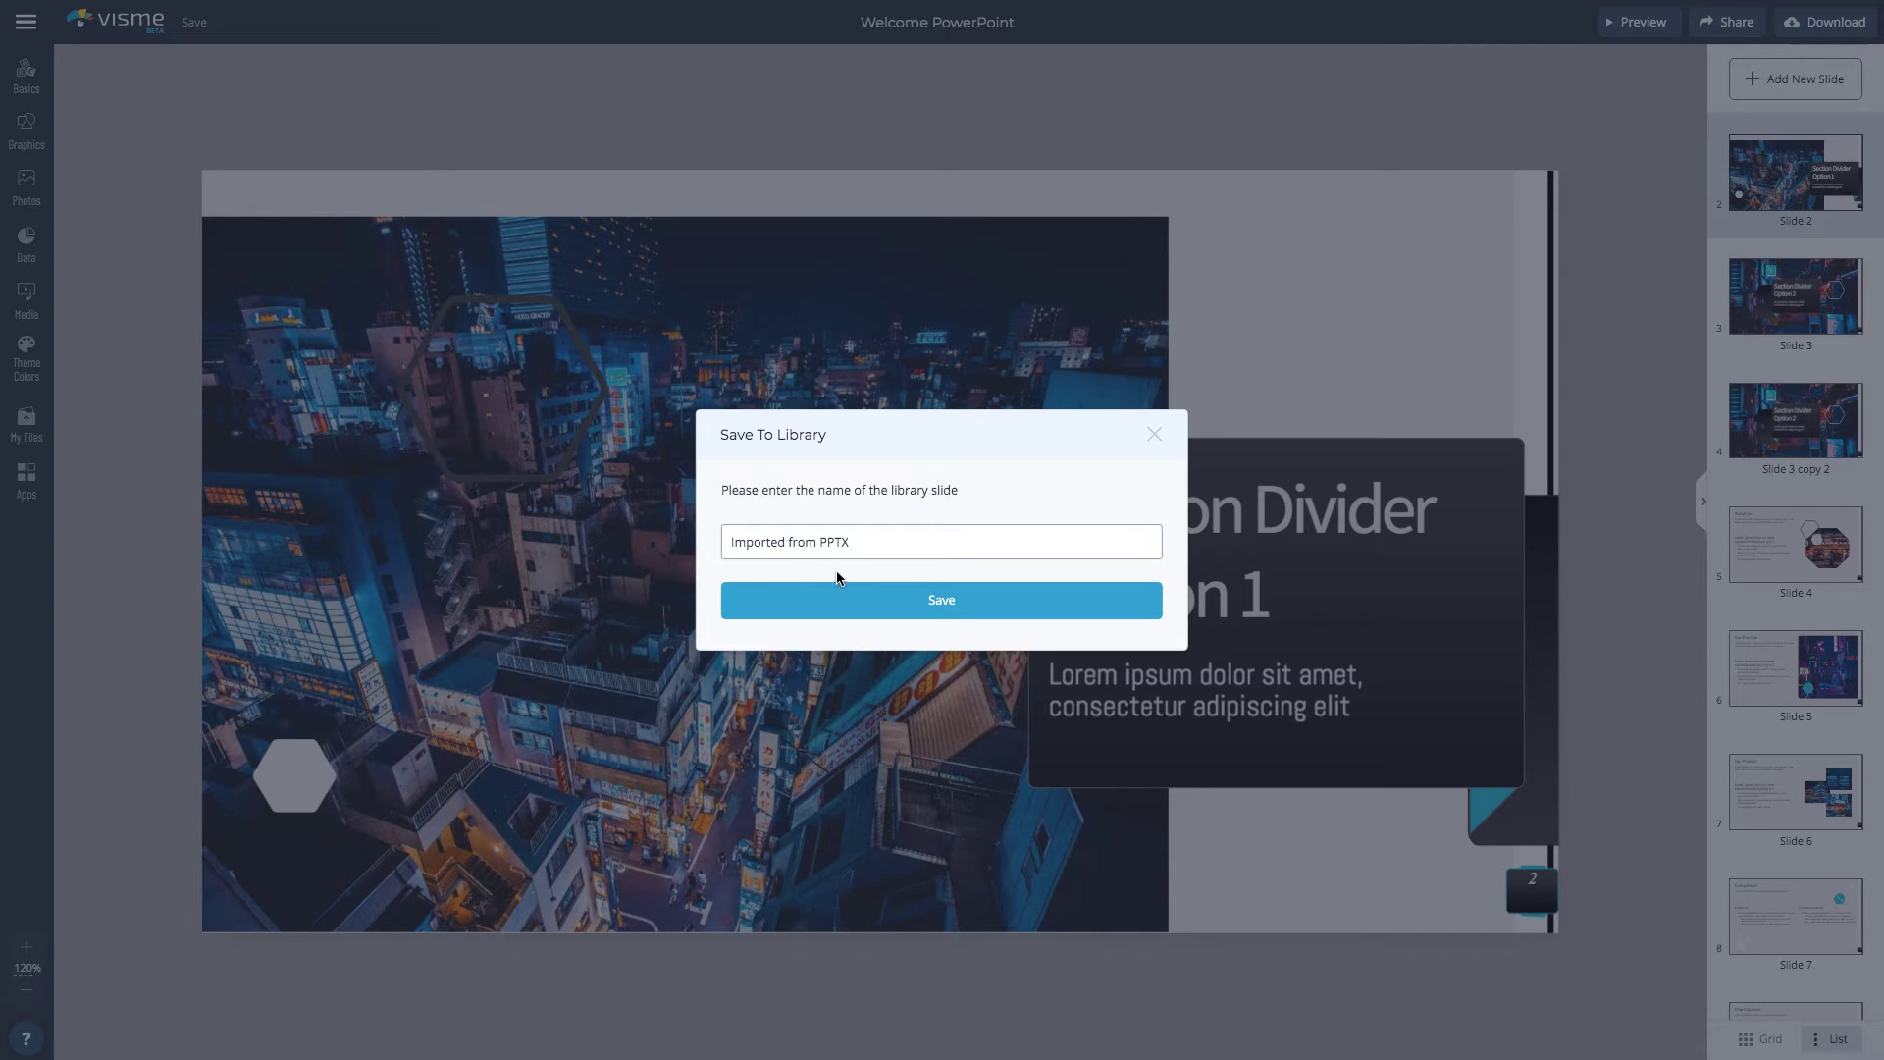
pyautogui.click(841, 592)
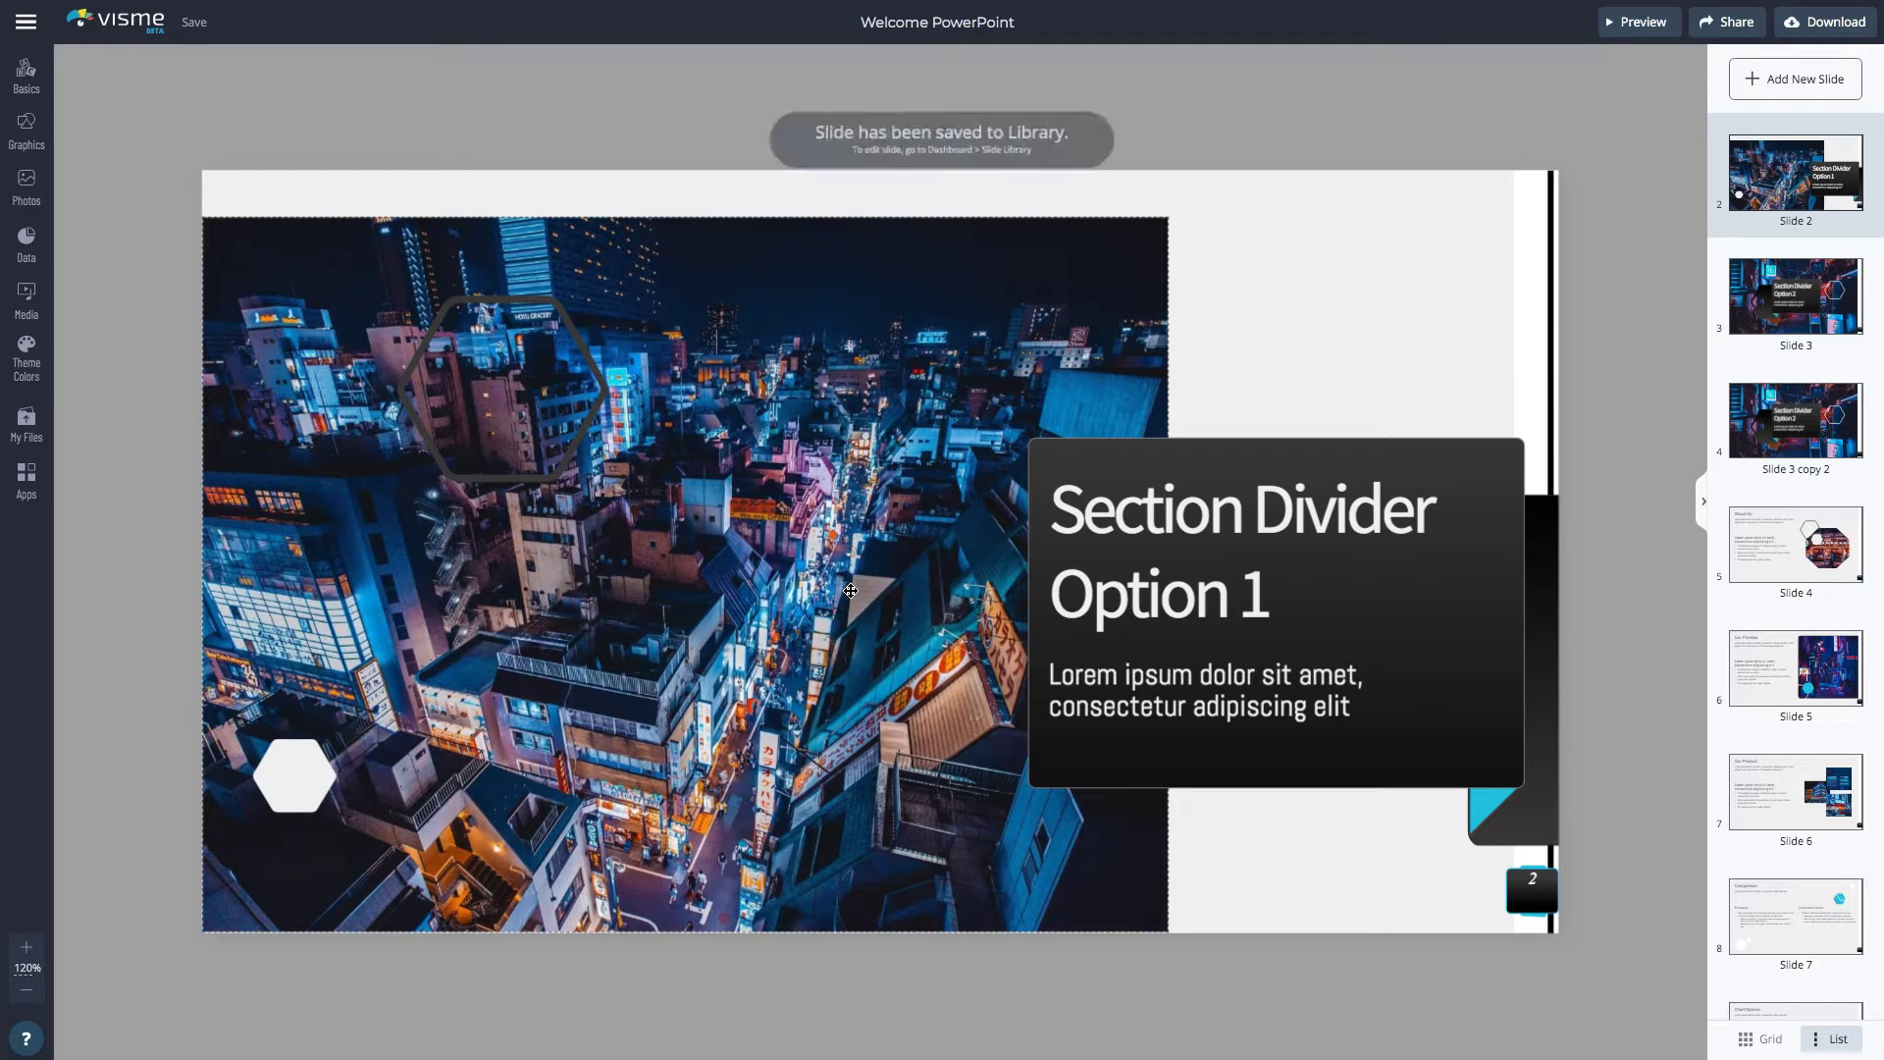
# Insert the saved Imported from PPTX slide, then choose Publish and Get my Link
pyautogui.click(1748, 79)
pyautogui.moveTo(191, 462)
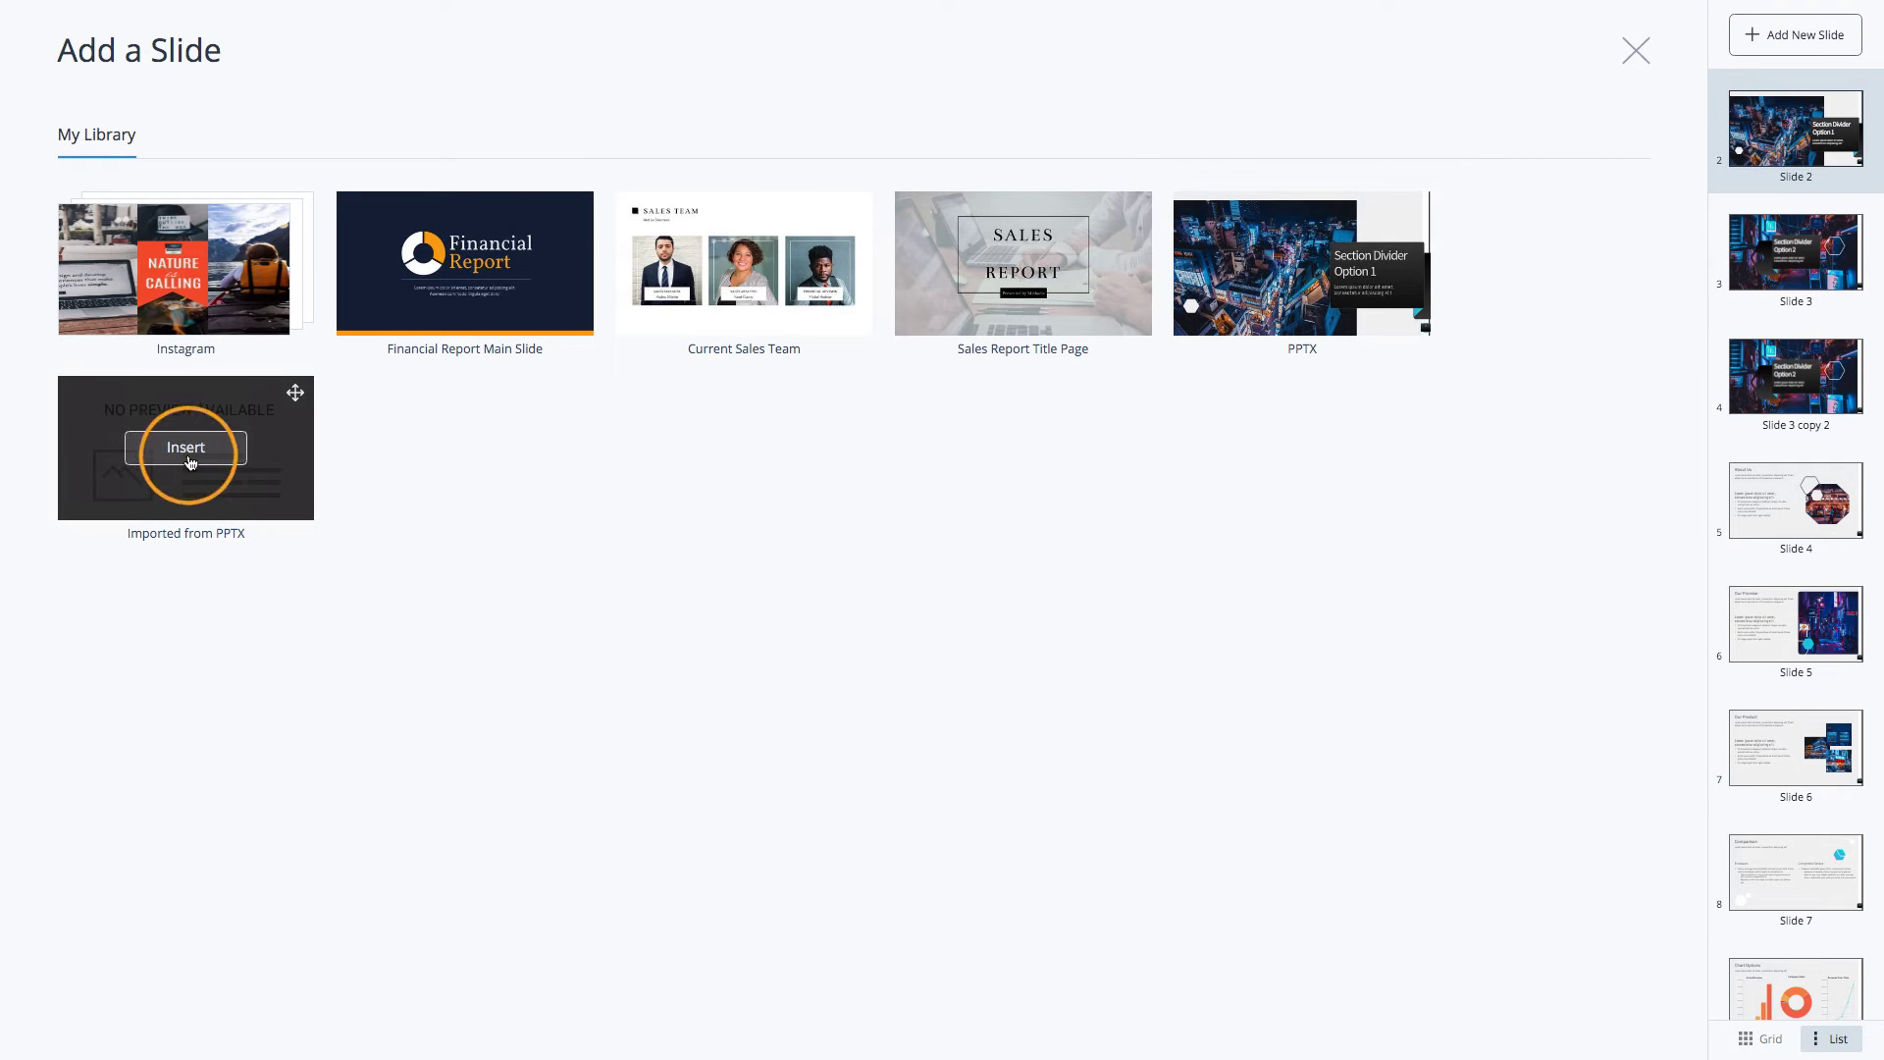
pyautogui.click(1636, 49)
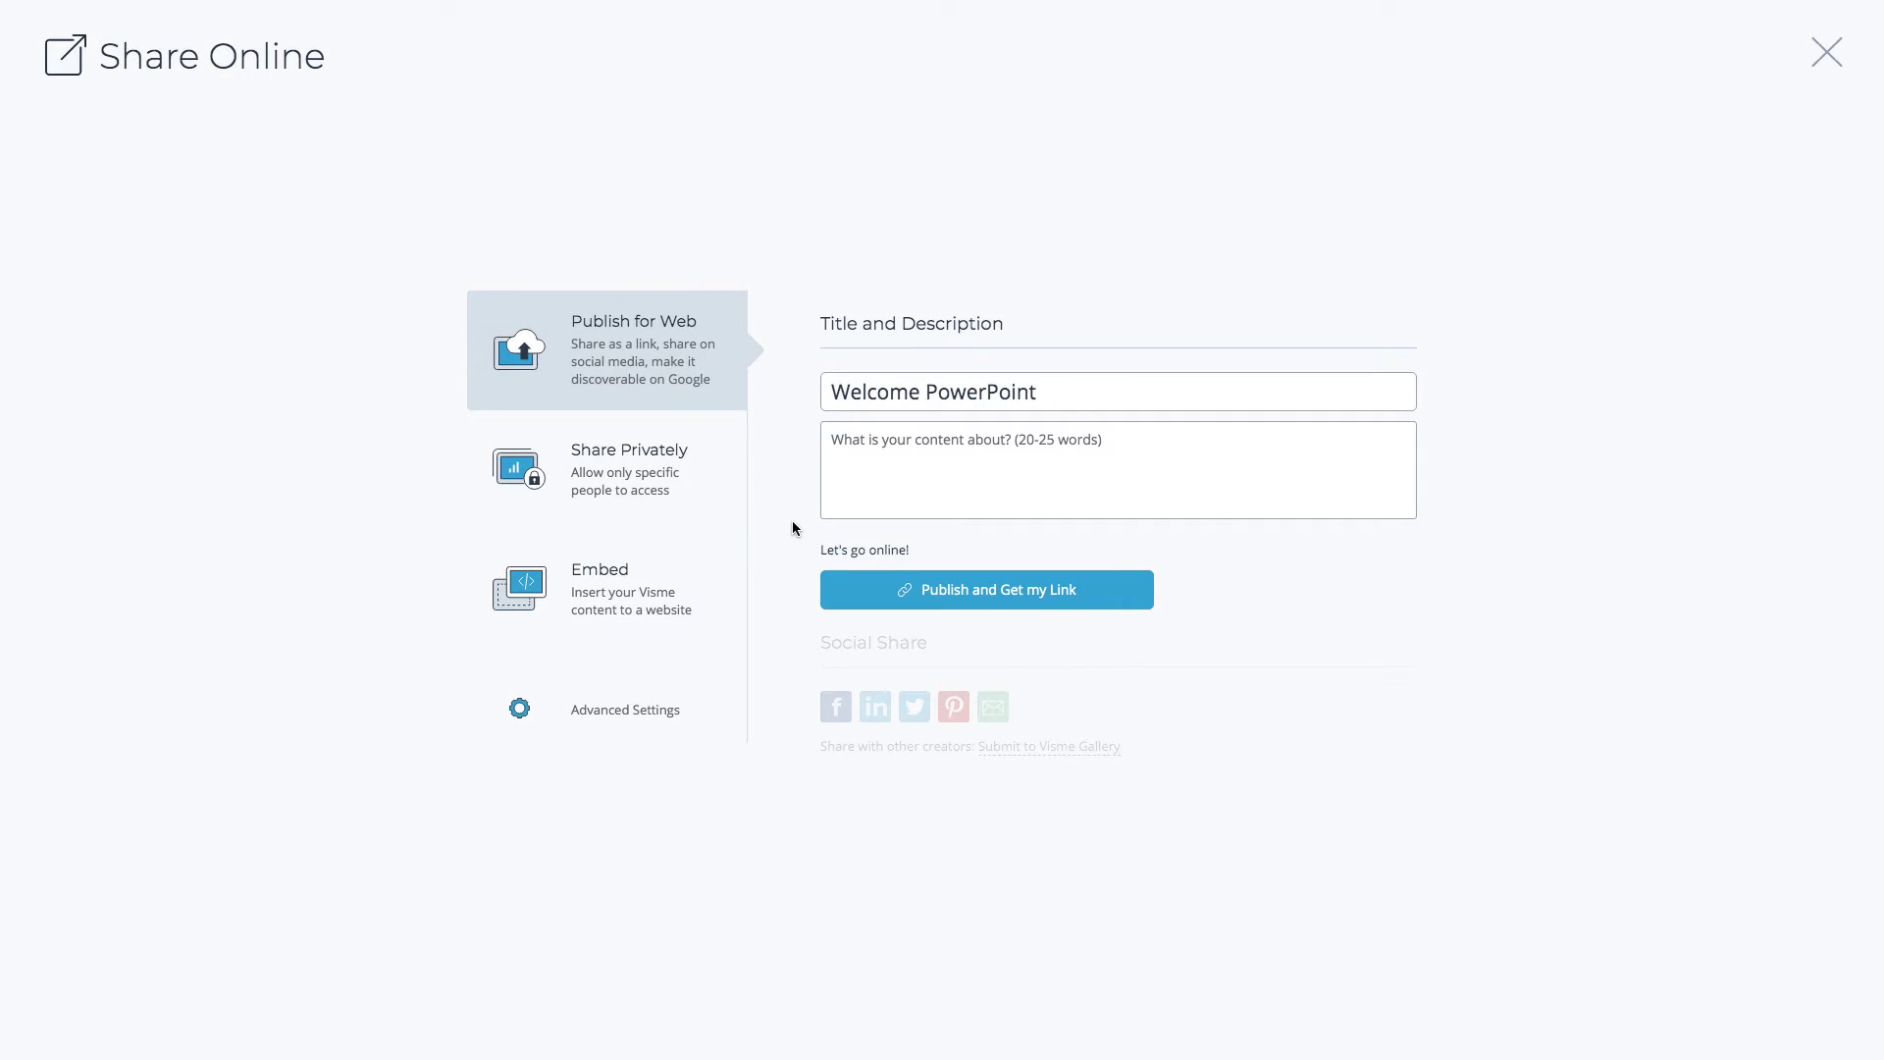
pyautogui.click(998, 589)
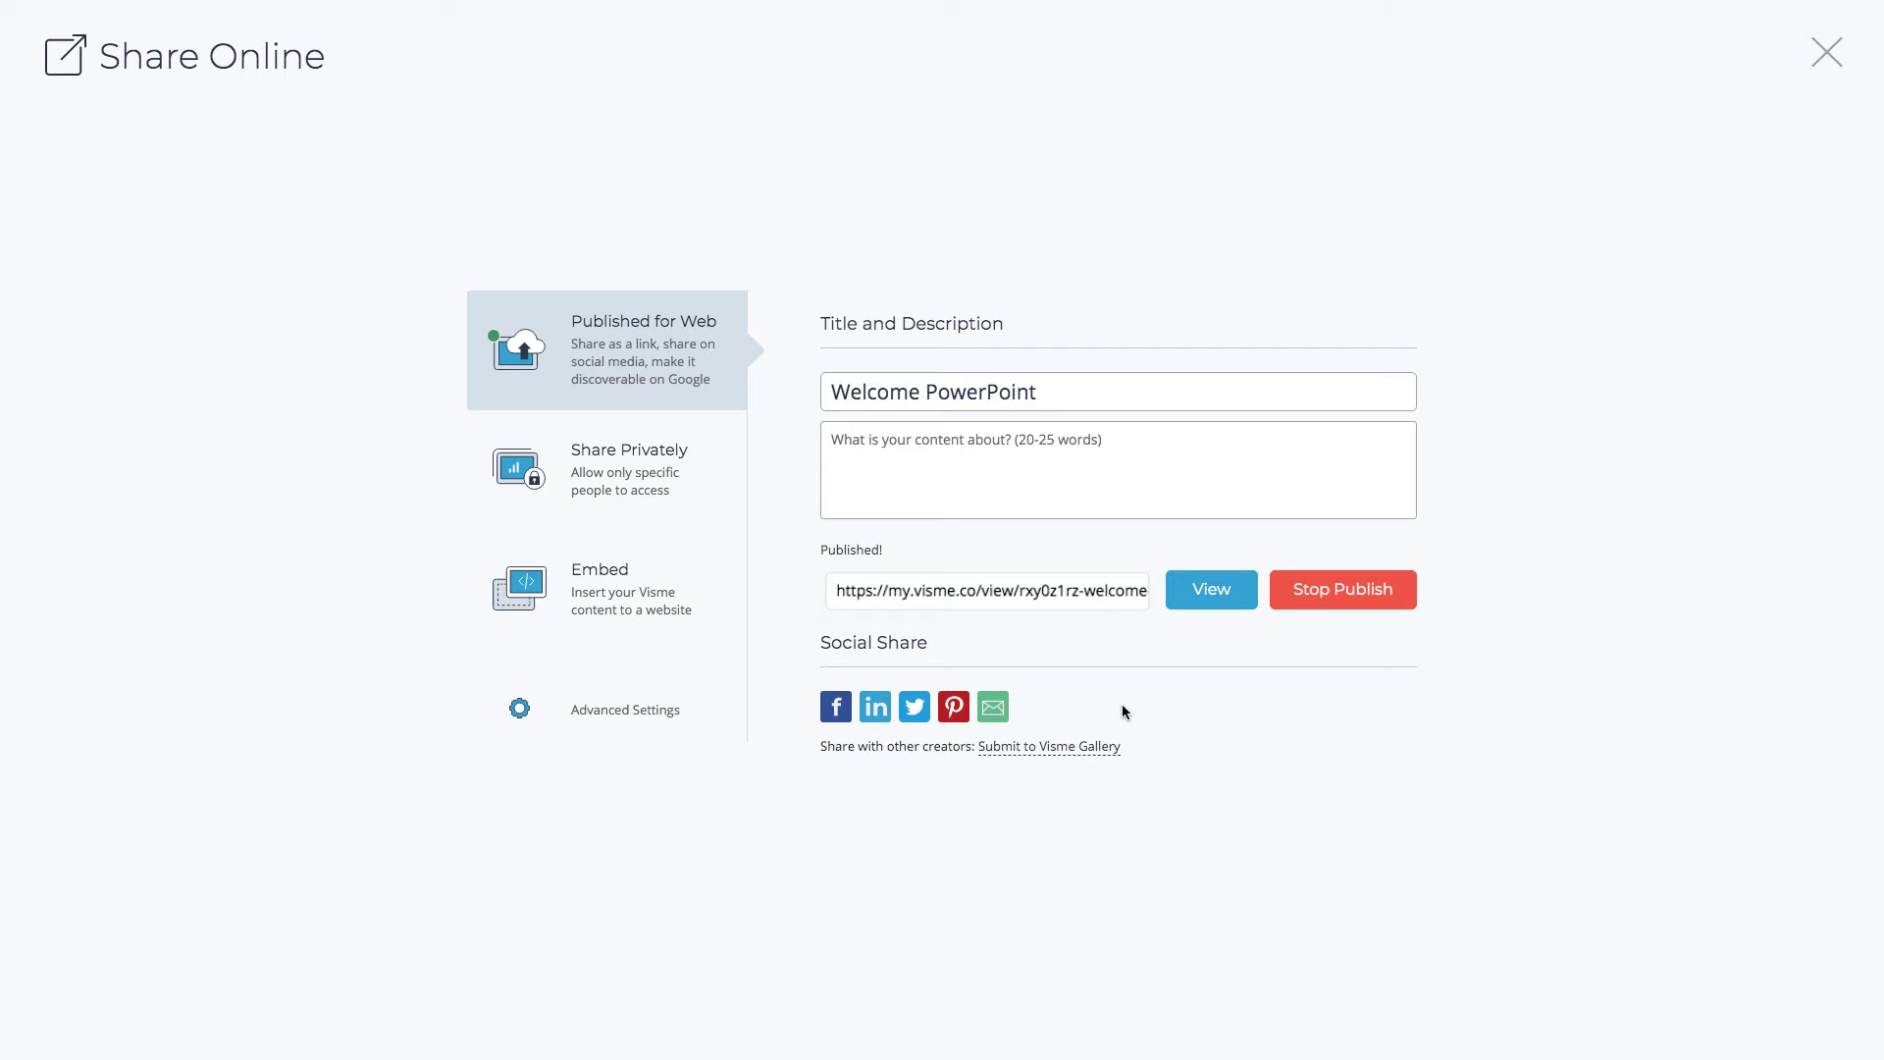
# Switch the published presentation's sharing to the Share Privately options
pyautogui.click(669, 482)
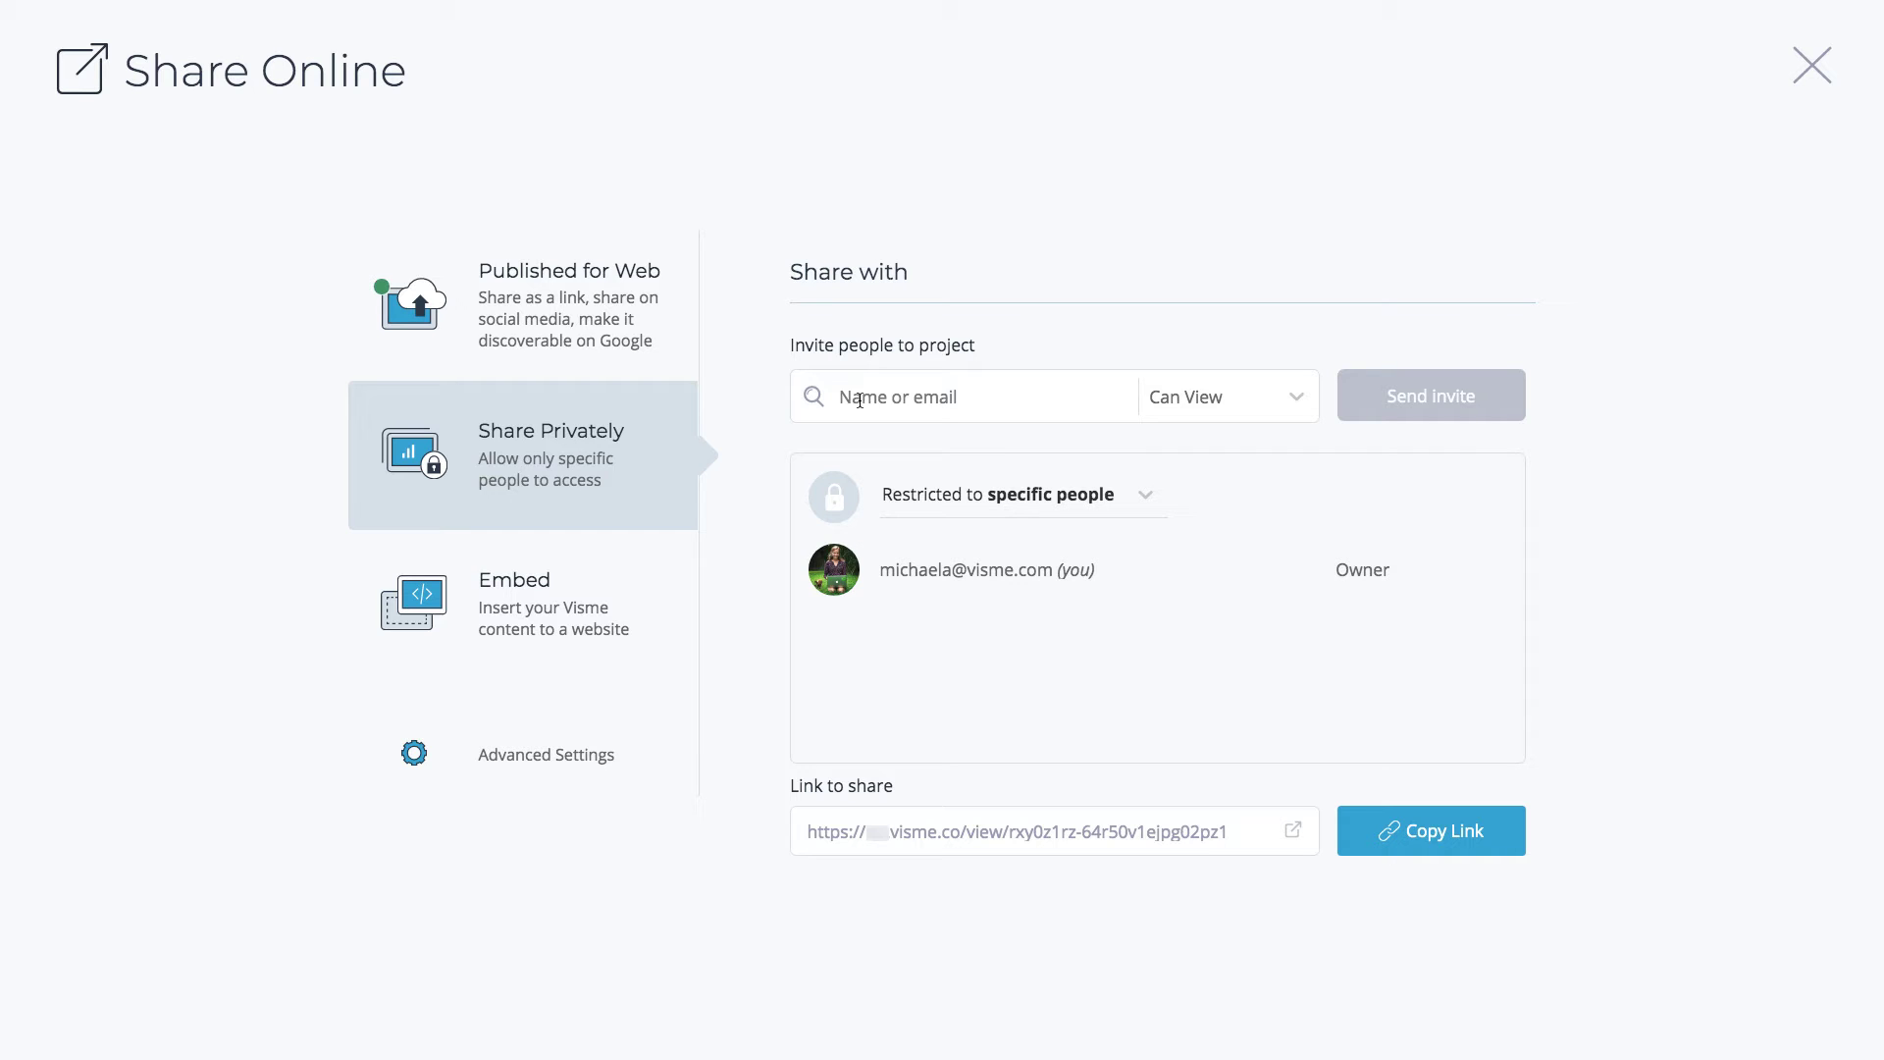
# Invite the collaborator's email with Can View access after edit access is refused, then check general access
pyautogui.click(859, 401)
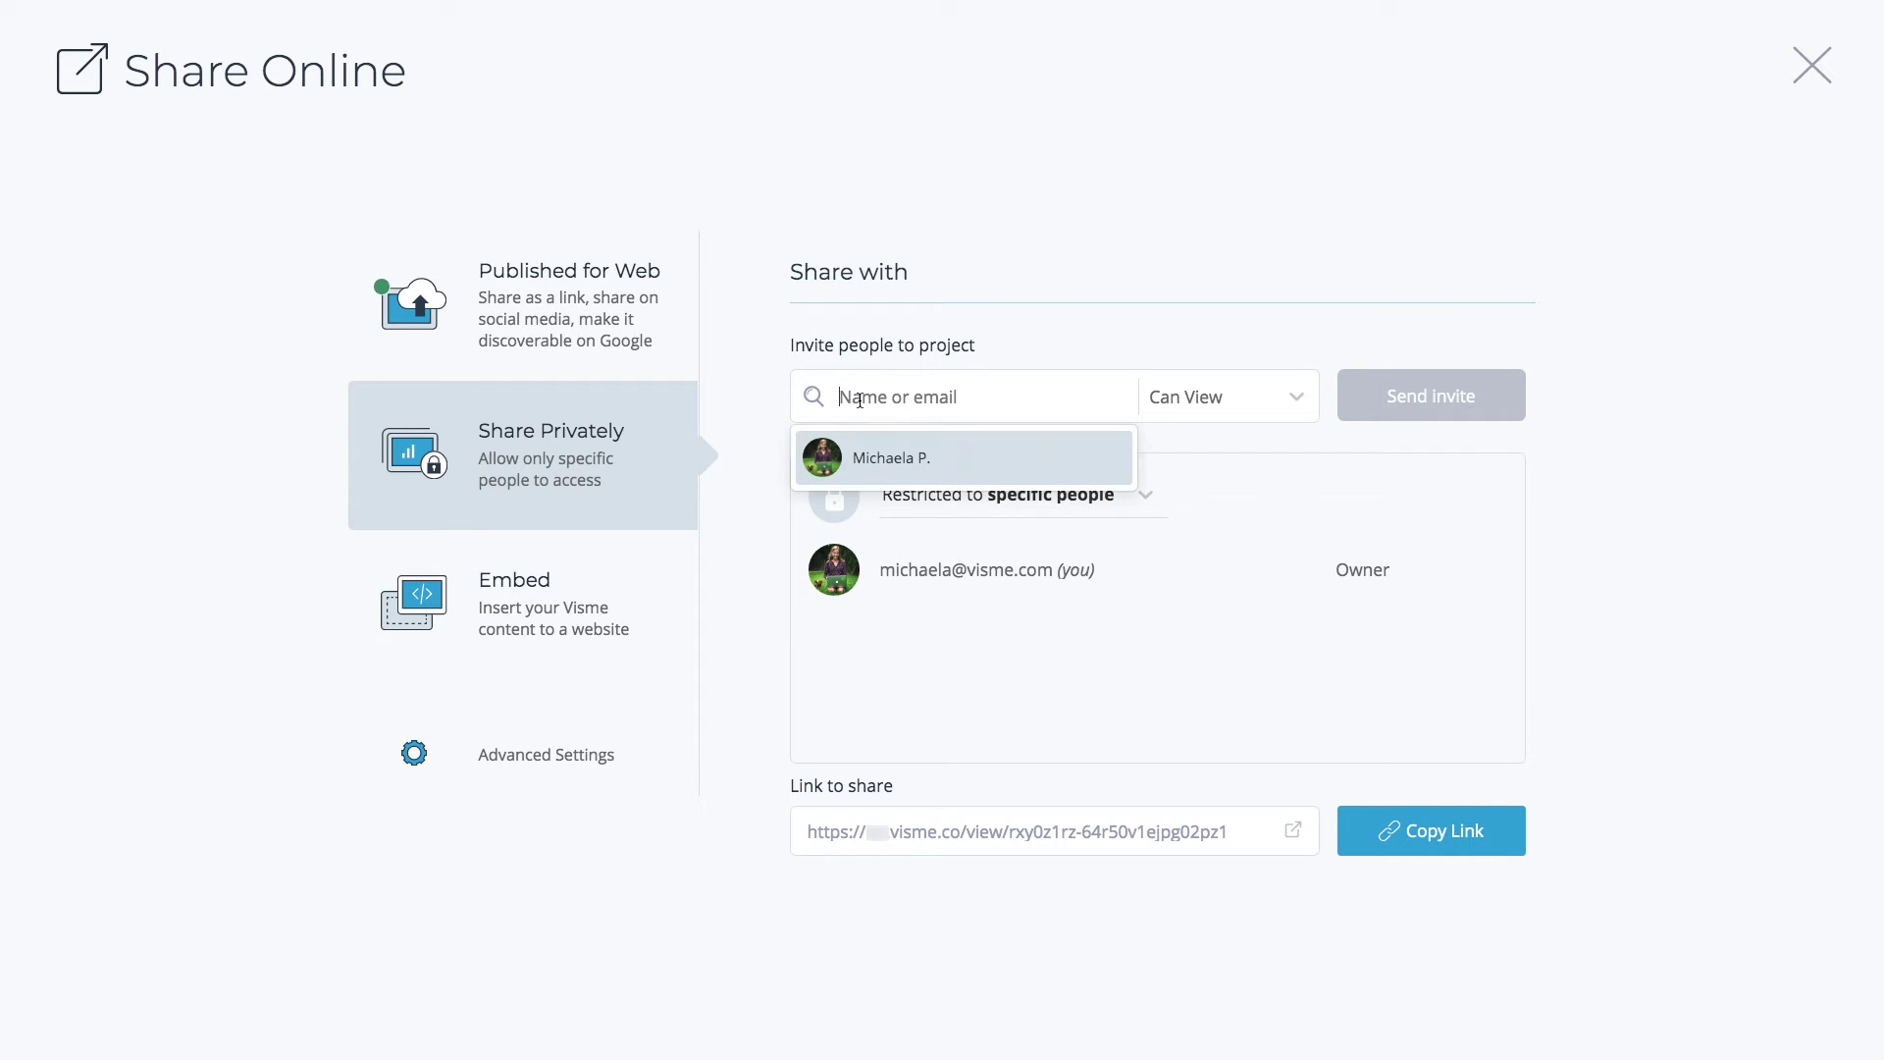
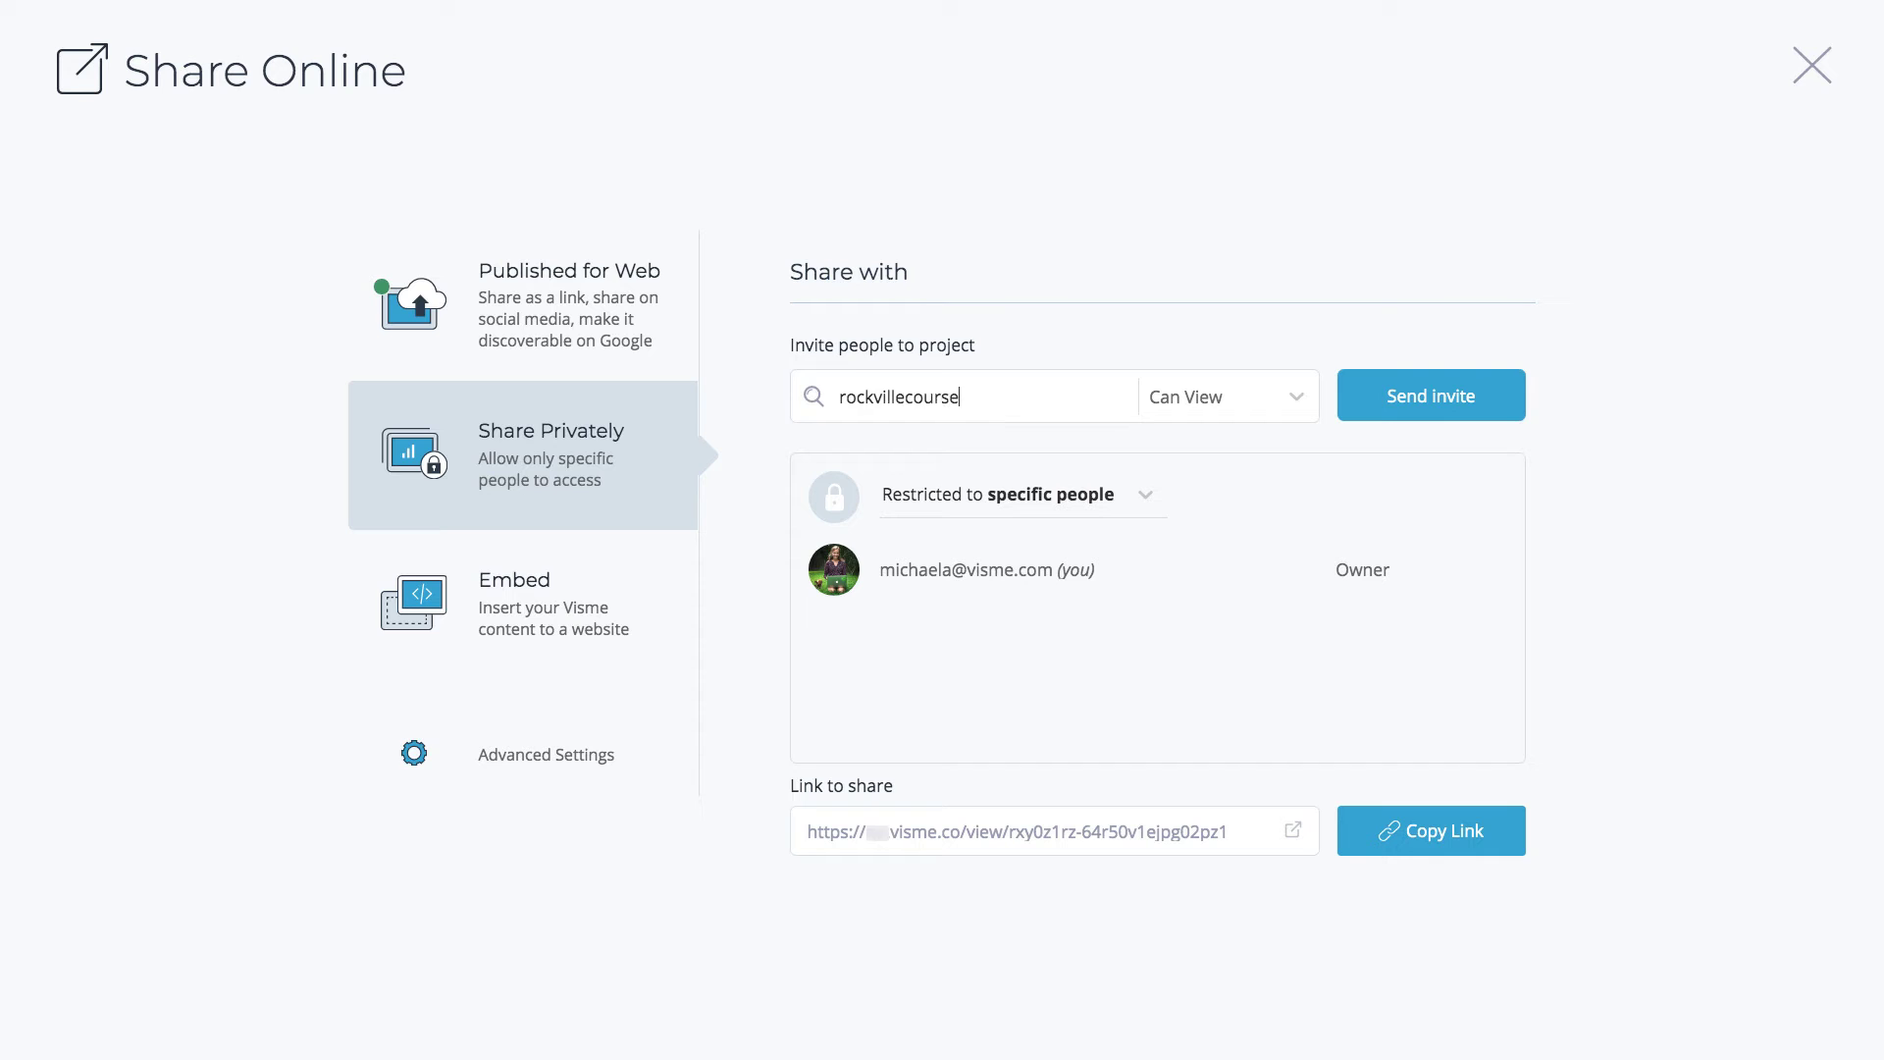
pyautogui.click(1234, 395)
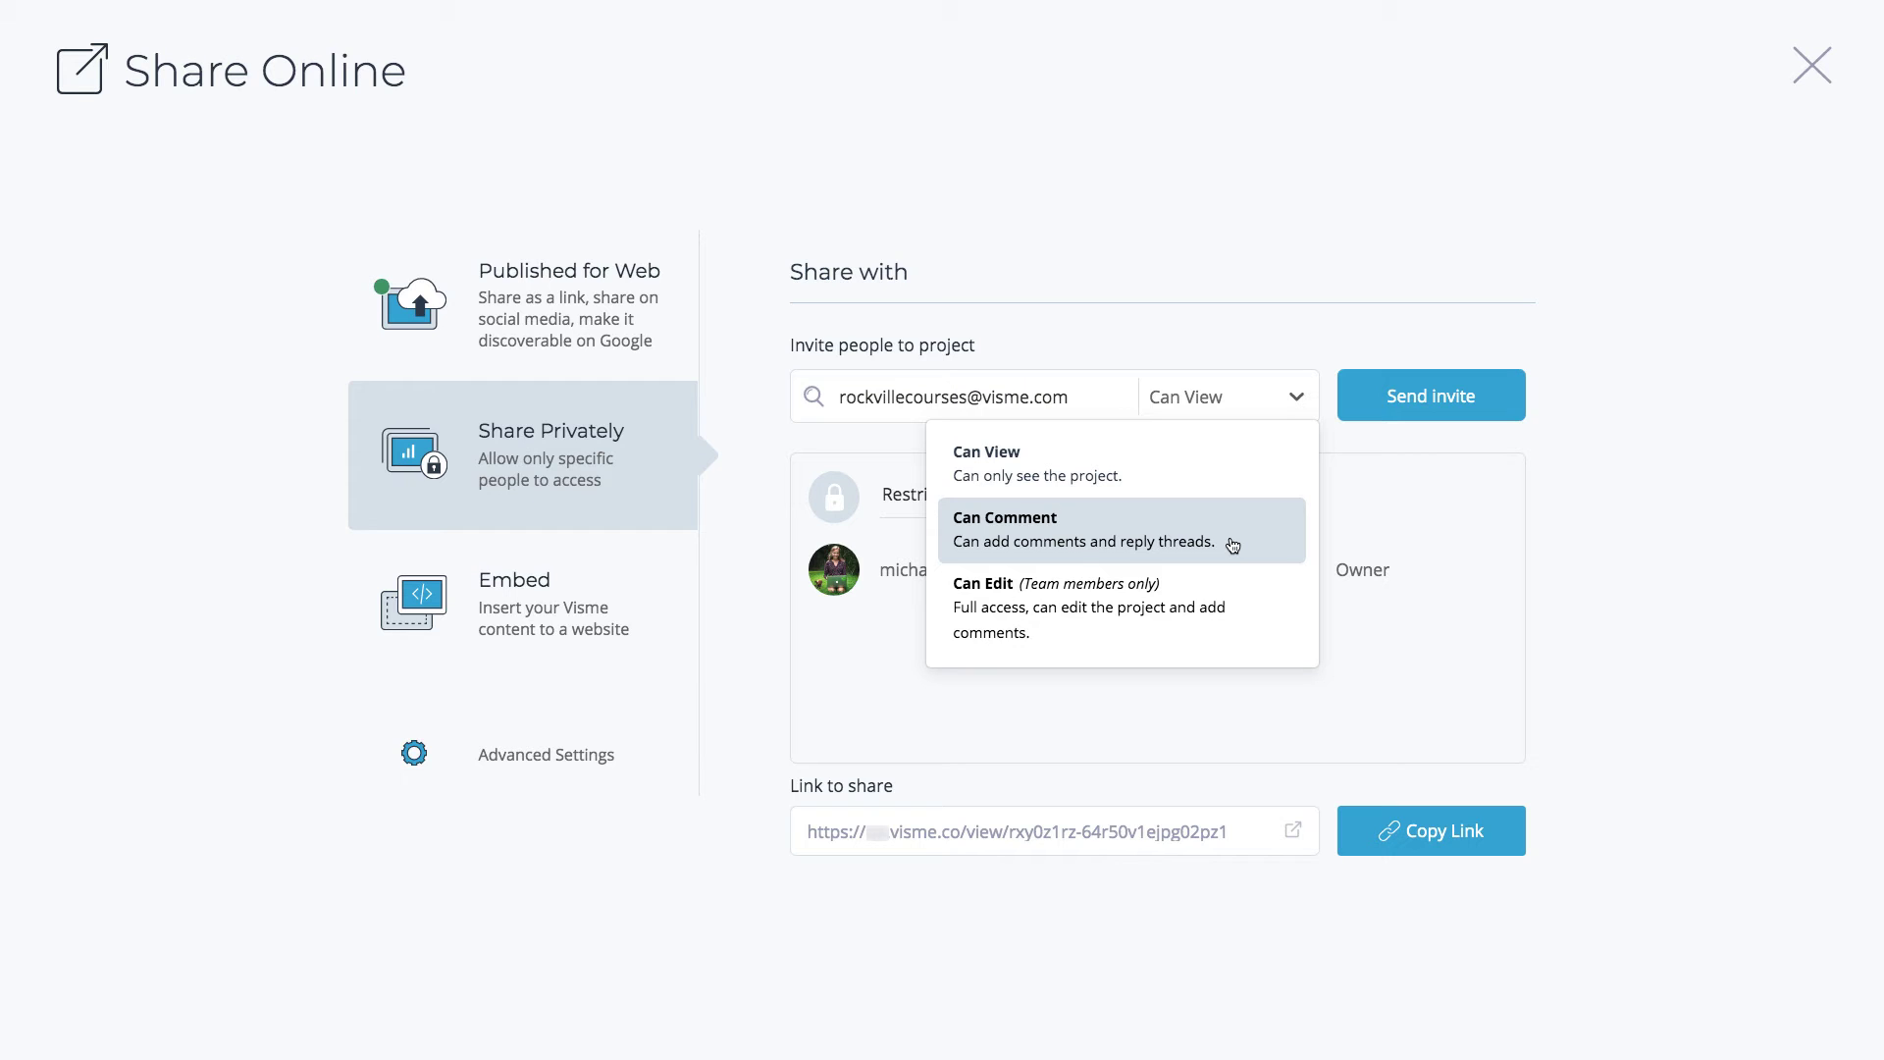
pyautogui.click(1246, 607)
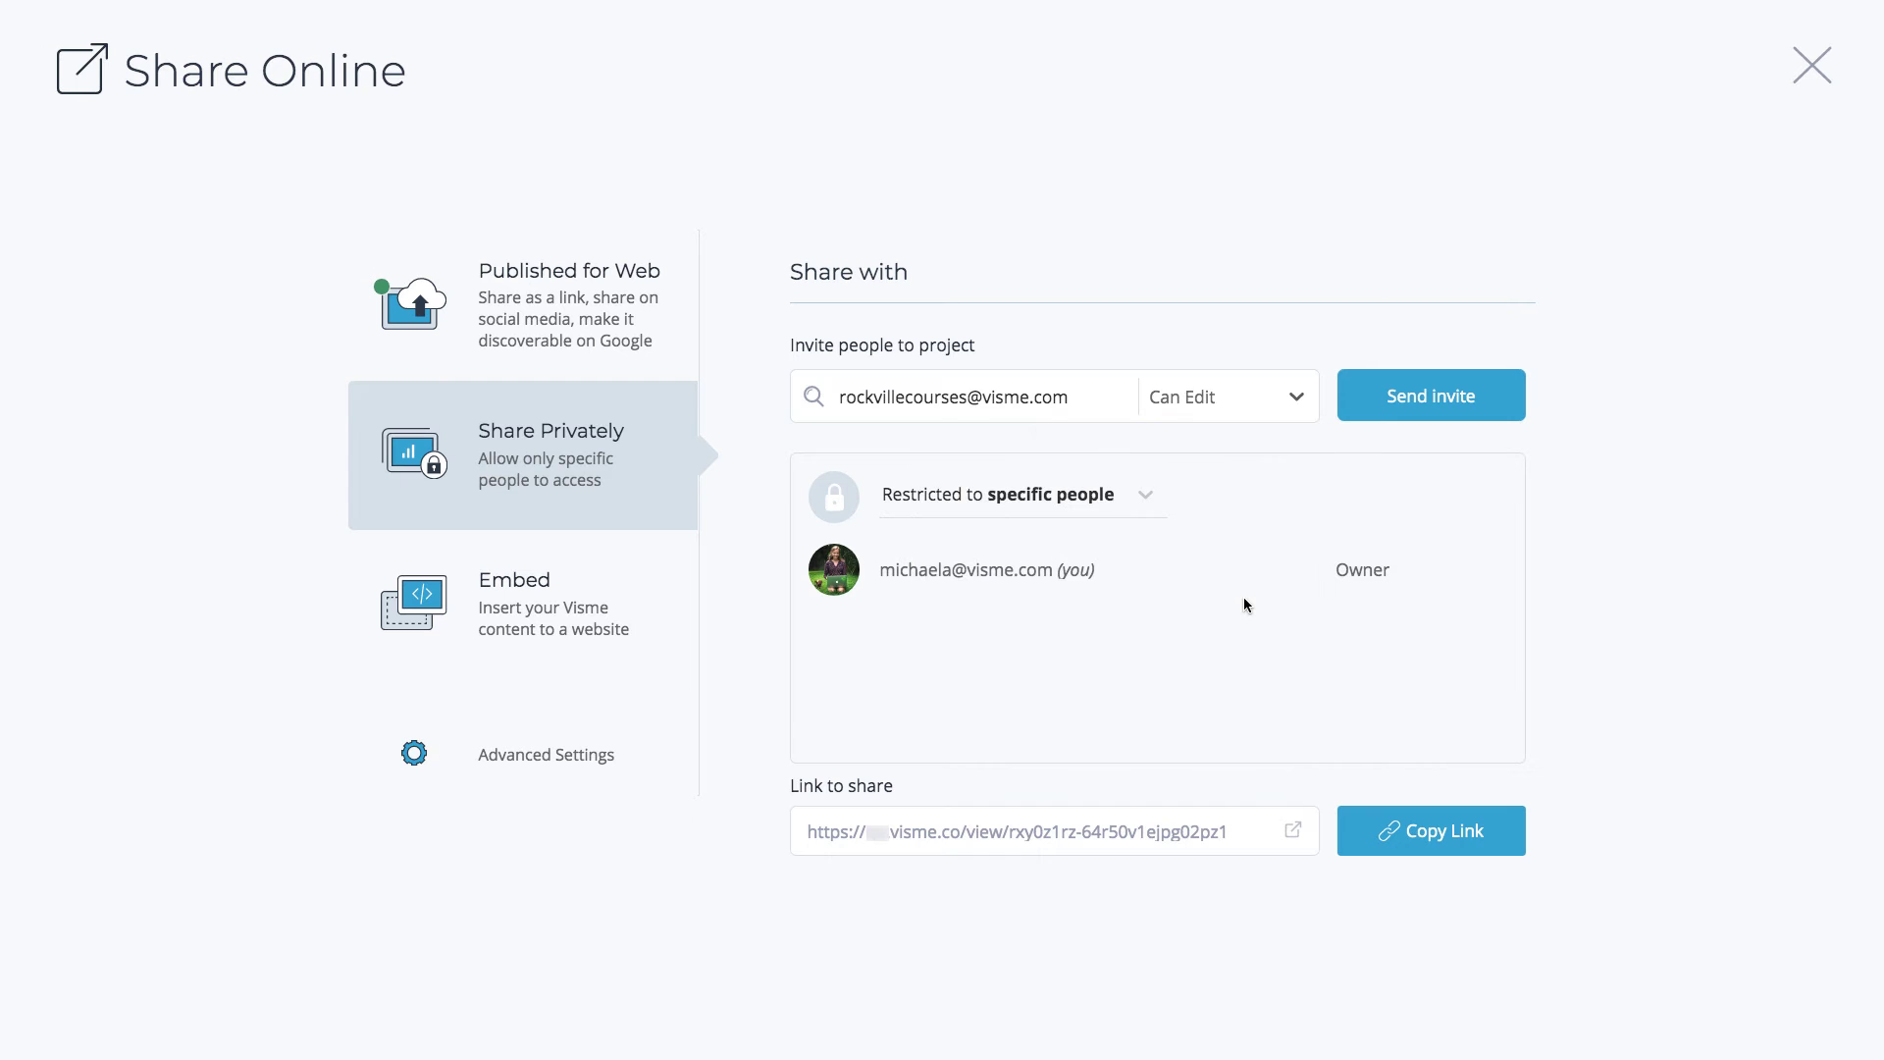
pyautogui.click(1422, 407)
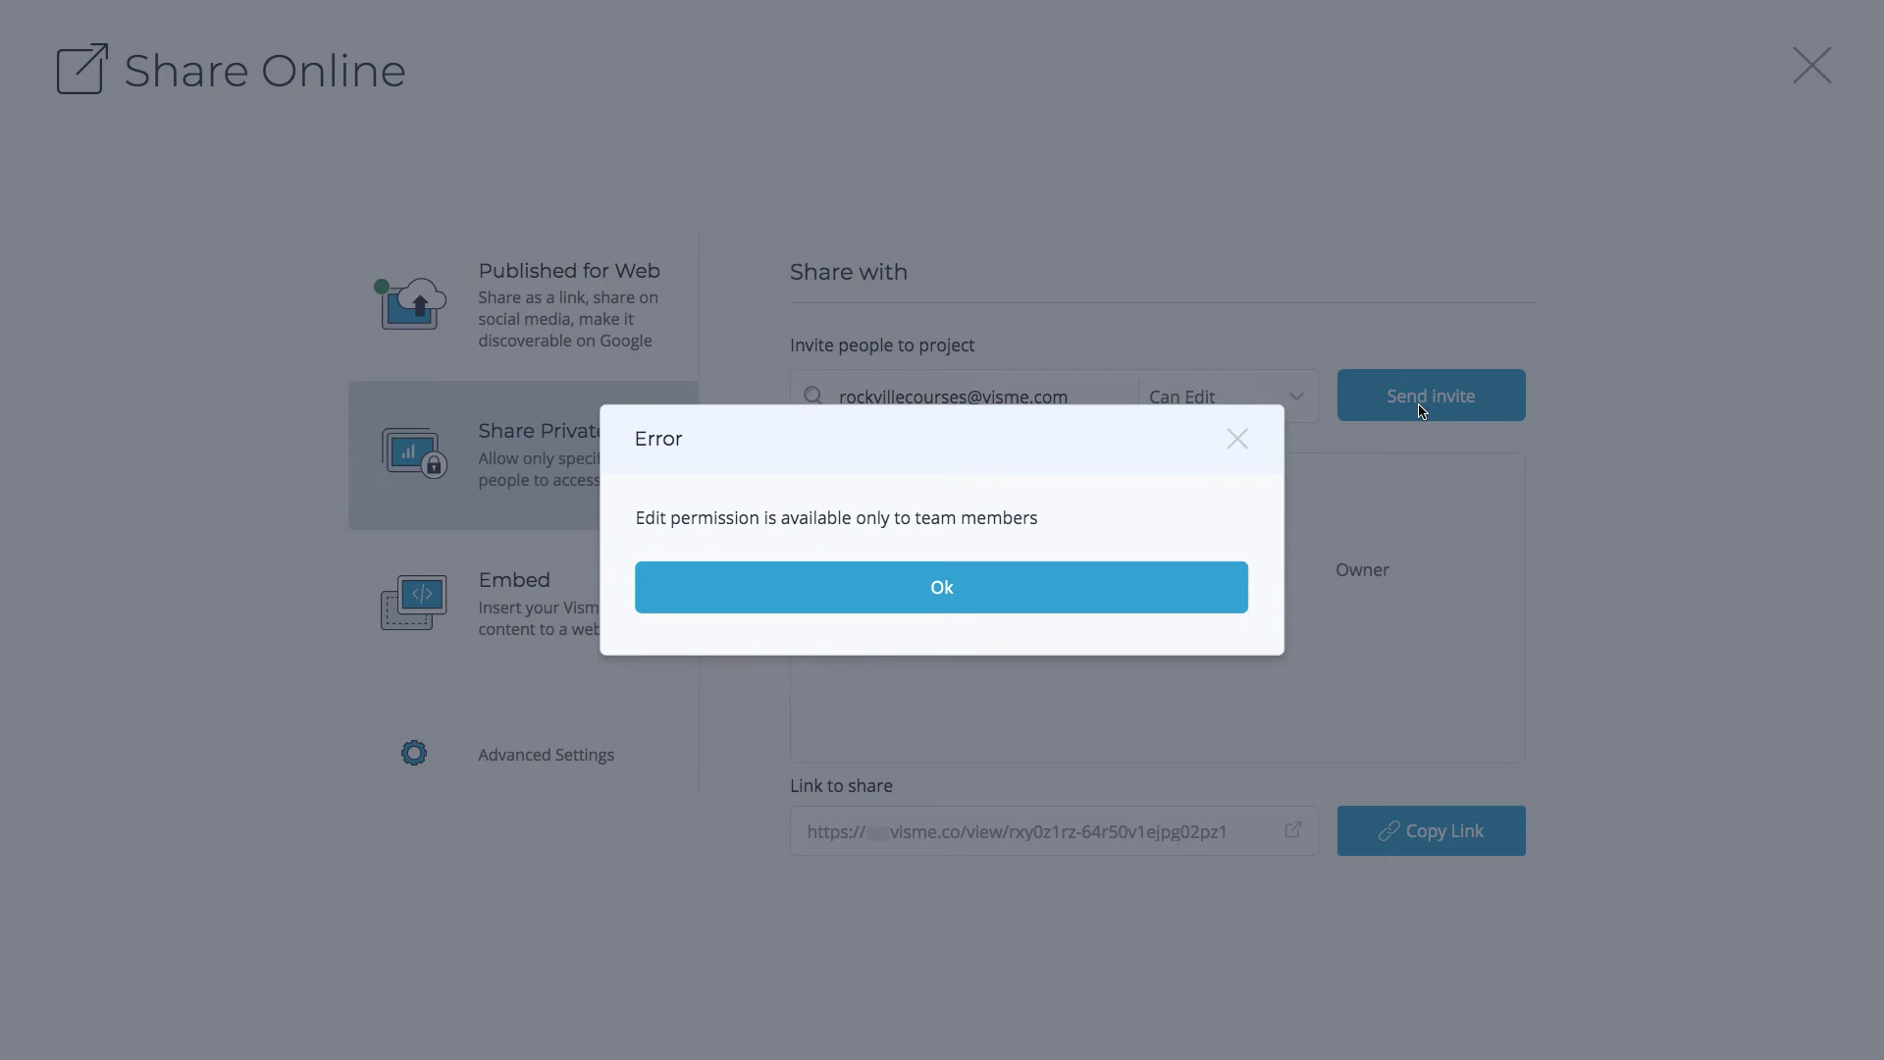
pyautogui.click(1160, 599)
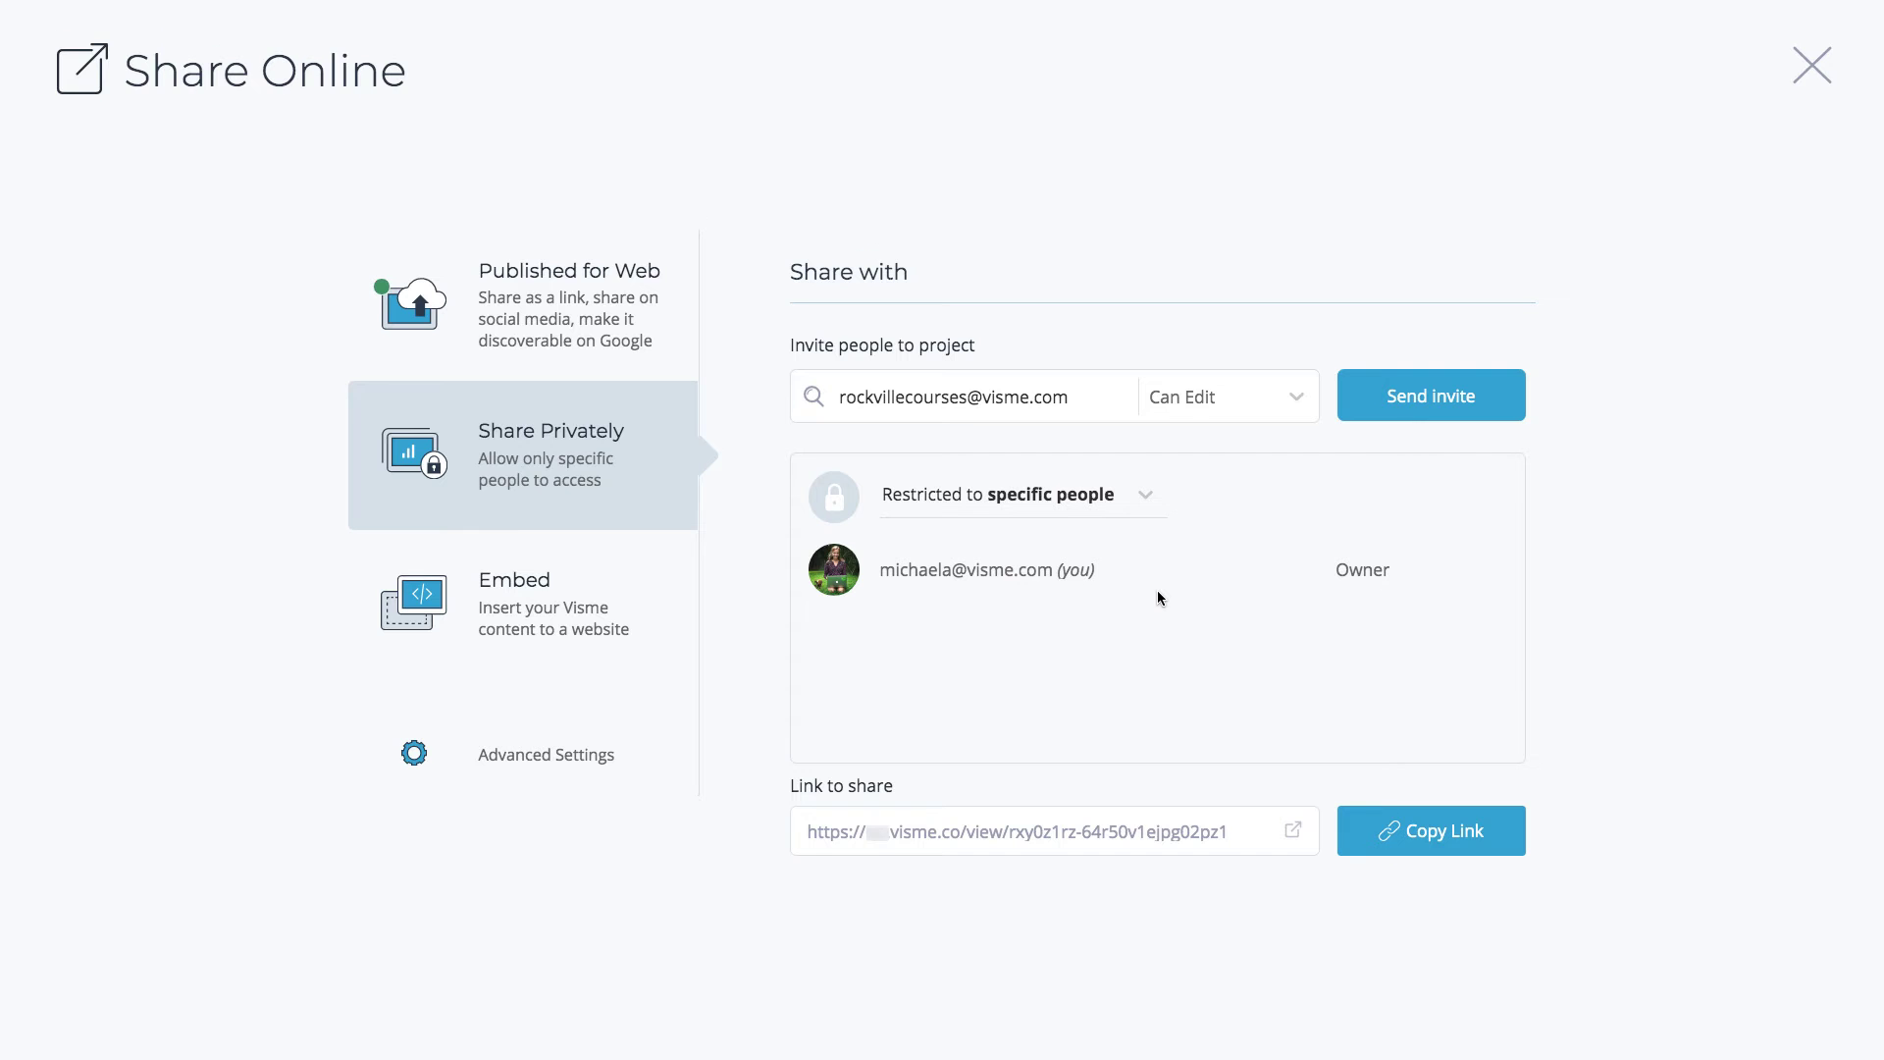
pyautogui.click(1224, 408)
pyautogui.click(1210, 447)
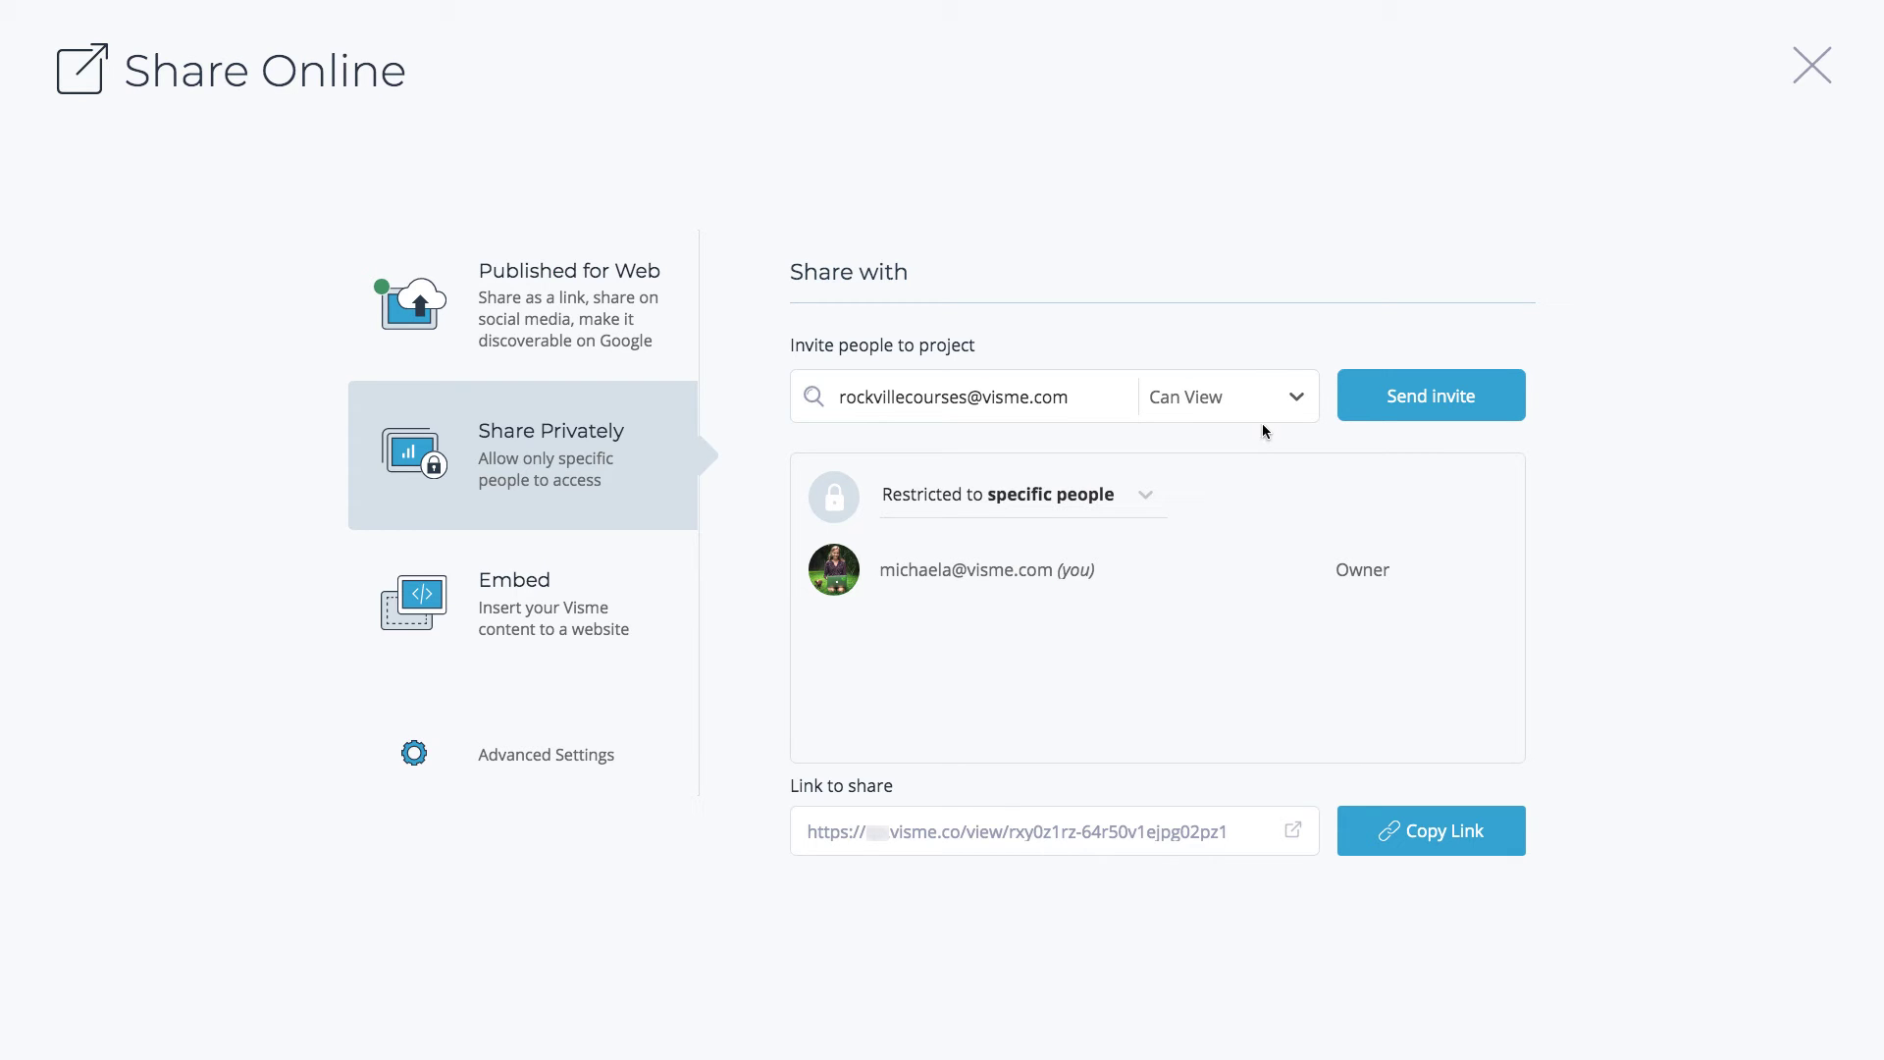
pyautogui.click(1379, 406)
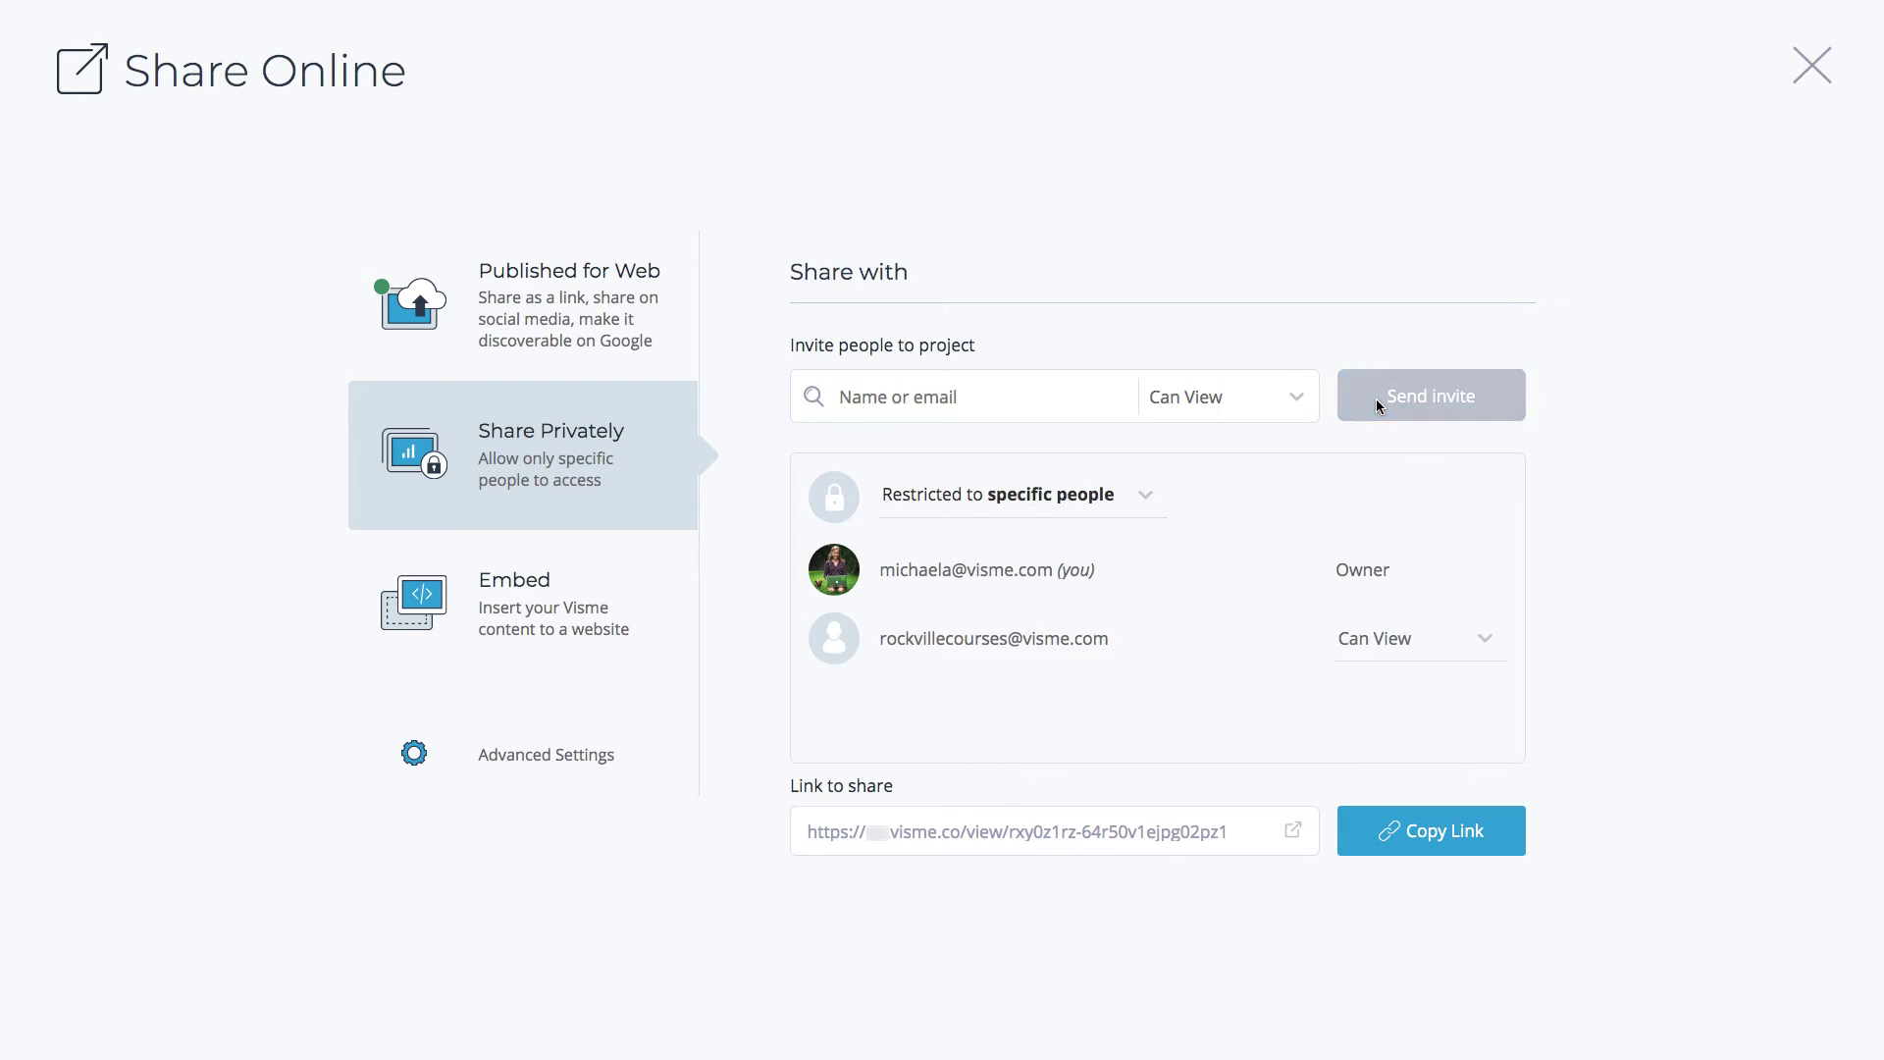
pyautogui.click(1148, 499)
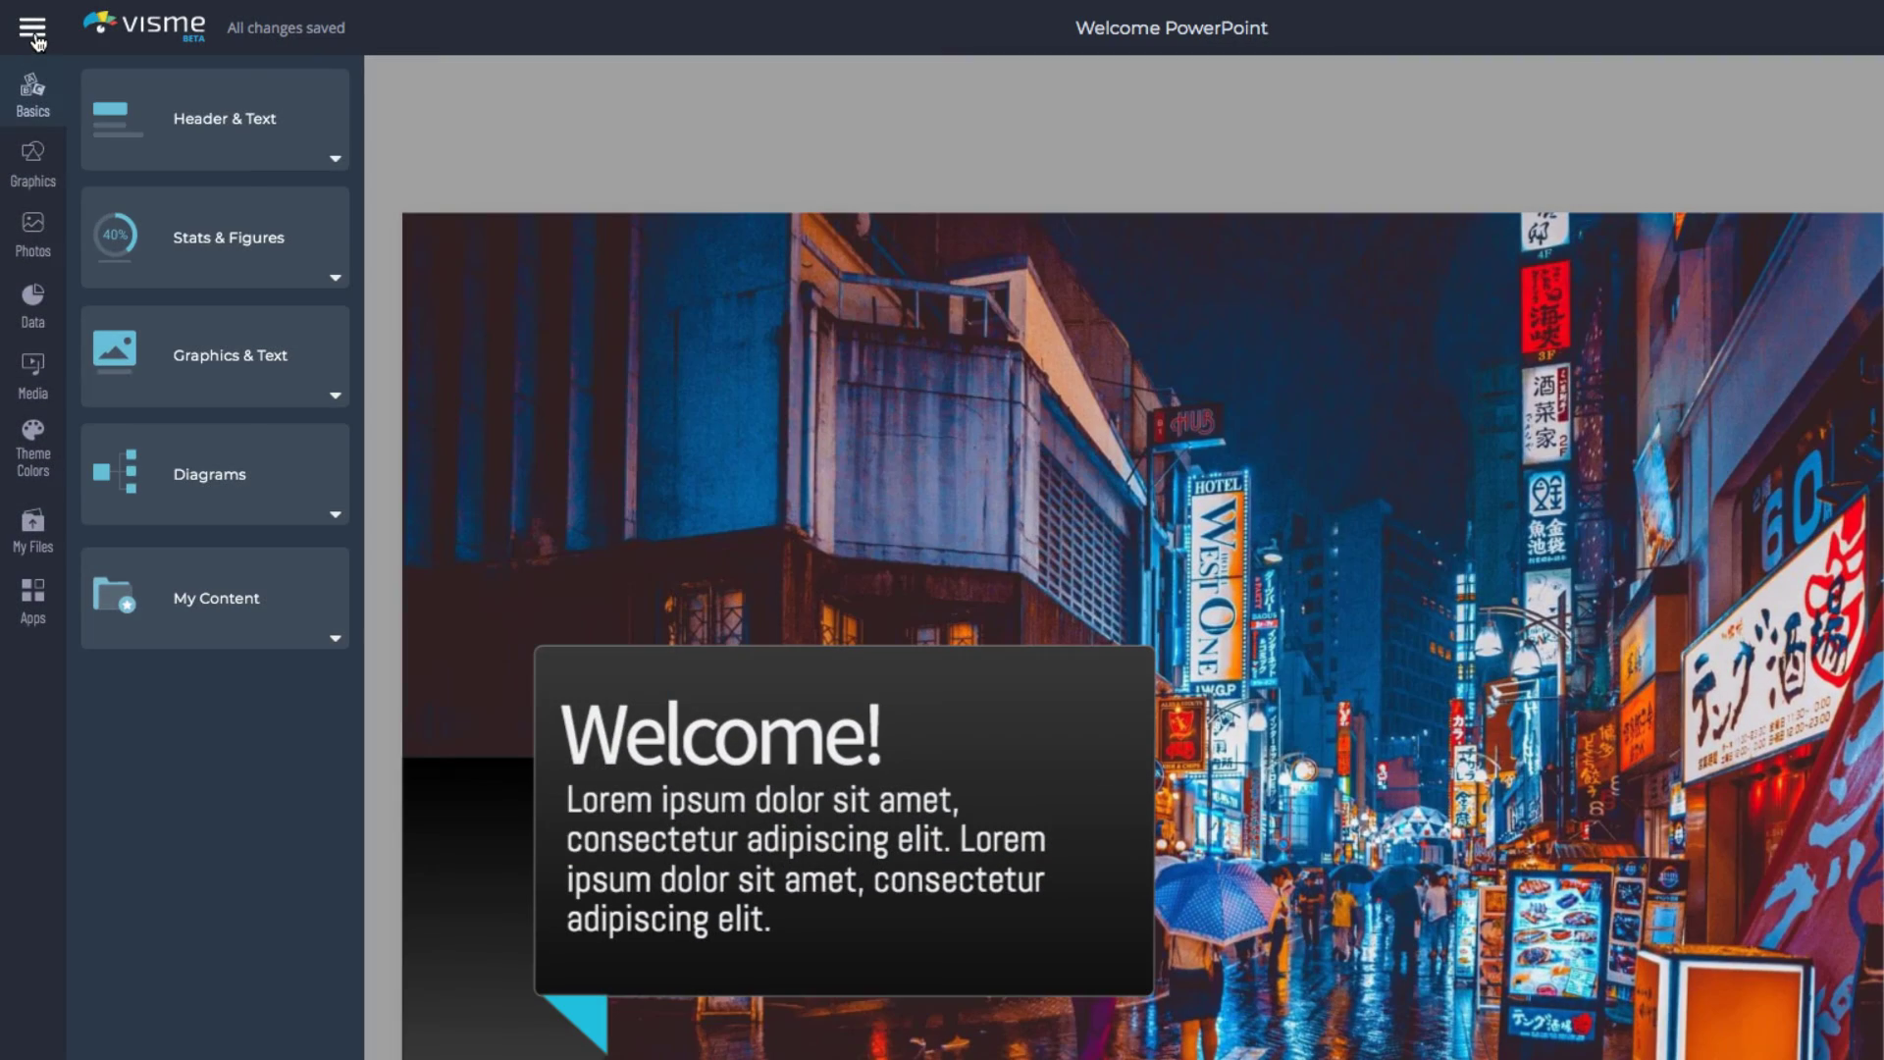
# Return to the dashboard via the project menu and open Imported PowerPoint's analytics
pyautogui.click(32, 29)
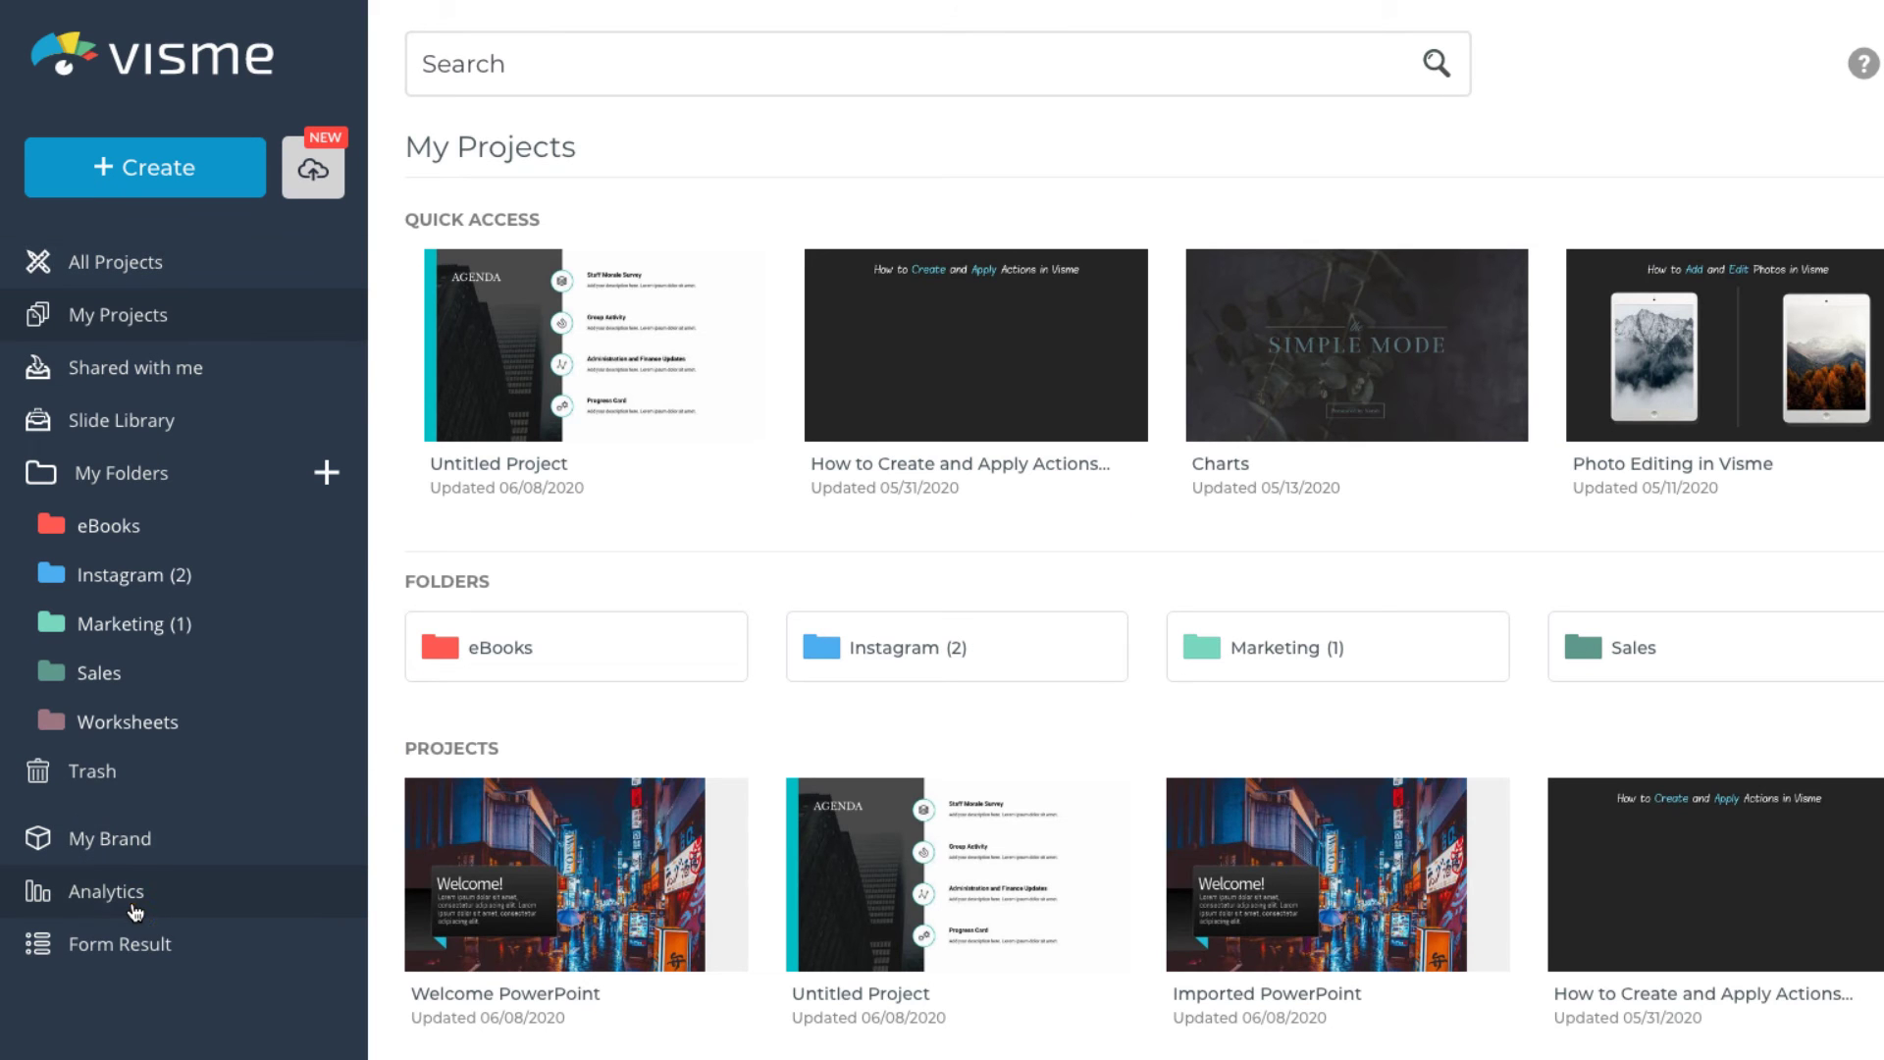
pyautogui.click(136, 909)
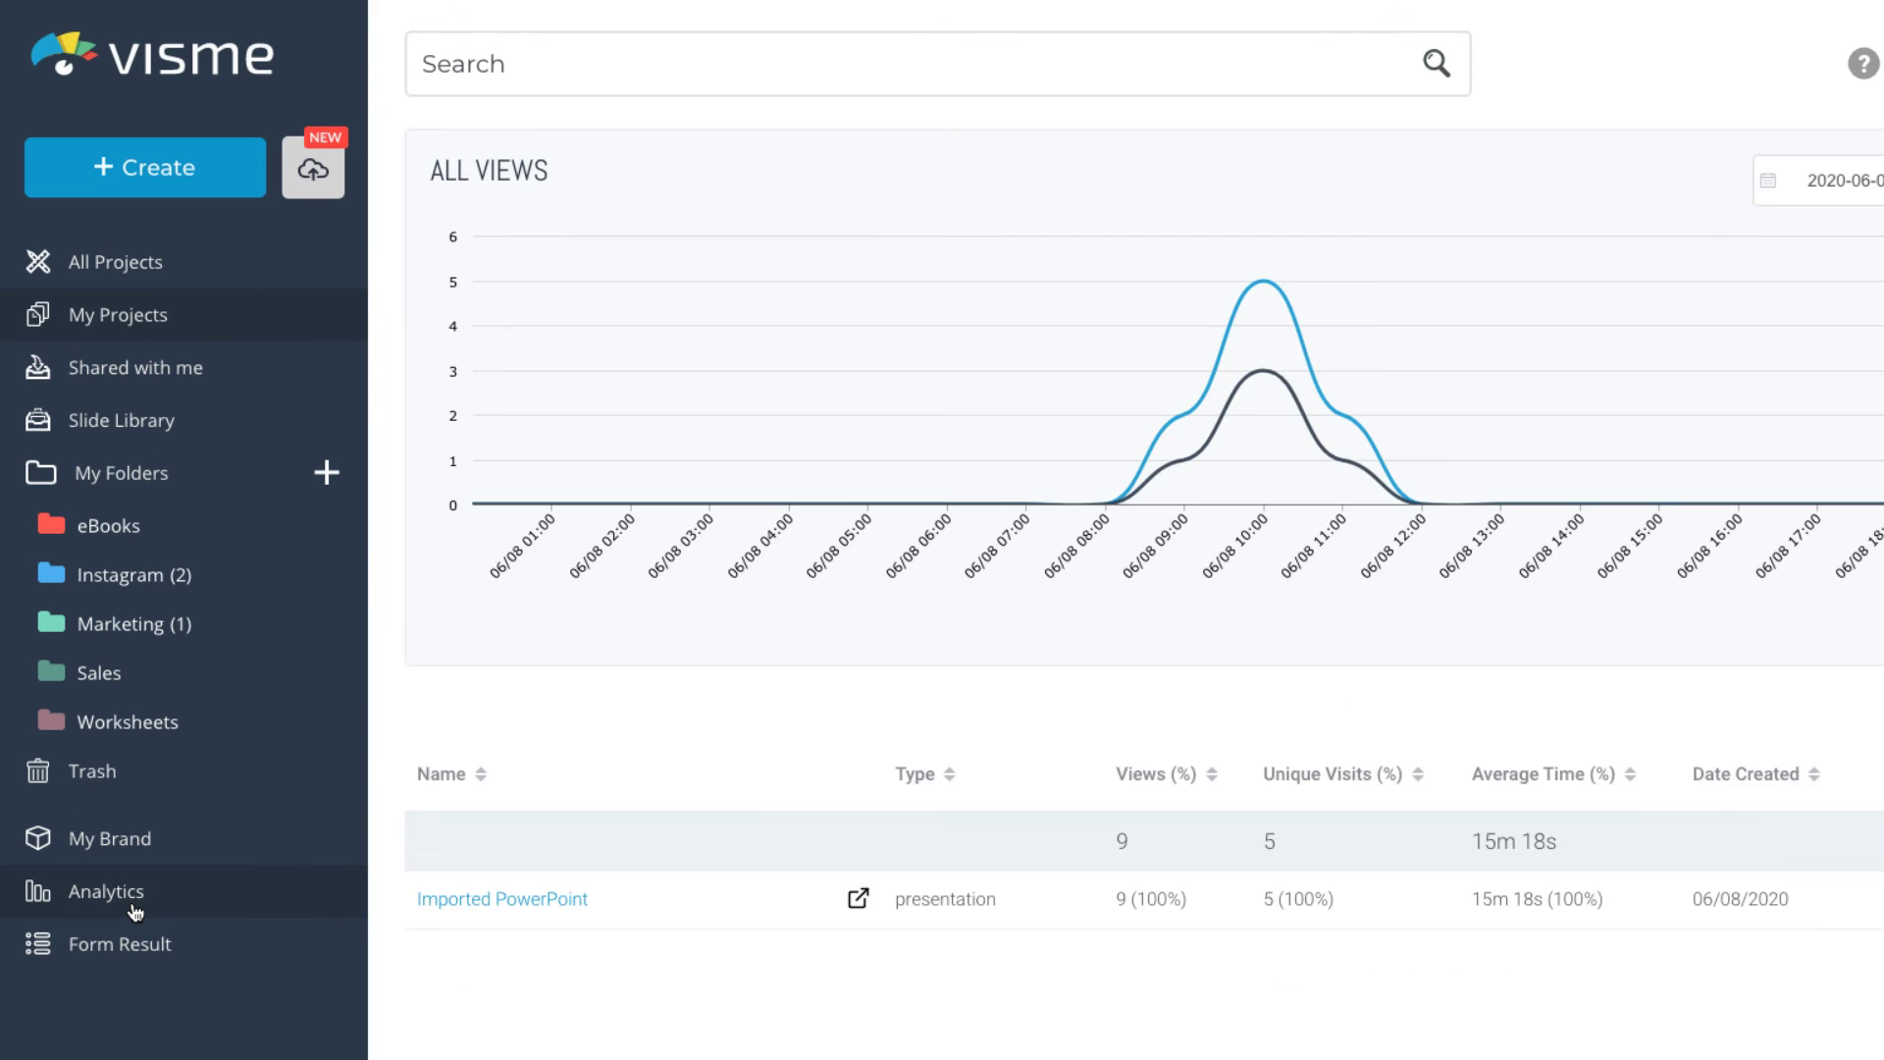
pyautogui.click(514, 911)
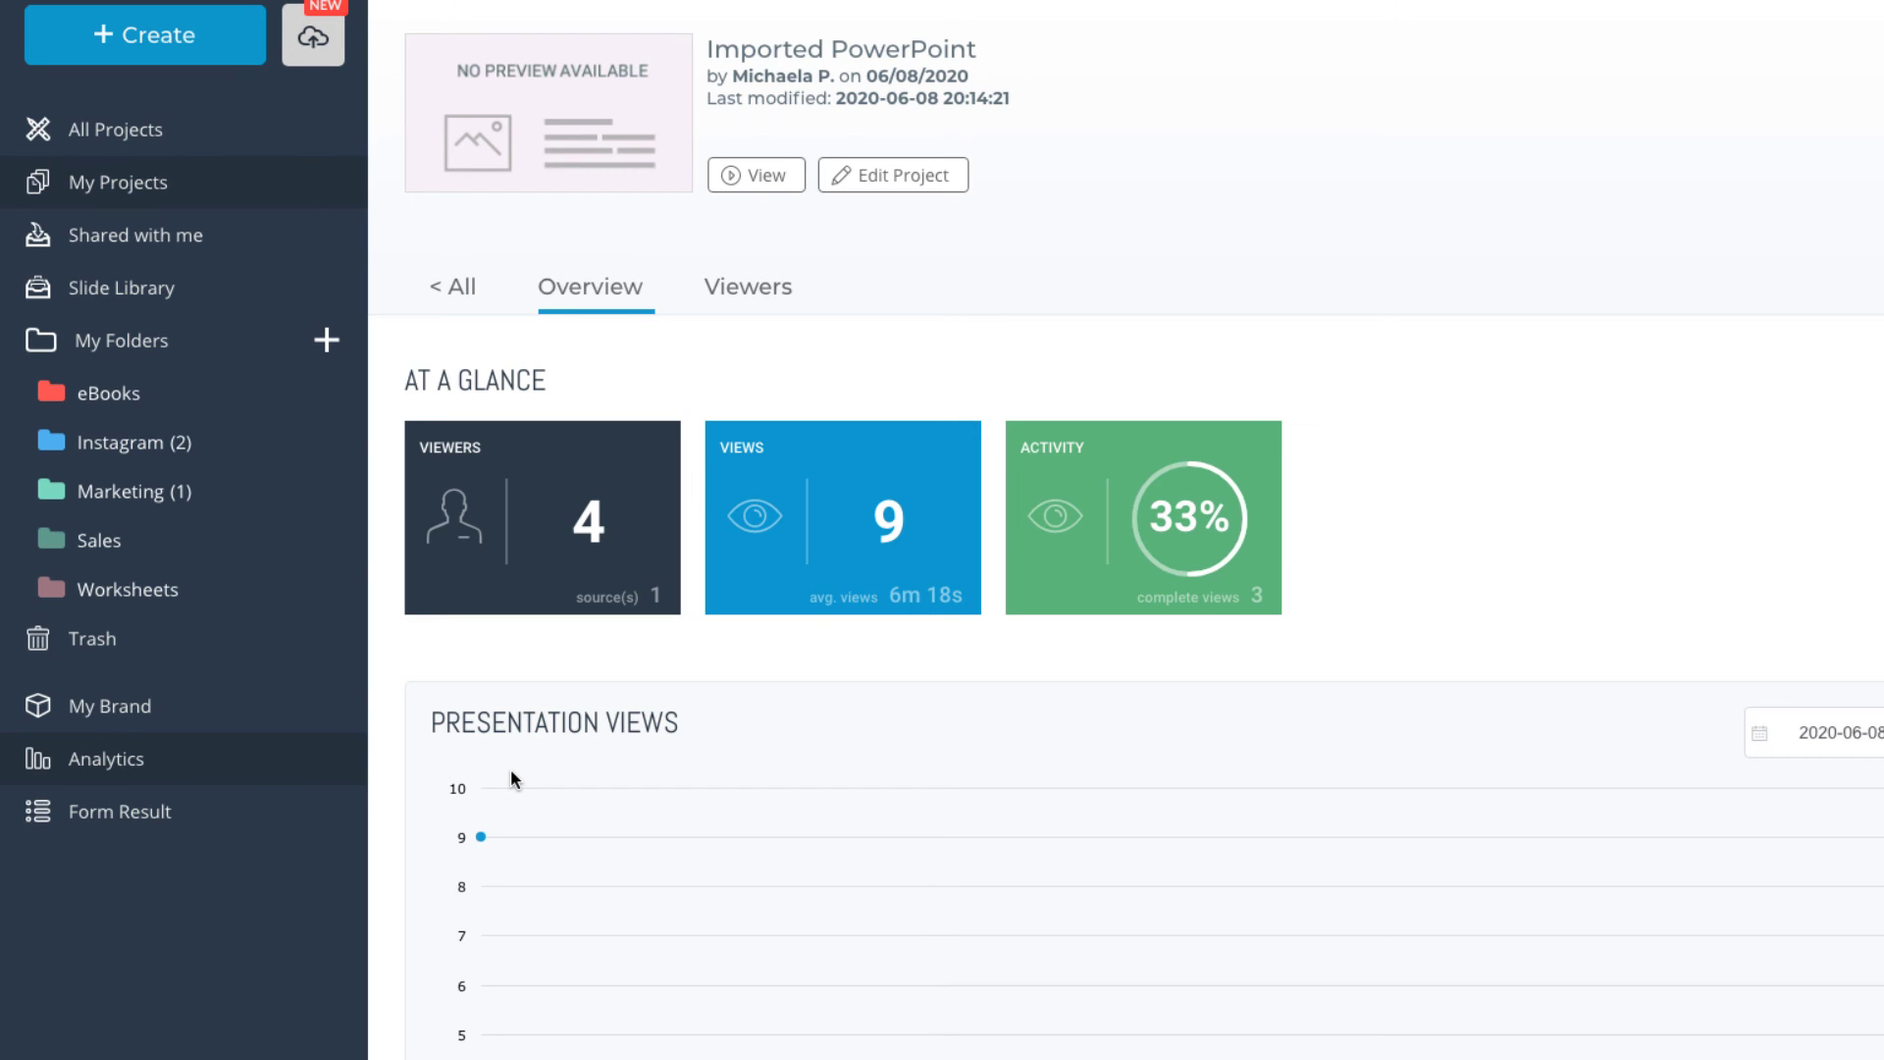
pyautogui.click(1861, 733)
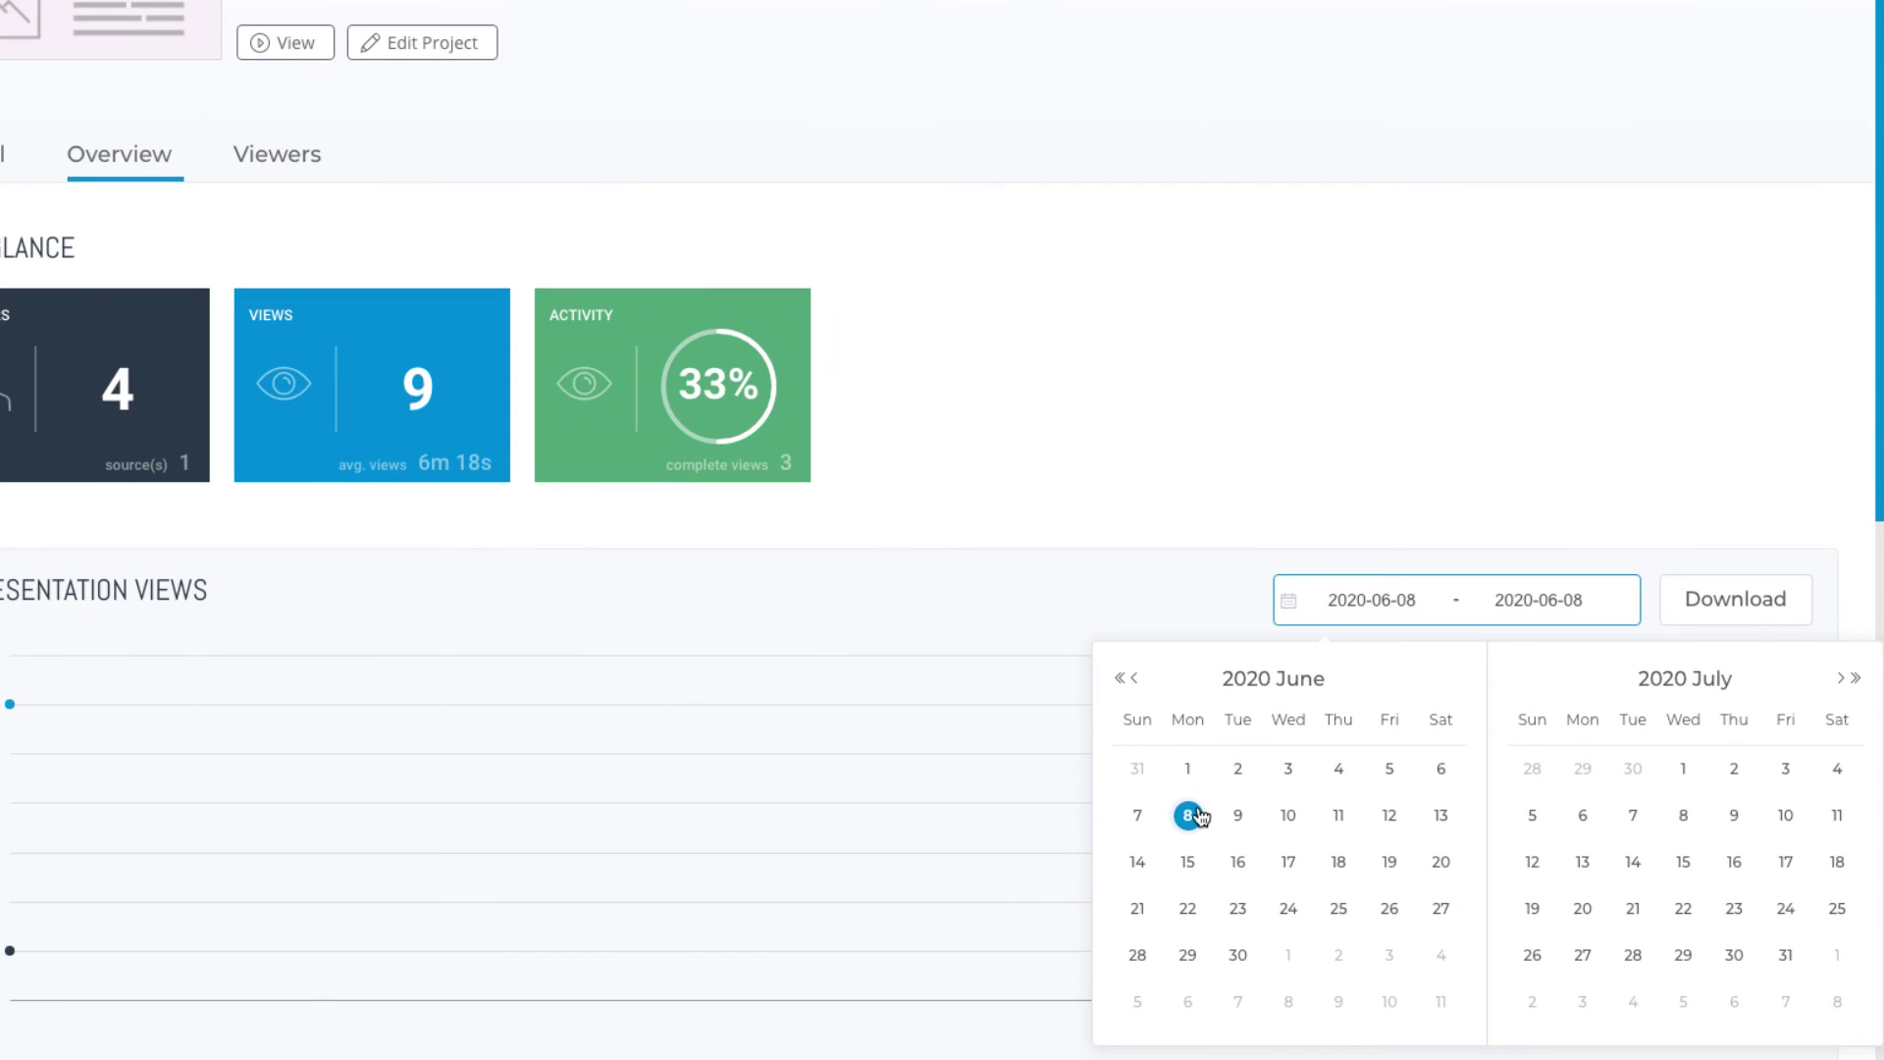
pyautogui.click(1327, 862)
pyautogui.scroll(-5, 1148, 751)
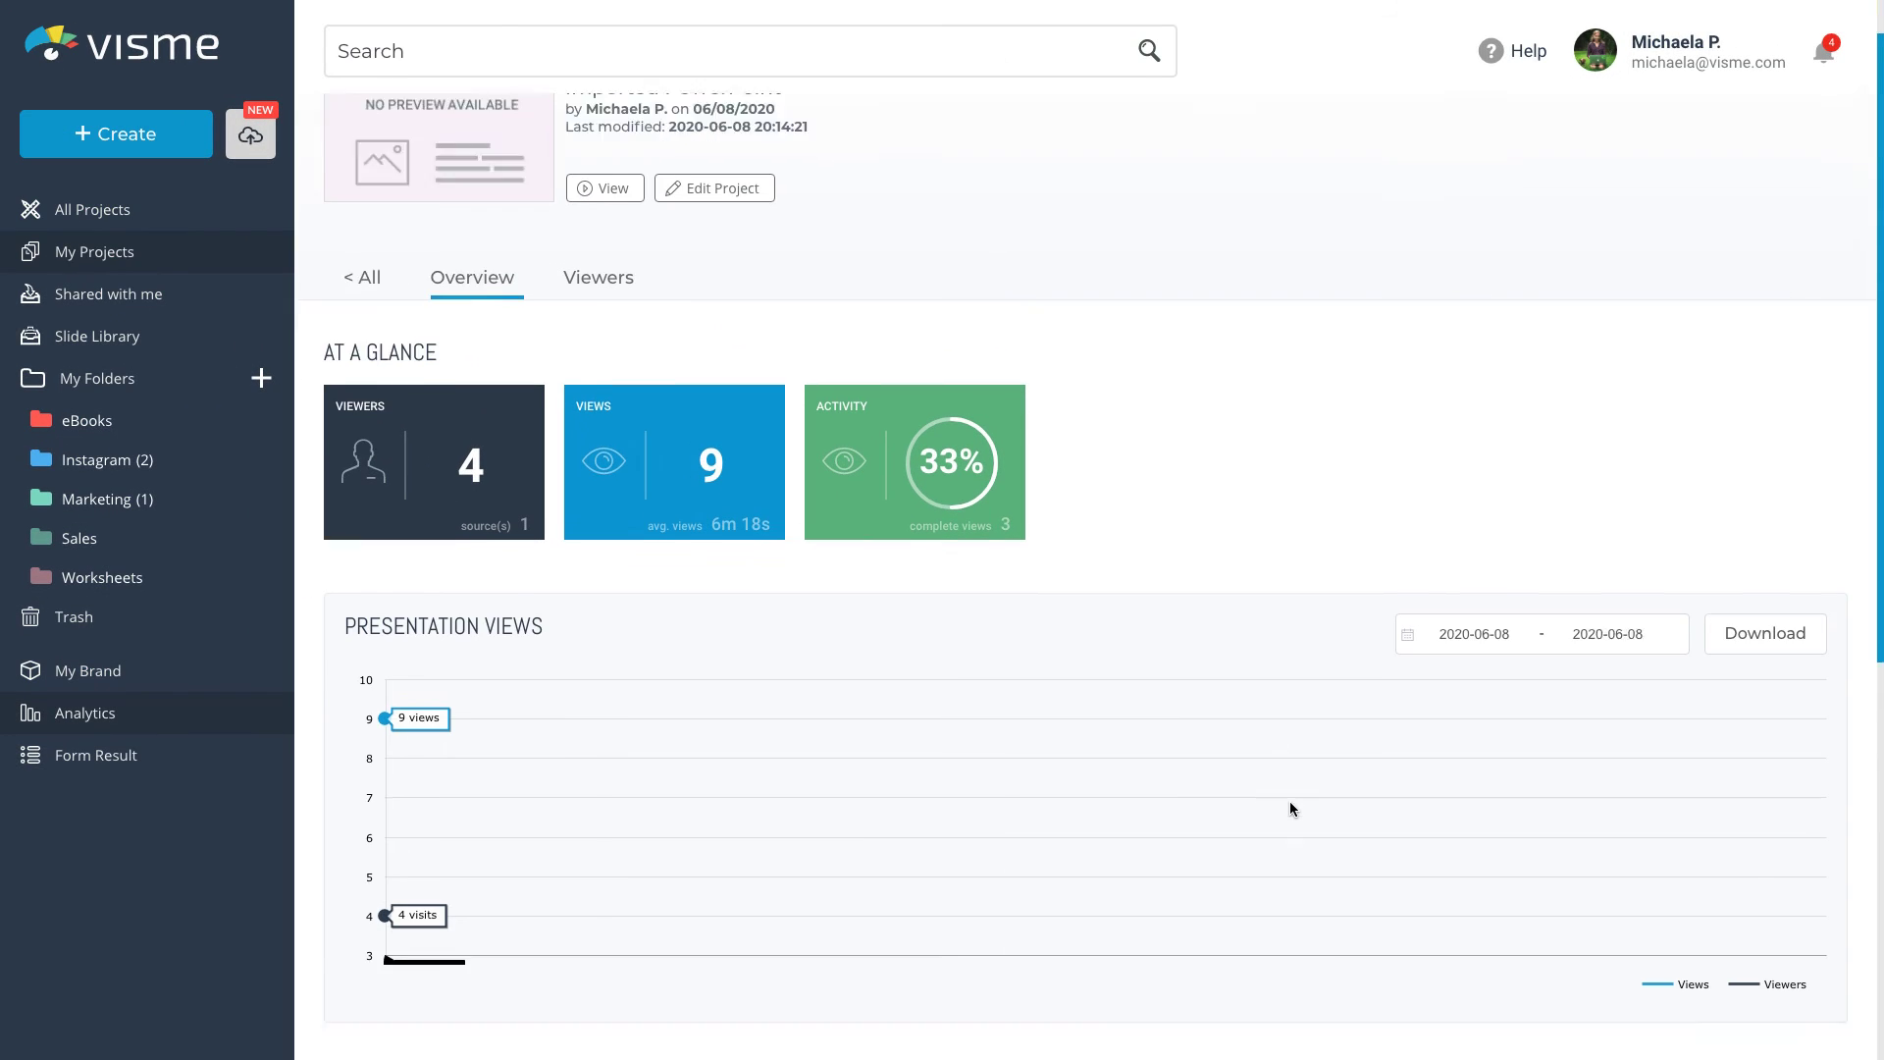
pyautogui.scroll(-1, 1290, 801)
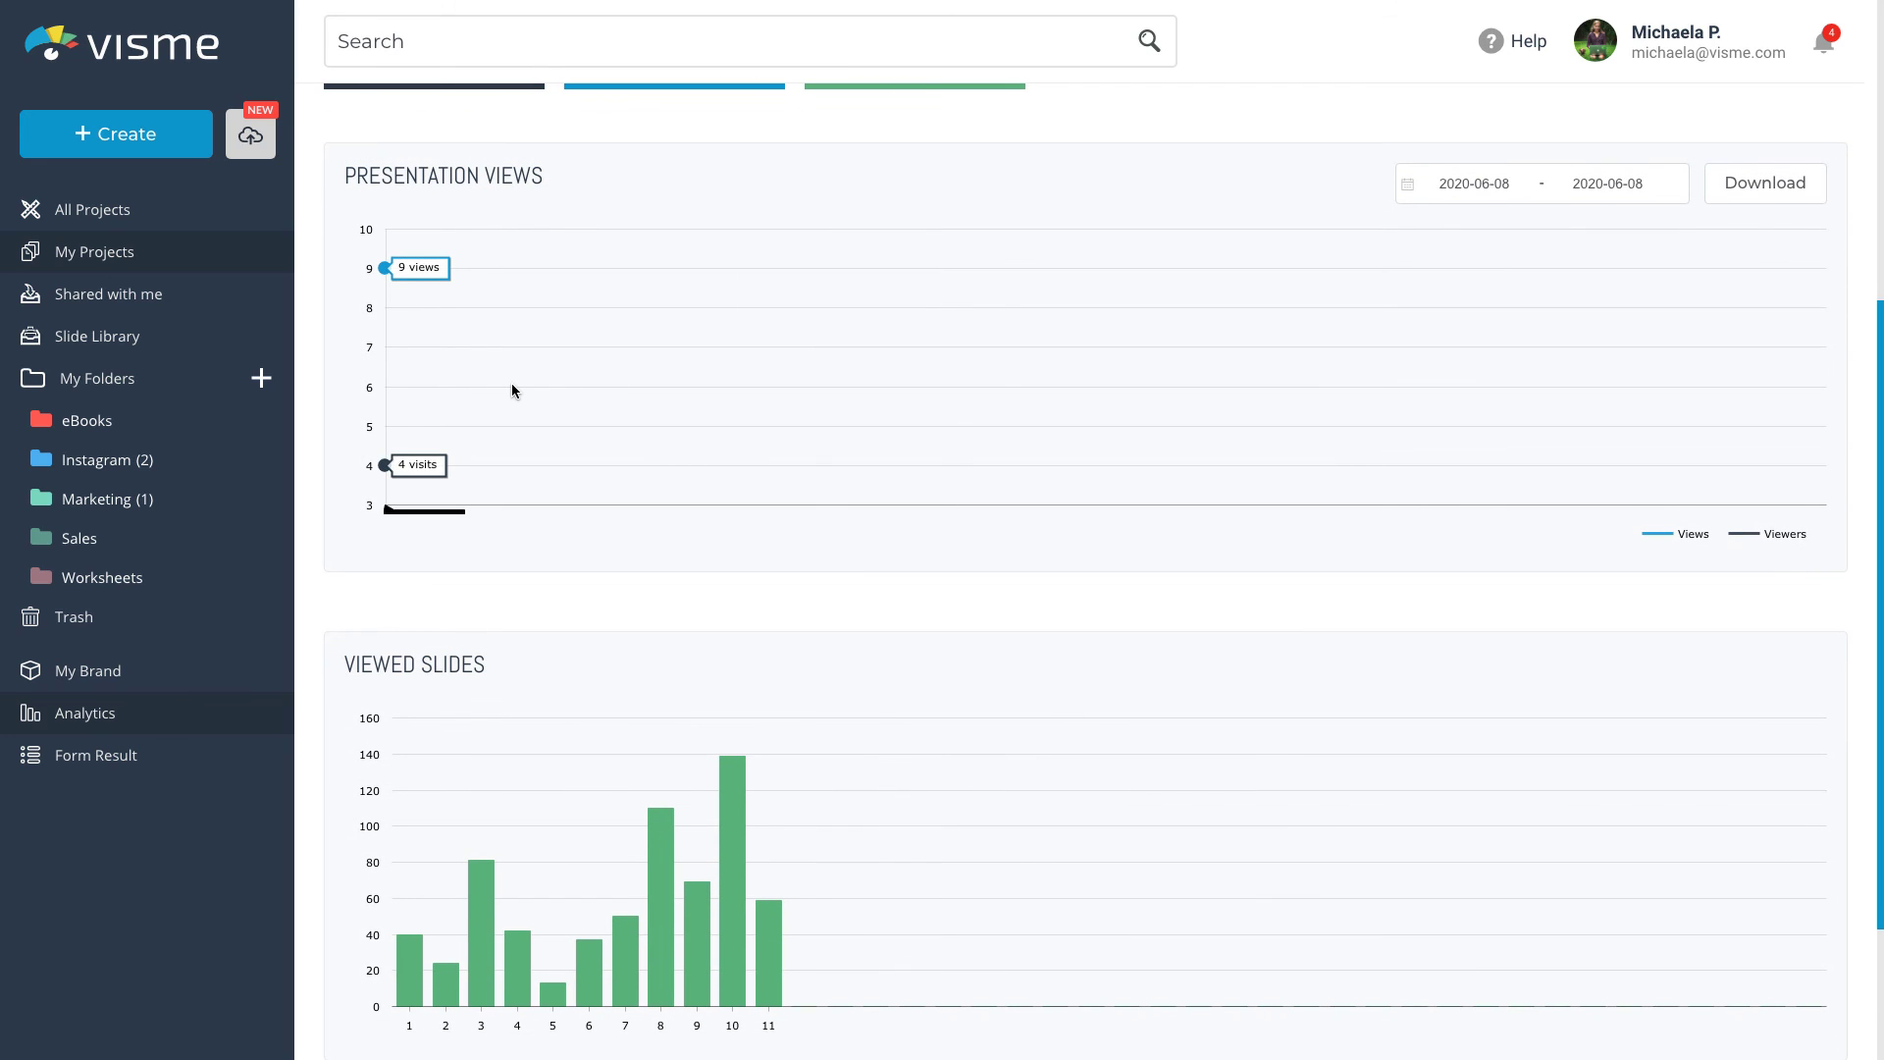
pyautogui.scroll(-3, 511, 385)
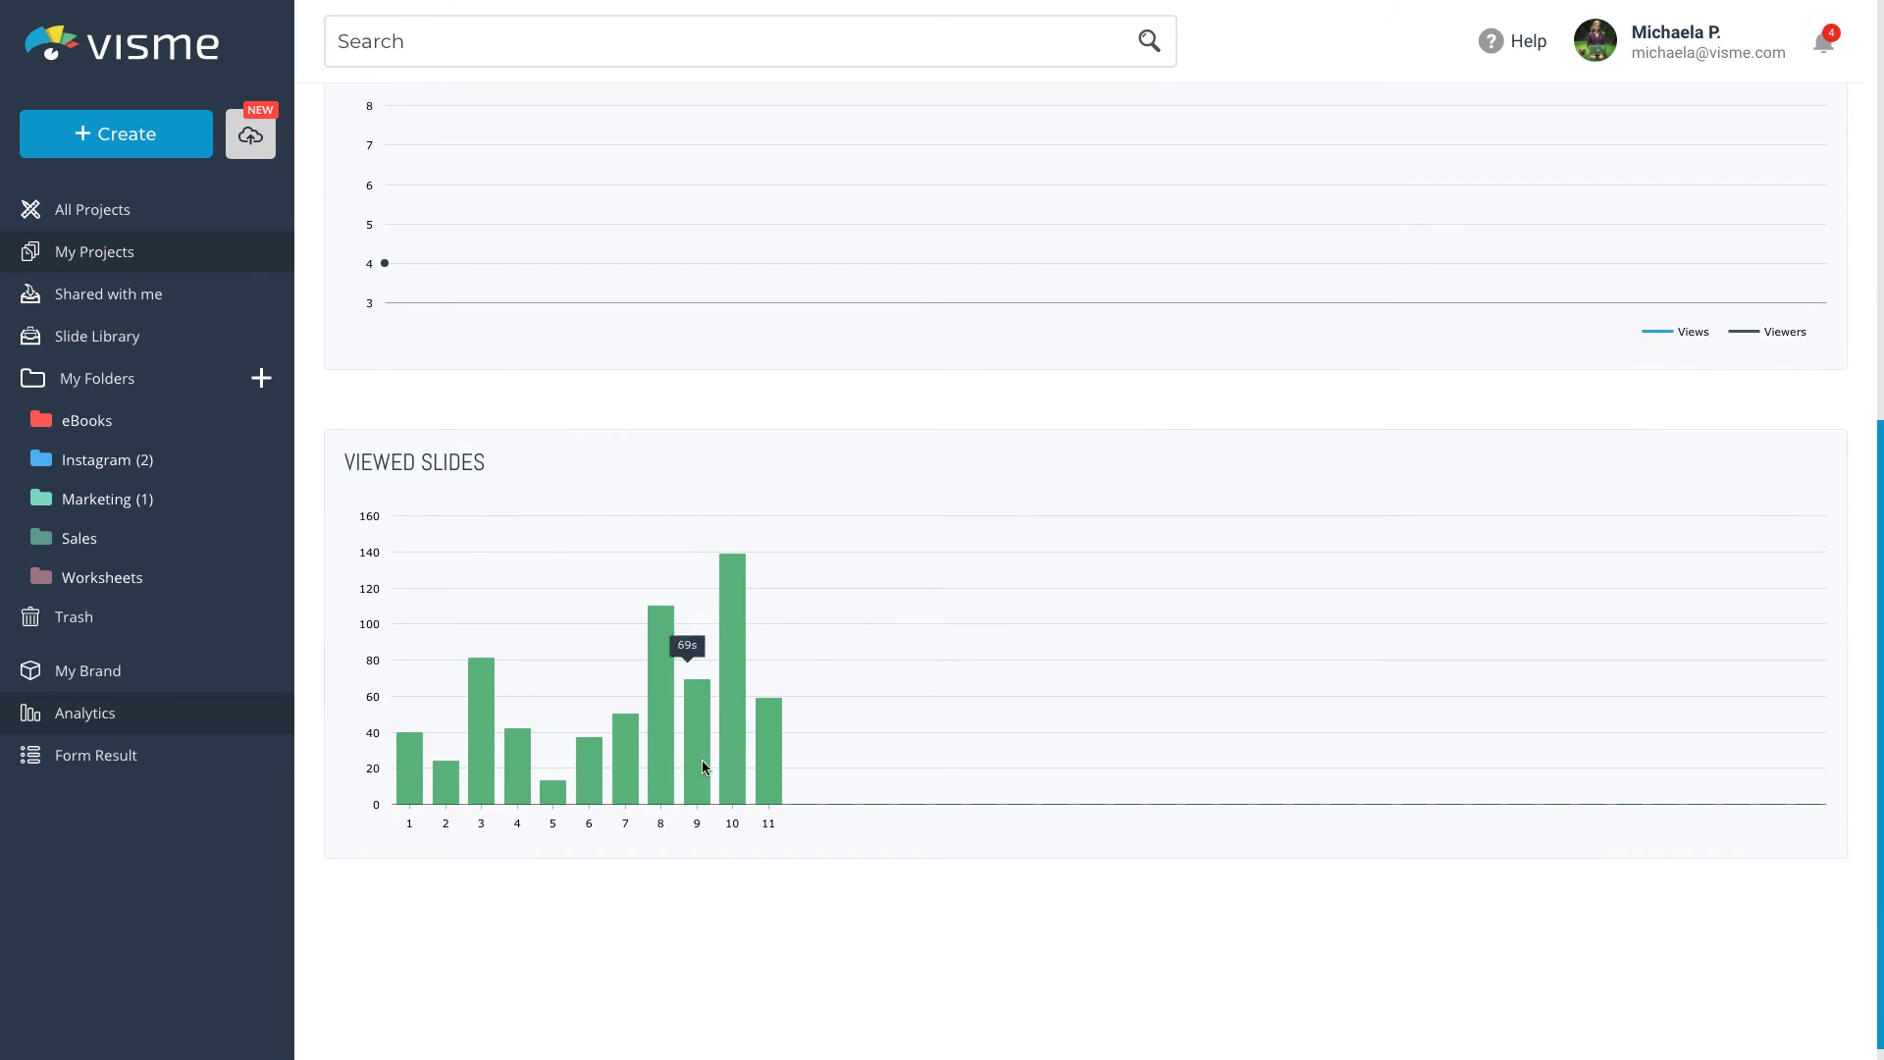
pyautogui.moveTo(732, 772)
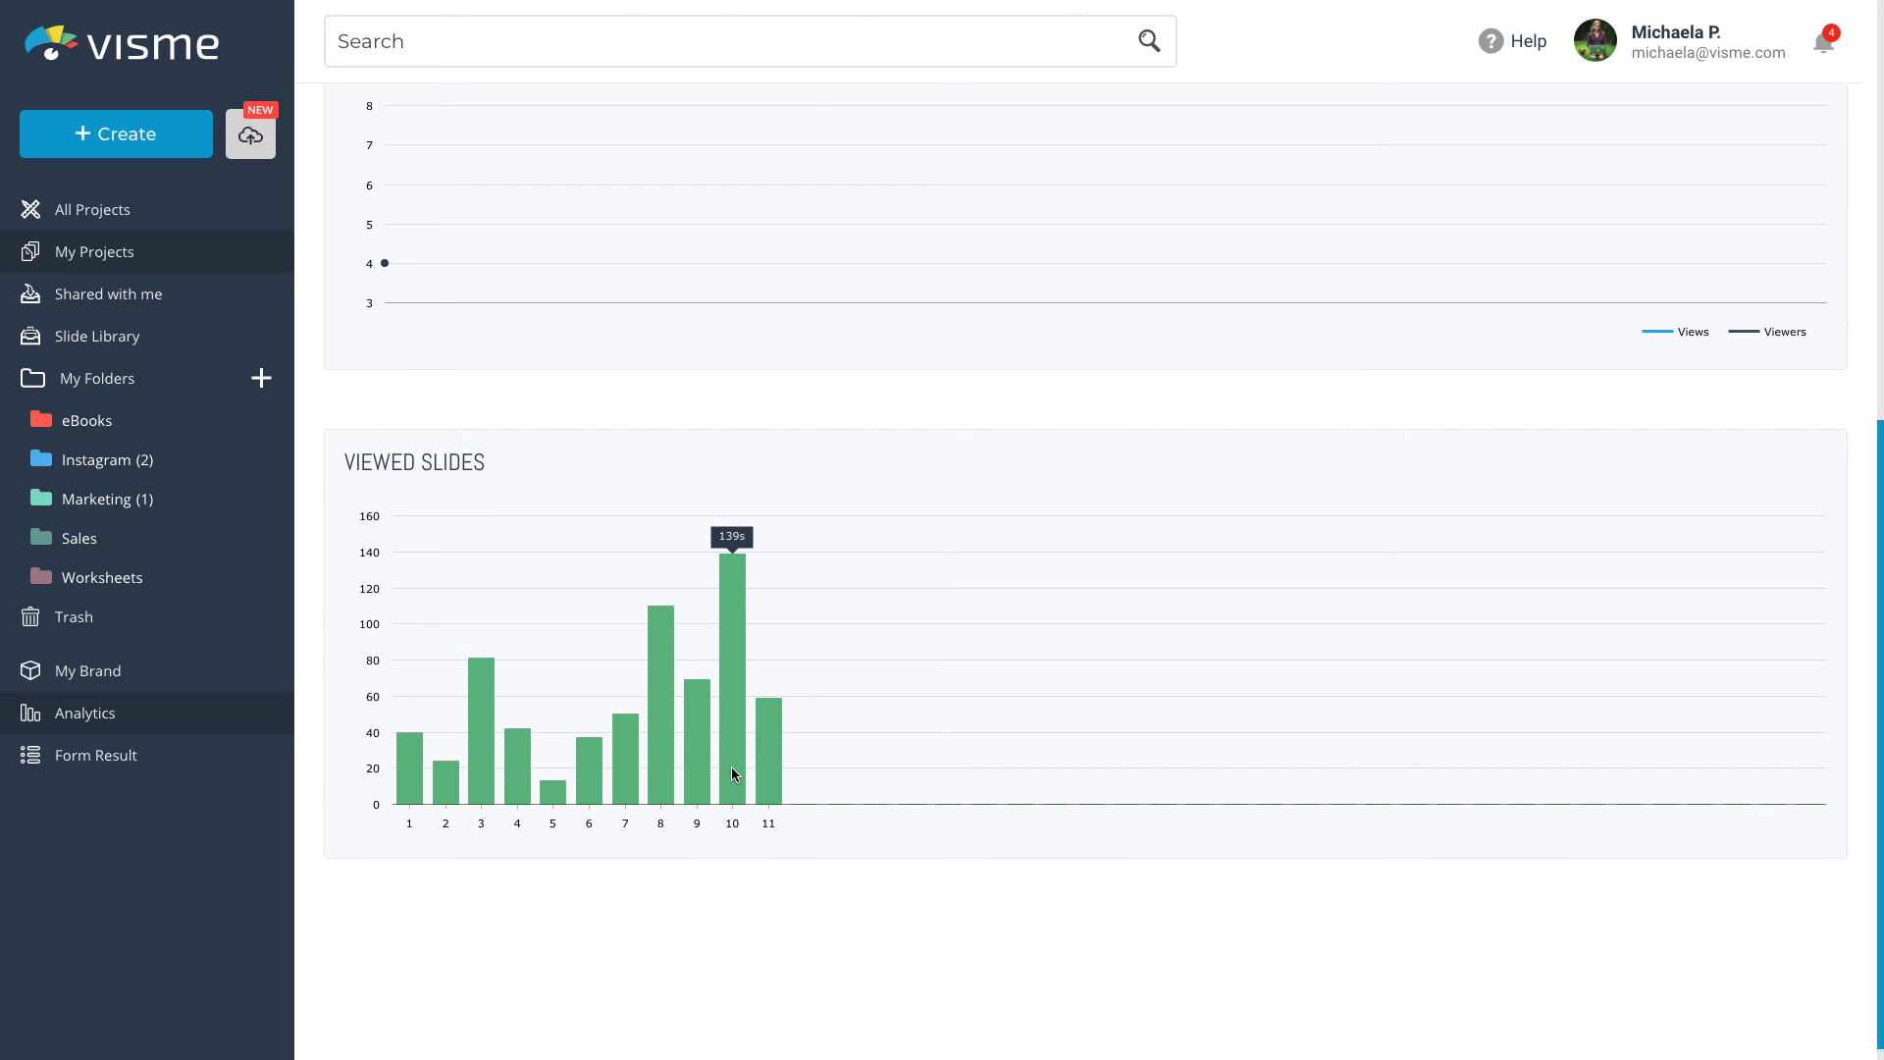
pyautogui.scroll(9, 732, 767)
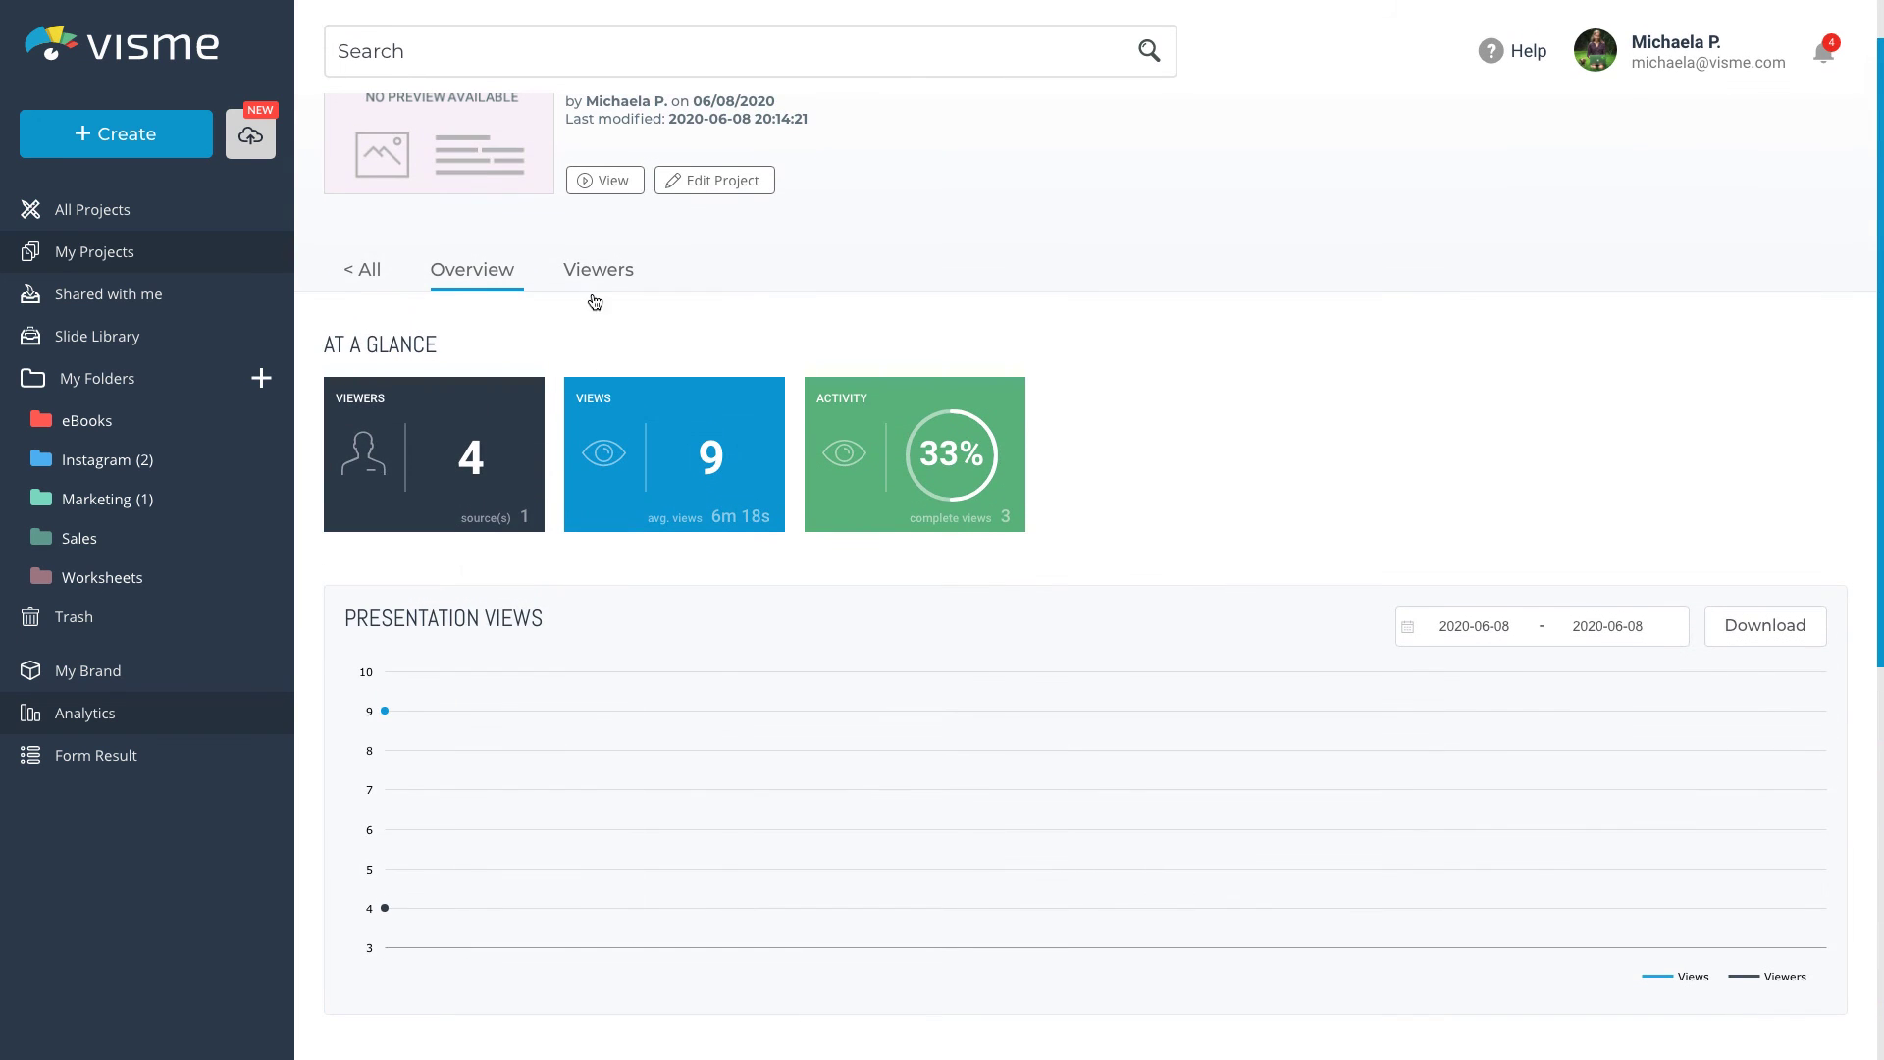
# List all 9 views in the Viewers table, sorting by Total Time and then by Completion Rate
pyautogui.click(595, 271)
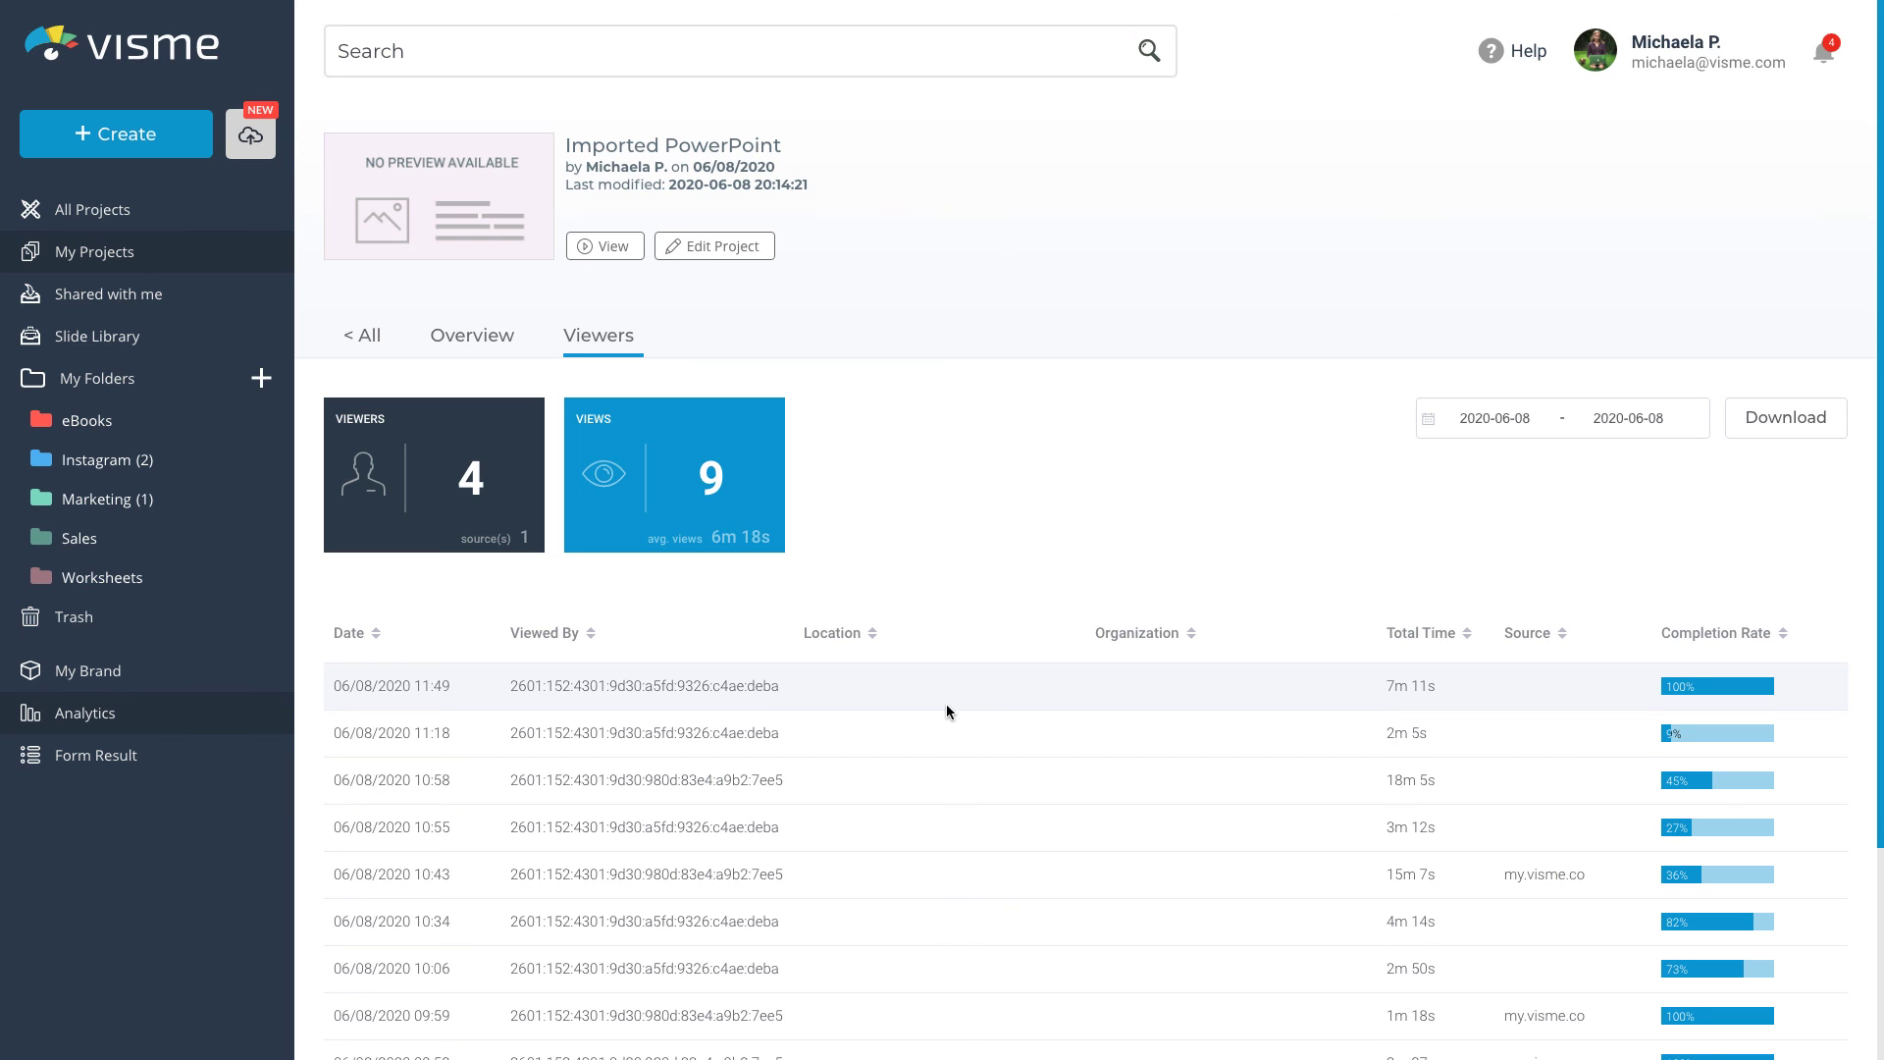
pyautogui.scroll(-2, 946, 705)
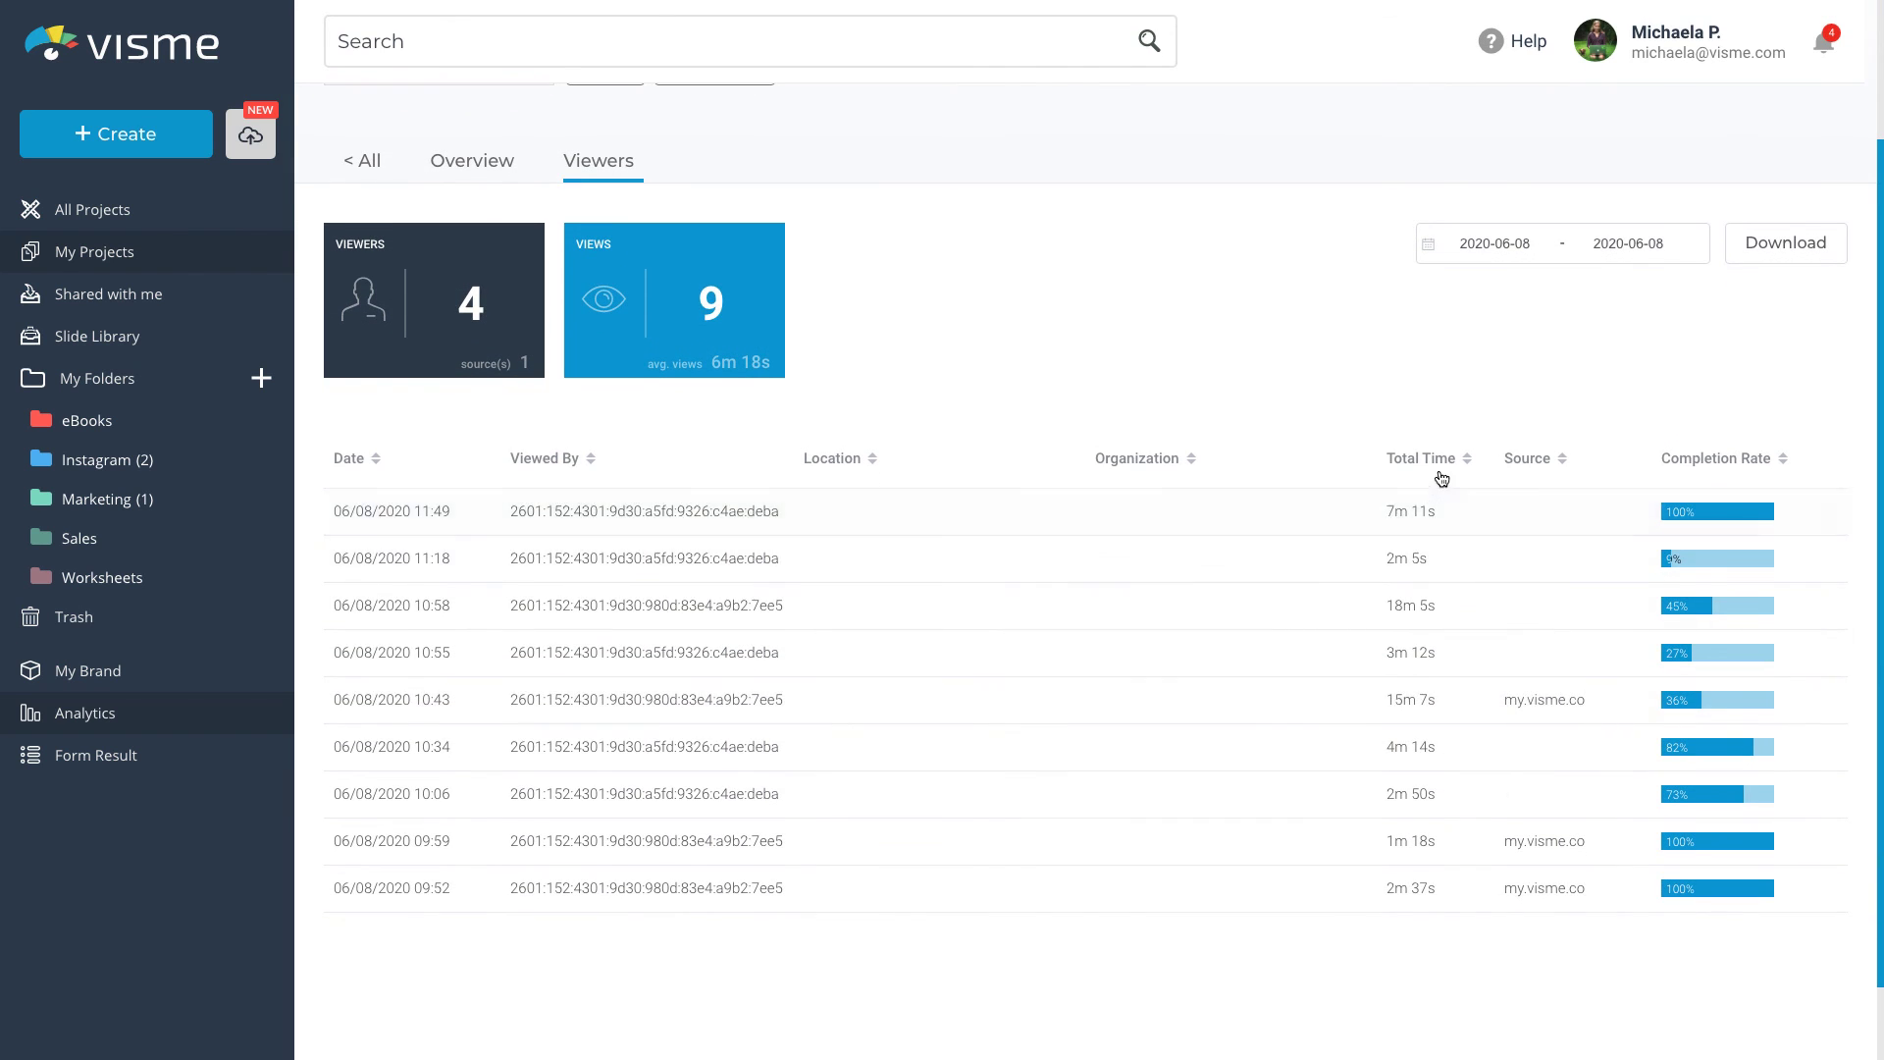
pyautogui.click(1468, 460)
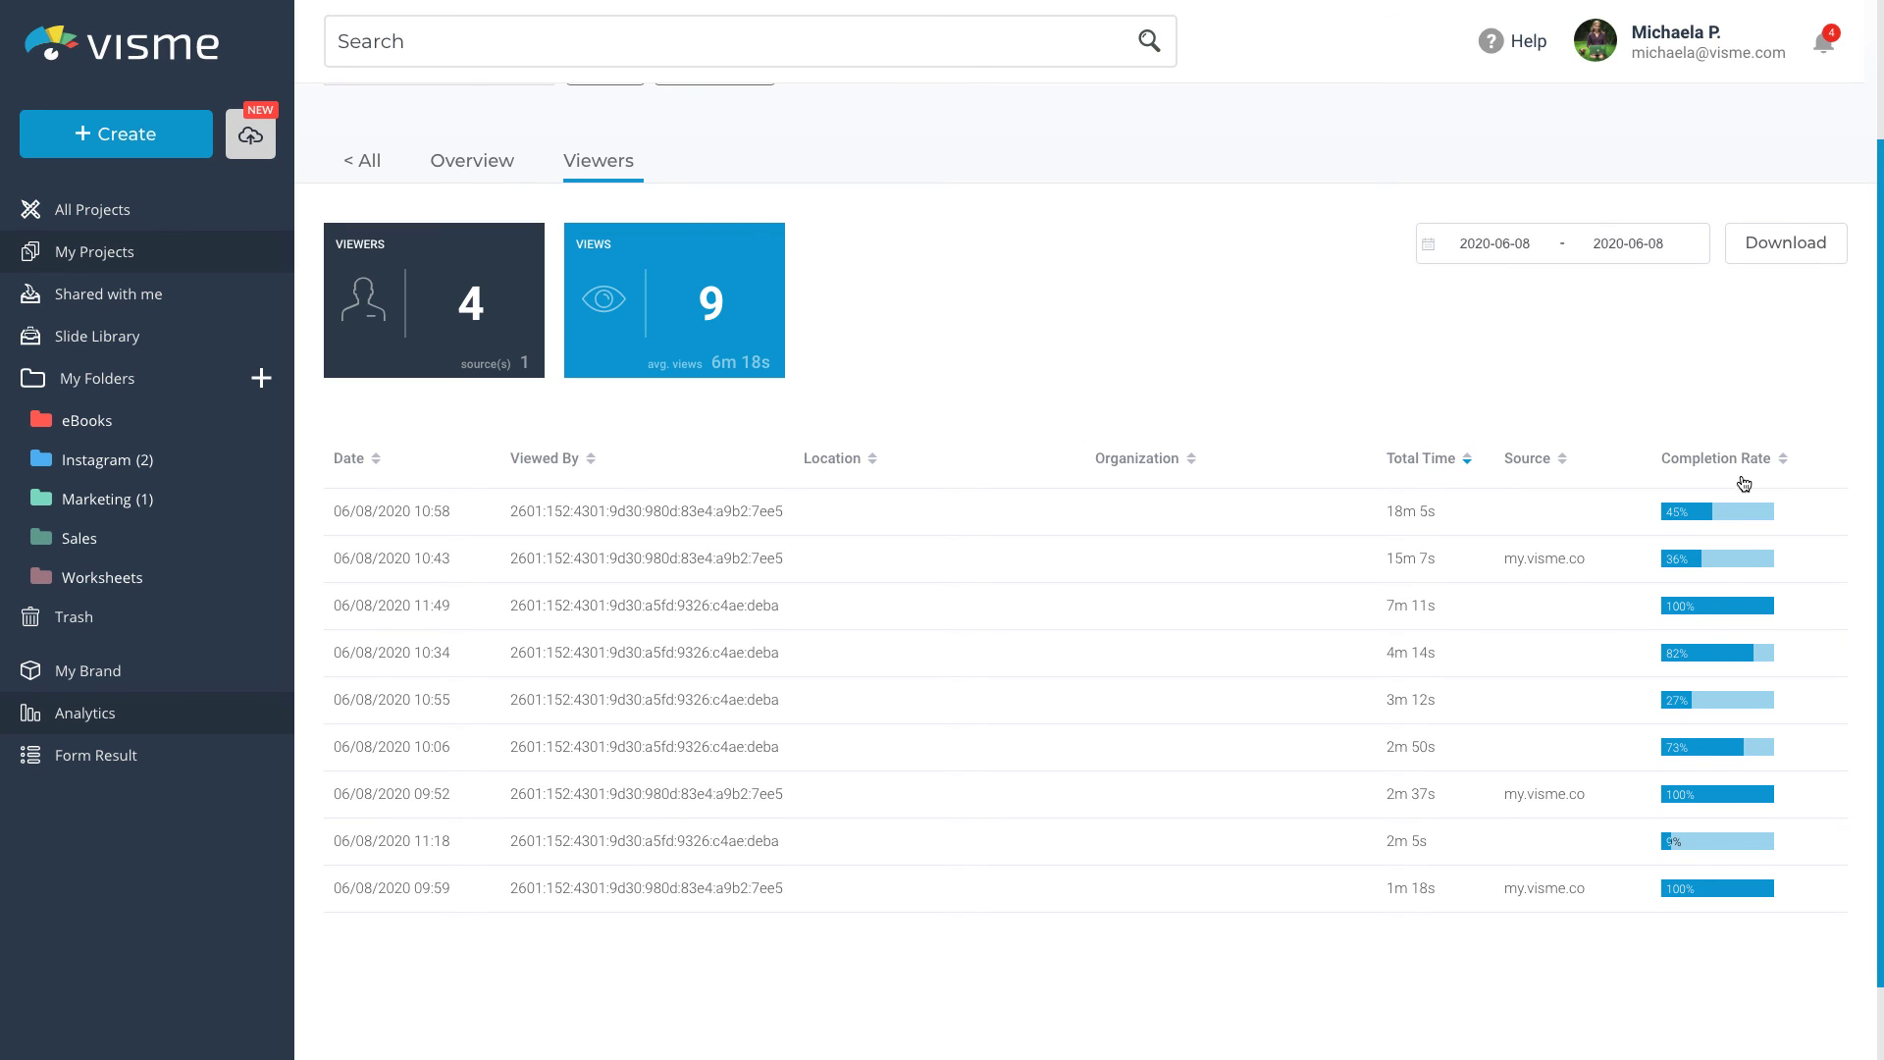
pyautogui.click(1783, 460)
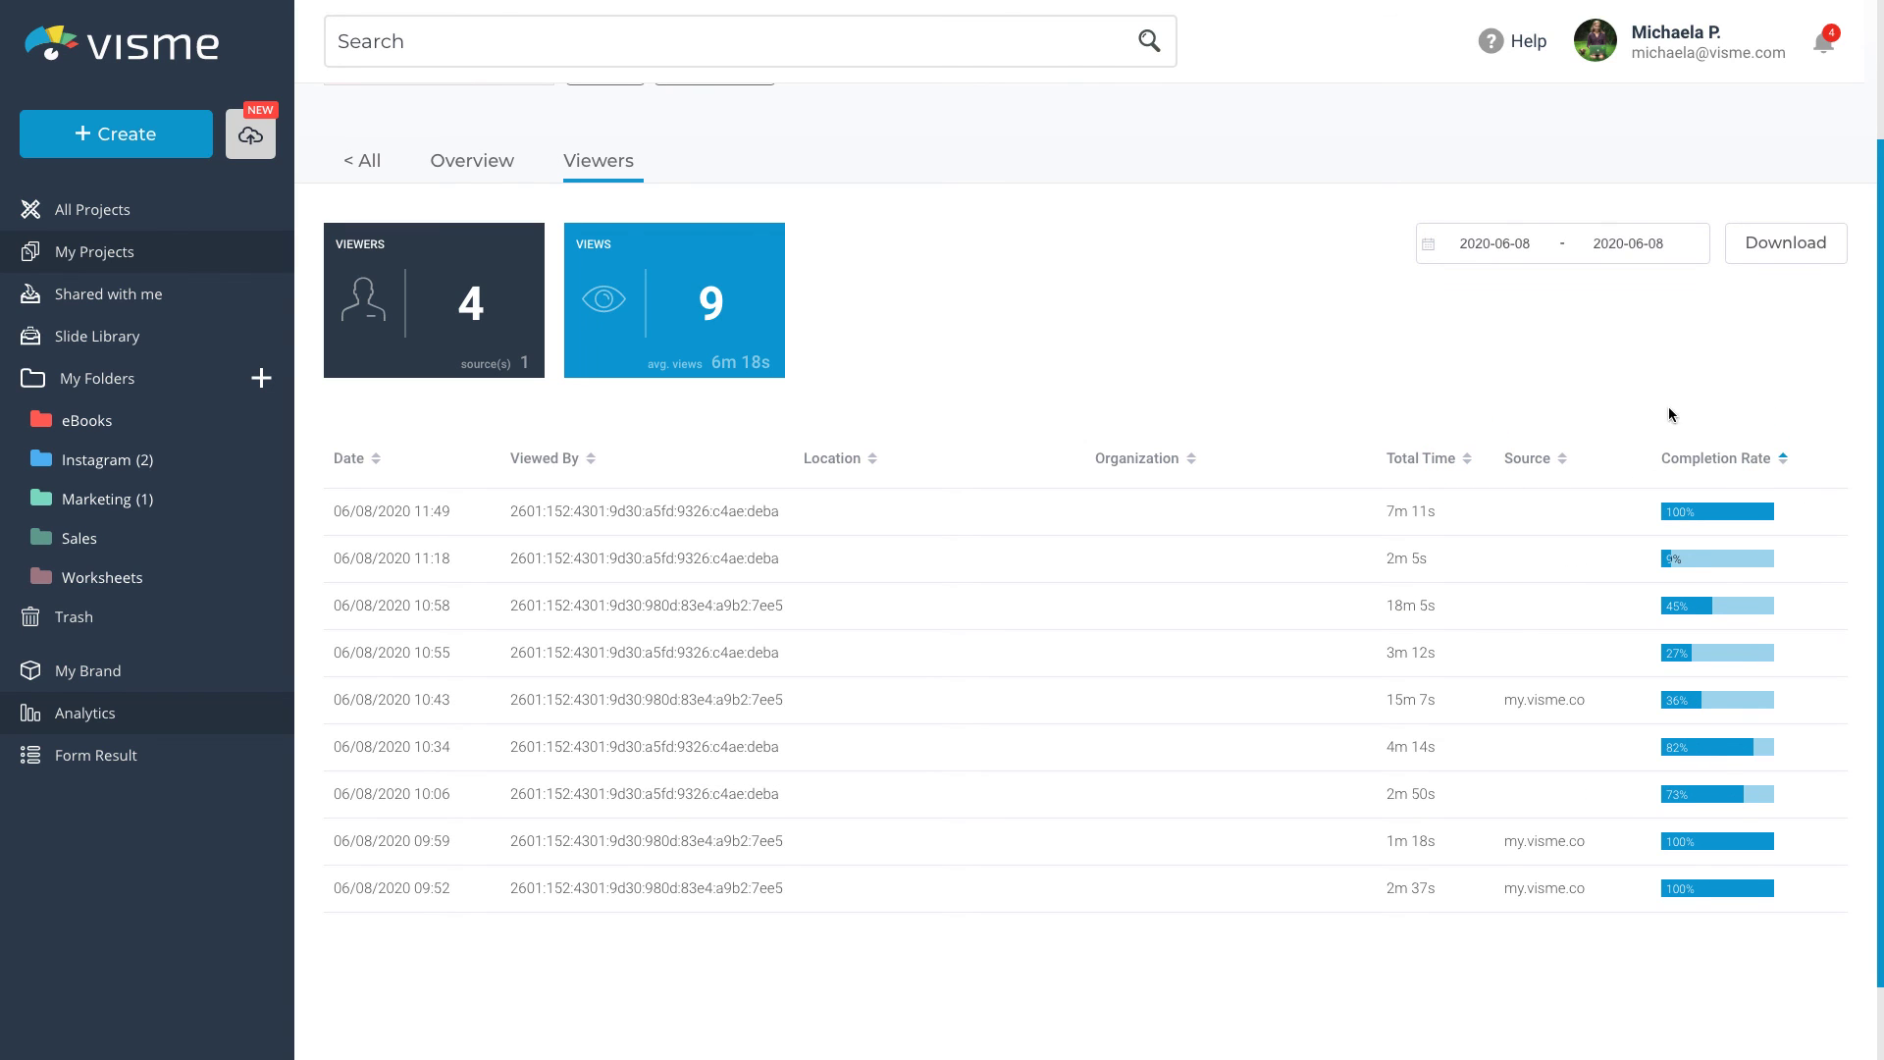